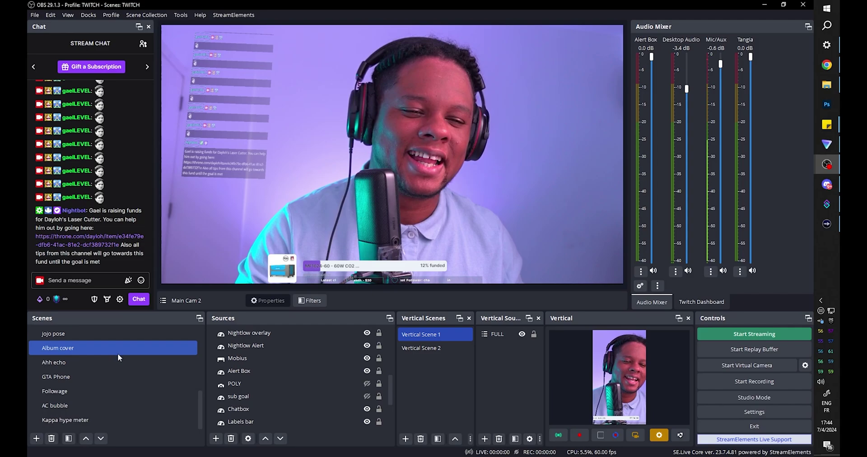
Create a scene named haHAA with a Color Source called 'color back'.
{"action": "left_click", "coordinate": [36, 438]}
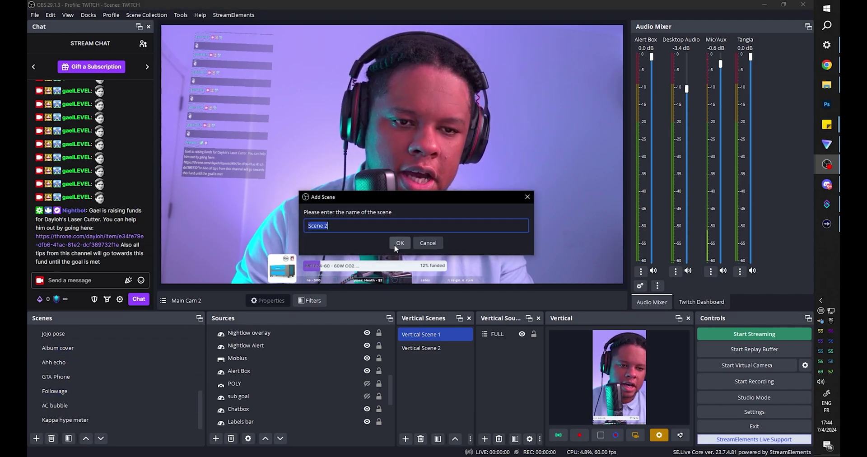
{"action": "type", "text": "haH"}
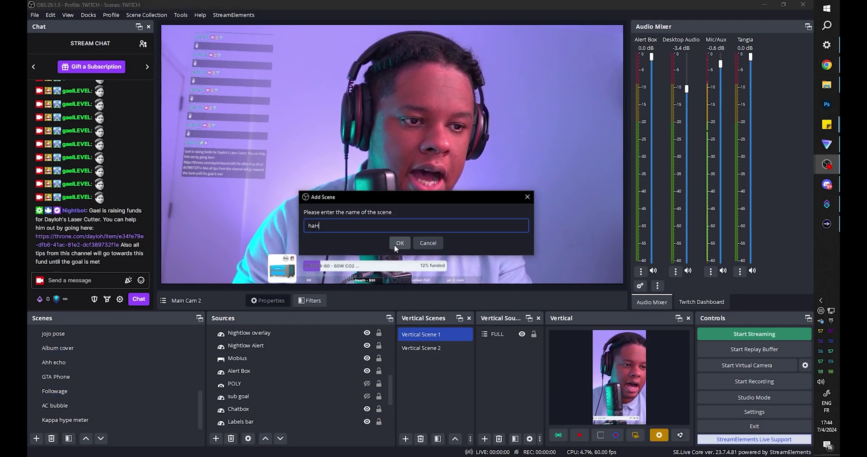
{"action": "left_click", "coordinate": [395, 244]}
{"action": "left_click", "coordinate": [216, 438]}
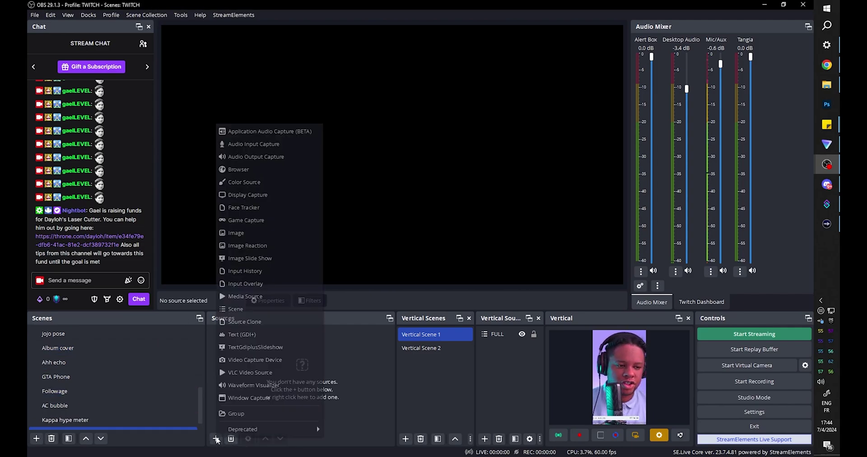
{"action": "left_click", "coordinate": [267, 182]}
{"action": "type", "text": "color back"}
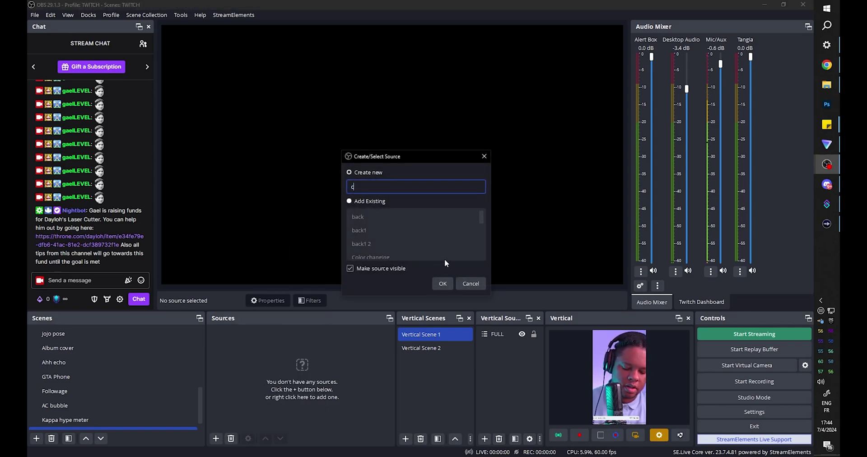
{"action": "key", "text": "Return"}
Copy and paste a duplicate of color back, naming it 'color bar'.
{"action": "right_click", "coordinate": [249, 335]}
{"action": "left_click", "coordinate": [281, 54]}
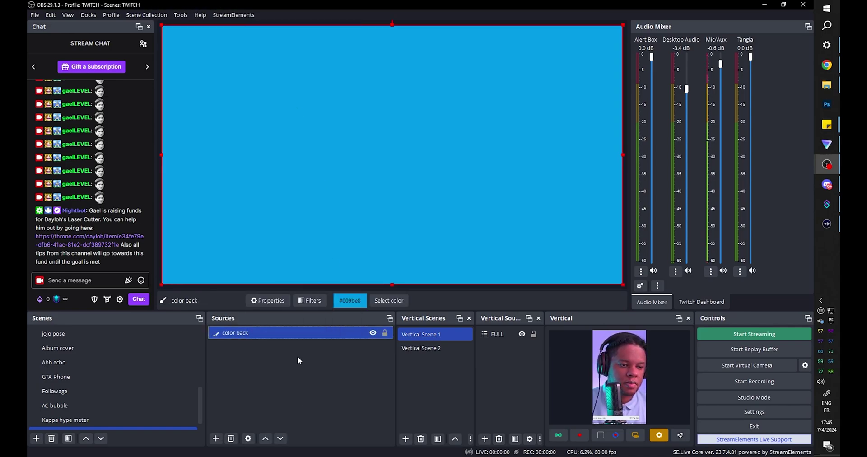
{"action": "right_click", "coordinate": [277, 334]}
{"action": "left_click", "coordinate": [320, 79]}
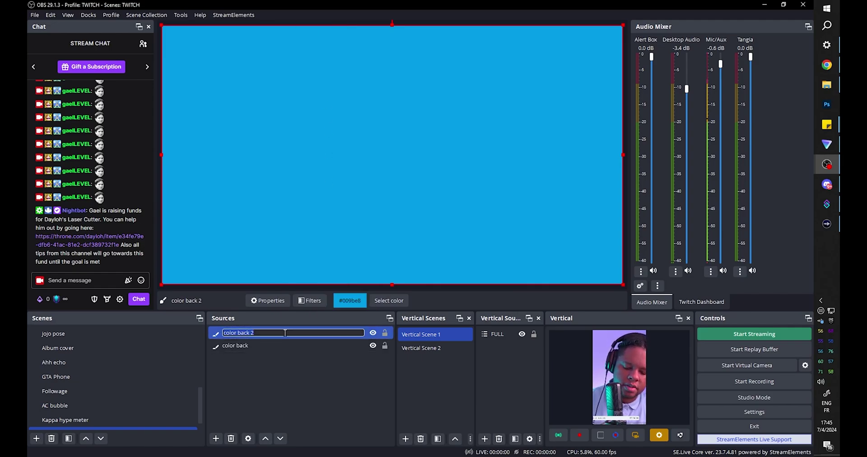
{"action": "type", "text": "color bar"}
{"action": "key", "text": "Return"}
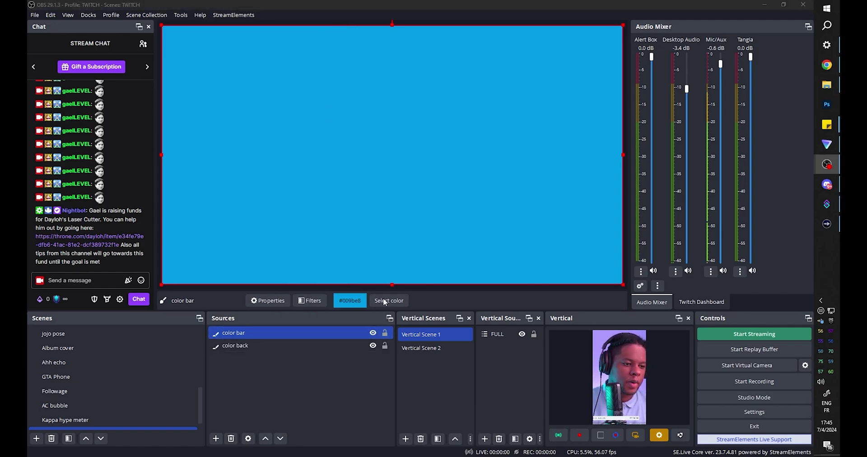
Set the color bar source's colour to purple #a01aff.
{"action": "left_click", "coordinate": [389, 301]}
{"action": "left_click", "coordinate": [349, 161]}
{"action": "left_click", "coordinate": [430, 138]}
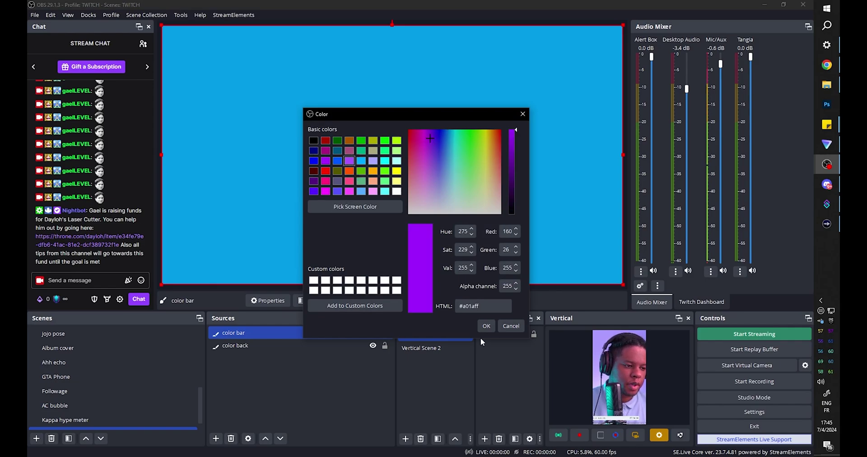
{"action": "left_click", "coordinate": [486, 326]}
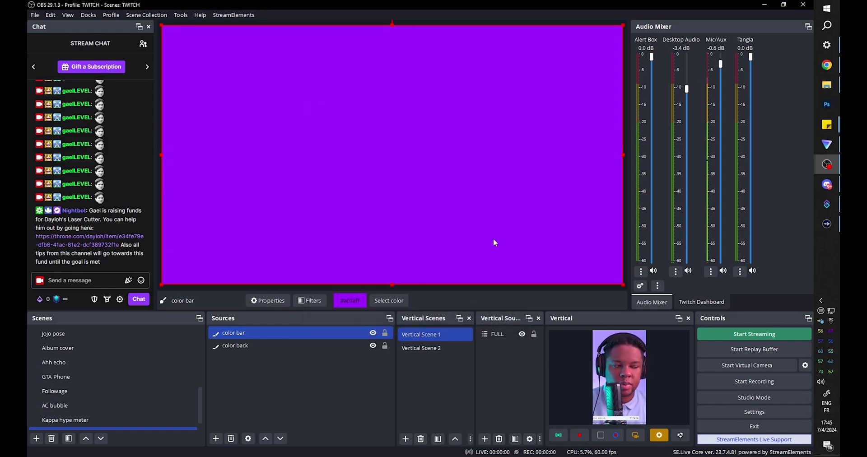
Drag the purple bar fully off the canvas's left edge.
{"action": "left_click_drag", "start_coordinate": [581, 209], "coordinate": [177, 211]}
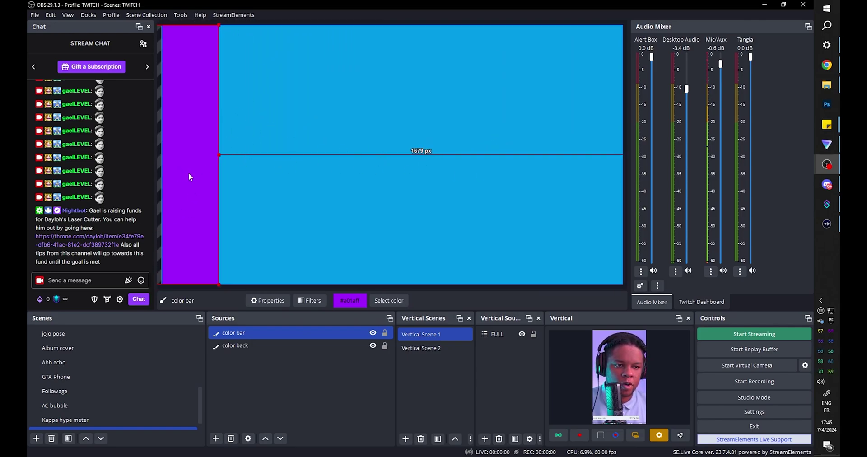
{"action": "left_click_drag", "start_coordinate": [189, 173], "coordinate": [132, 175]}
{"action": "left_click", "coordinate": [266, 367]}
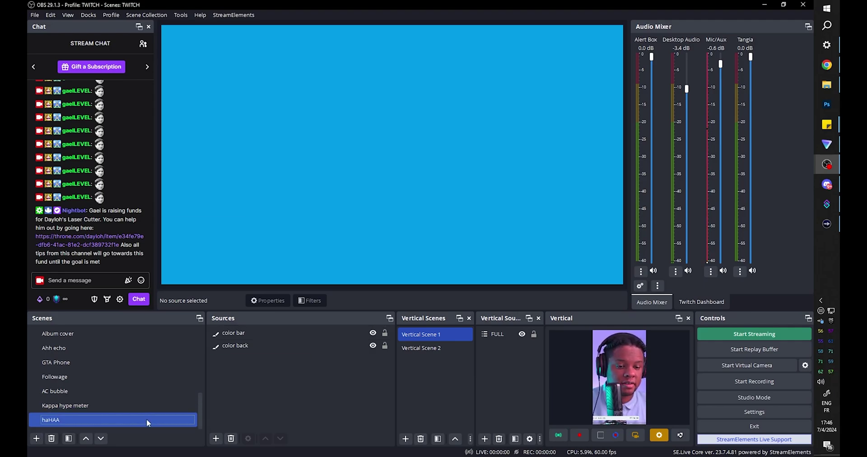
Add a Move Source filter 'Reset position' to haHAA, moving color bar to x -1920.
{"action": "right_click", "coordinate": [147, 419]}
{"action": "left_click", "coordinate": [190, 384]}
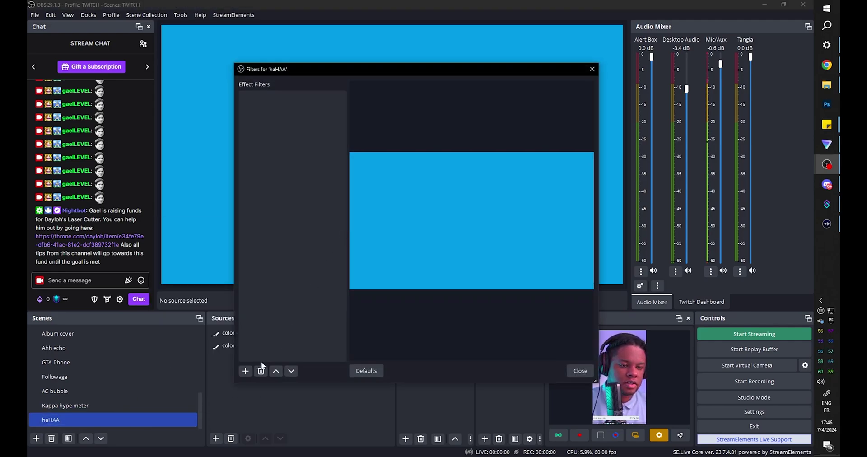
{"action": "left_click", "coordinate": [245, 371]}
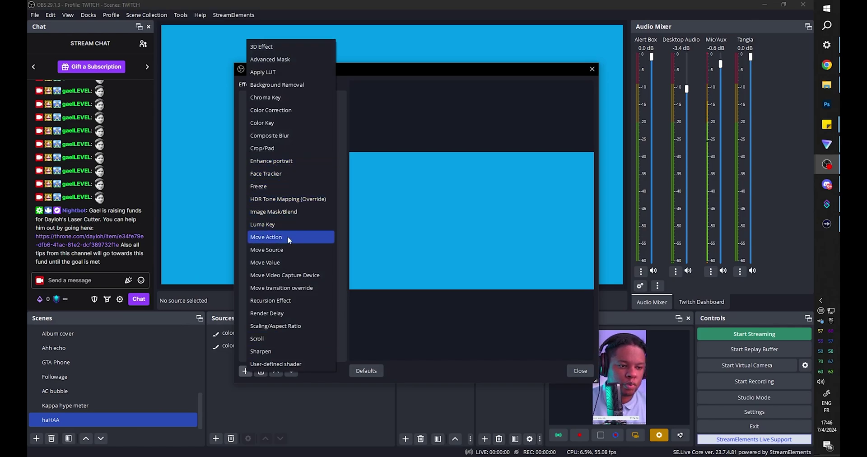
{"action": "left_click", "coordinate": [291, 250]}
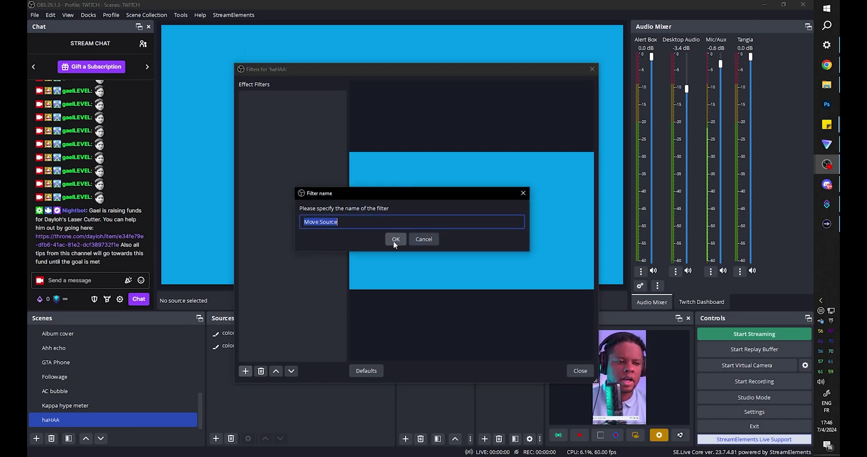
{"action": "type", "text": "Reset position"}
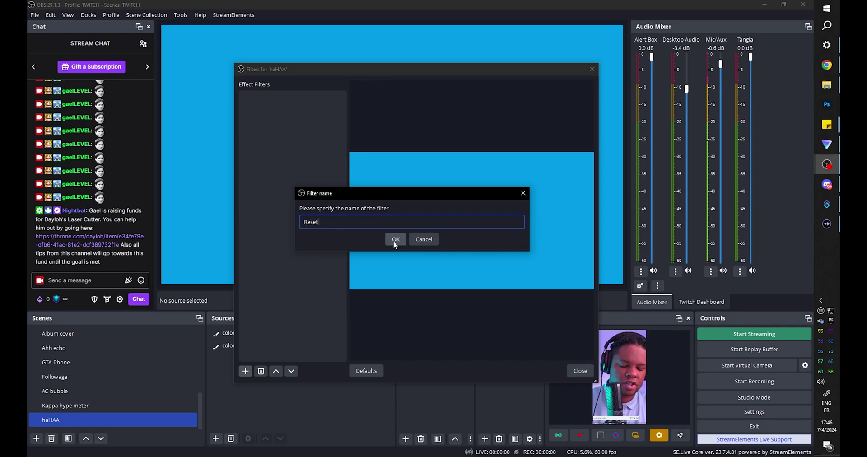
{"action": "left_click", "coordinate": [394, 241]}
{"action": "left_click", "coordinate": [687, 188]}
{"action": "left_click", "coordinate": [616, 211]}
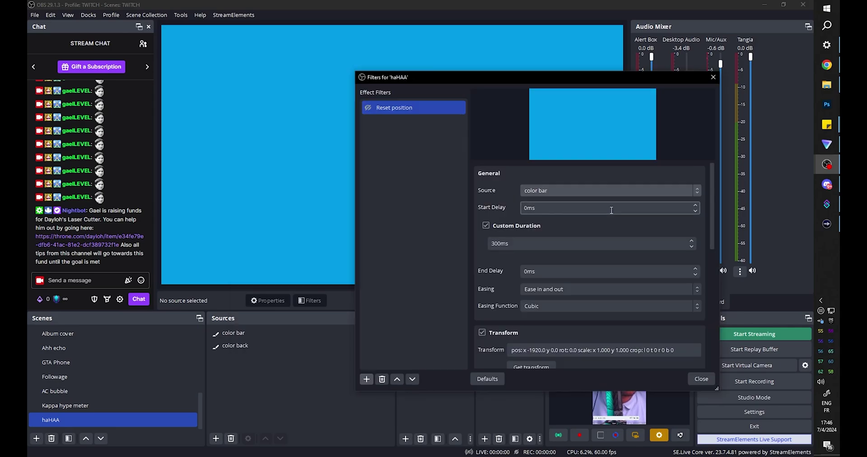
{"action": "scroll", "coordinate": [478, 254], "scroll_direction": "down", "scroll_amount": 3}
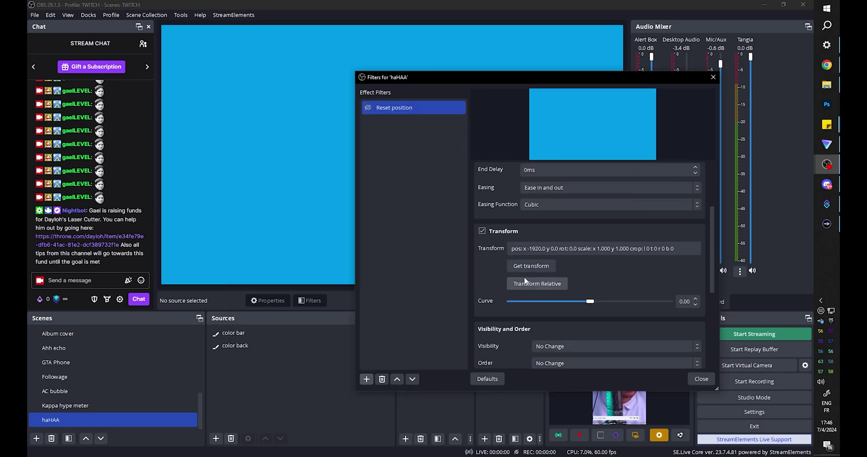
{"action": "left_click", "coordinate": [524, 267]}
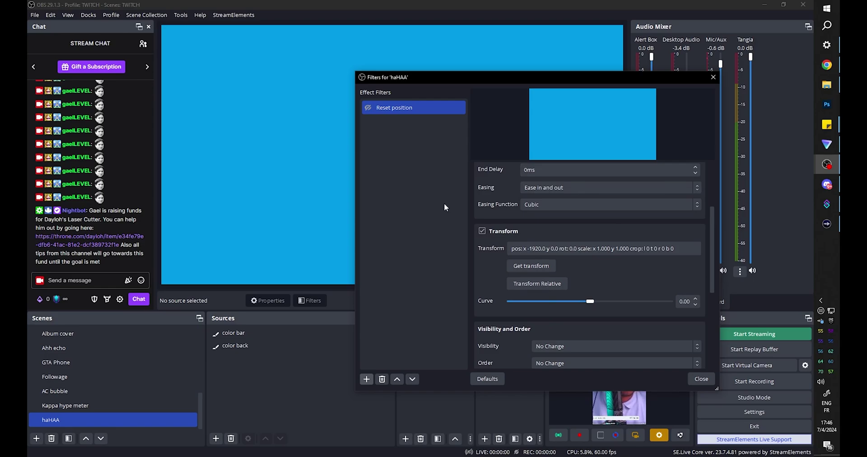
Duplicate the Reset position filter as 'Increments position'.
{"action": "right_click", "coordinate": [395, 111]}
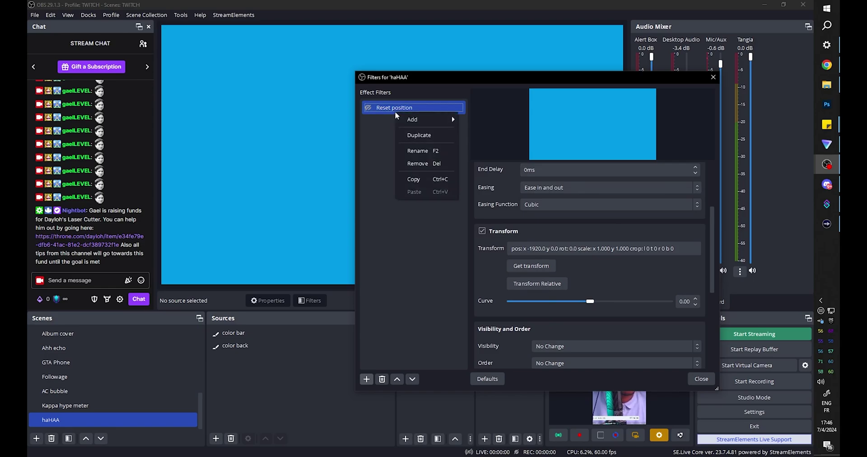
{"action": "left_click", "coordinate": [404, 136]}
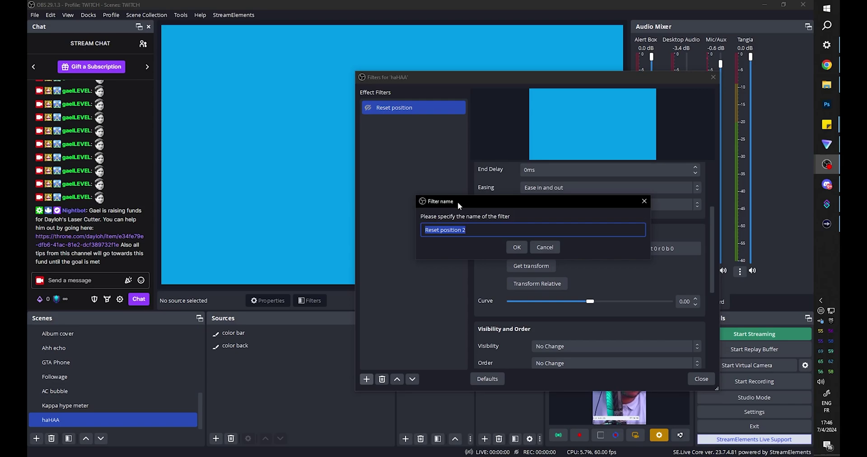
{"action": "type", "text": "Increments position"}
{"action": "key", "text": "Return"}
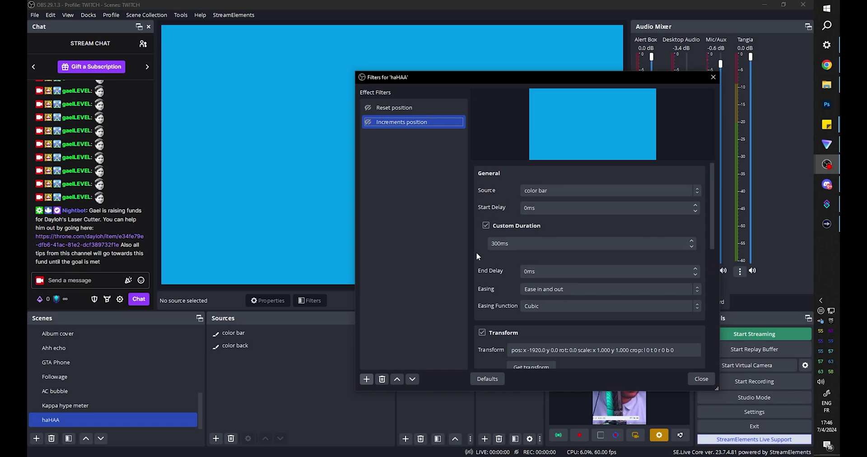
Switch Increments position to a relative transform with pos x+190.0.
{"action": "scroll", "coordinate": [477, 254], "scroll_direction": "down", "scroll_amount": 5}
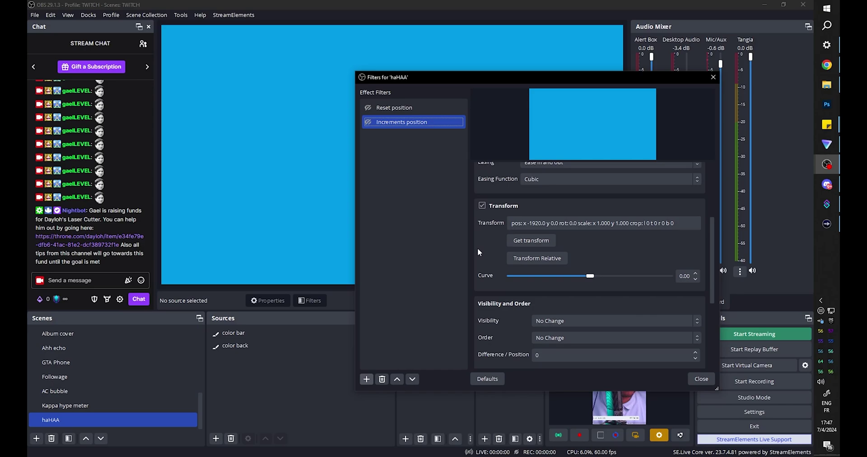
{"action": "left_click", "coordinate": [526, 259]}
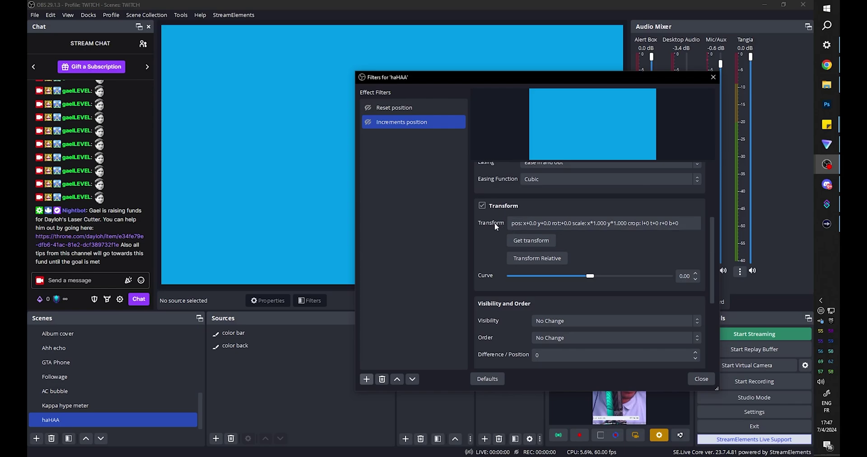
{"action": "left_click", "coordinate": [530, 224]}
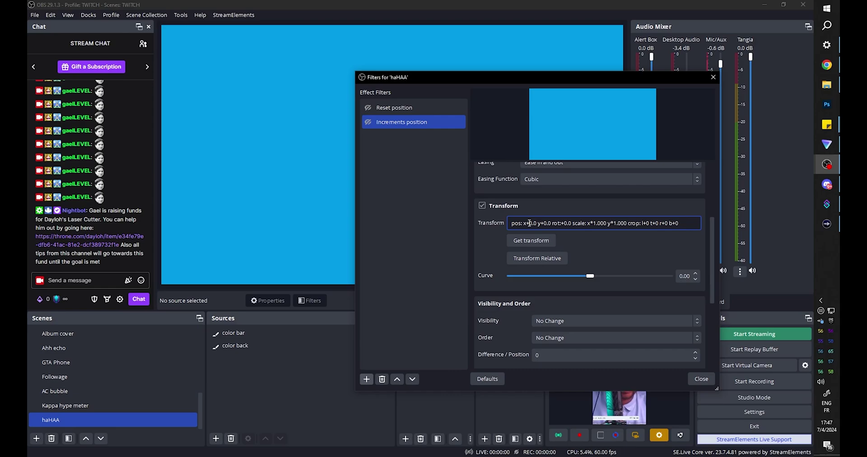
{"action": "type", "text": "19"}
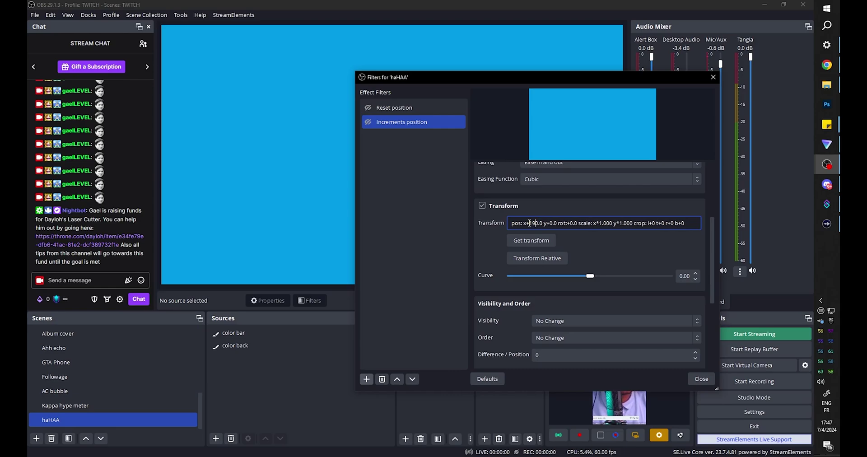
{"action": "left_click", "coordinate": [388, 221]}
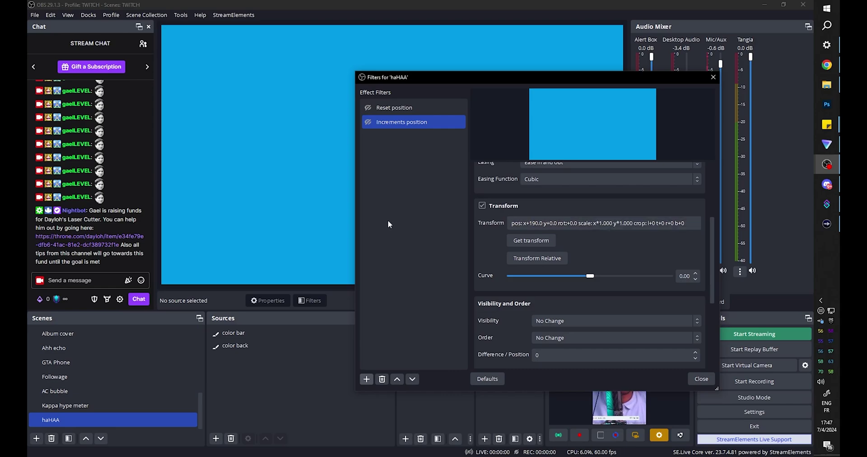
Test by running Increments position twice, then Reset position.
{"action": "left_click", "coordinate": [369, 124]}
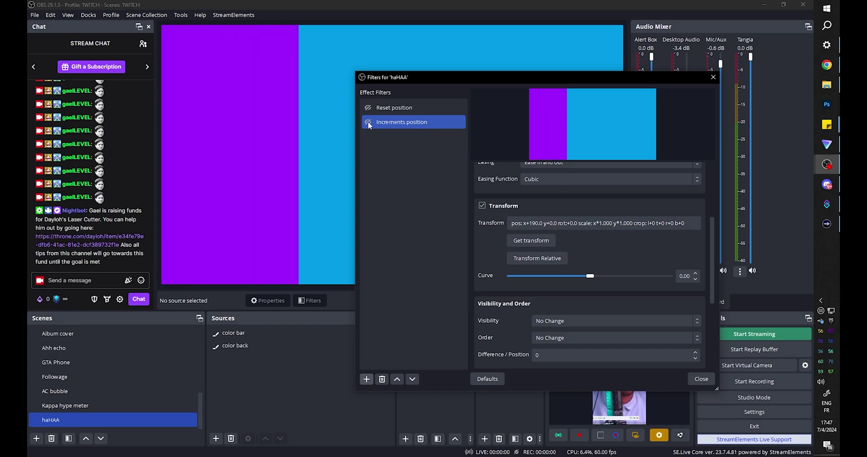
{"action": "left_click", "coordinate": [369, 123]}
{"action": "left_click", "coordinate": [368, 109]}
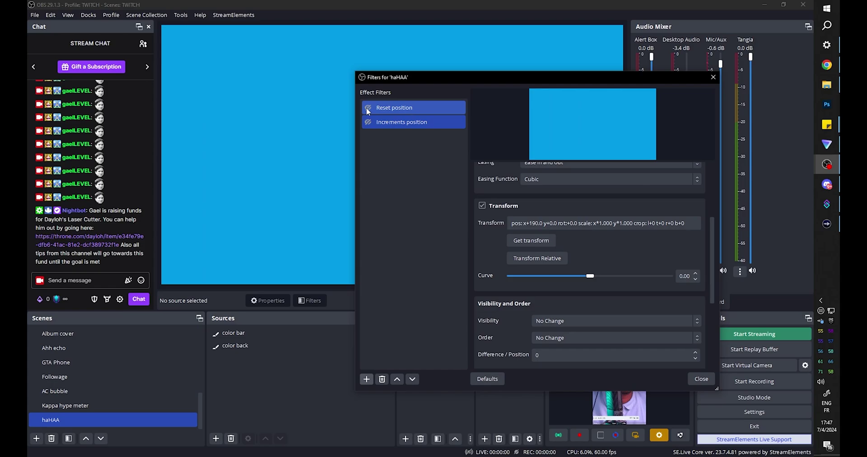
Check the custom duration and run Reset position to send the bar off-canvas.
{"action": "scroll", "coordinate": [481, 267], "scroll_direction": "up", "scroll_amount": 3}
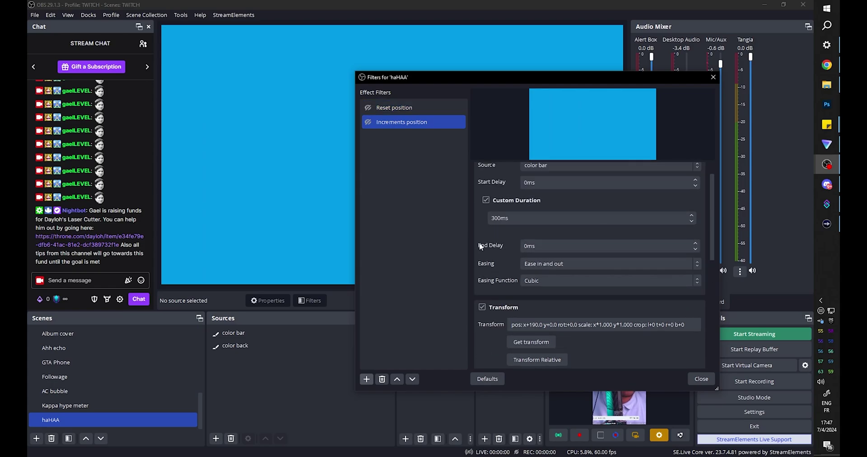
{"action": "left_click", "coordinate": [495, 218]}
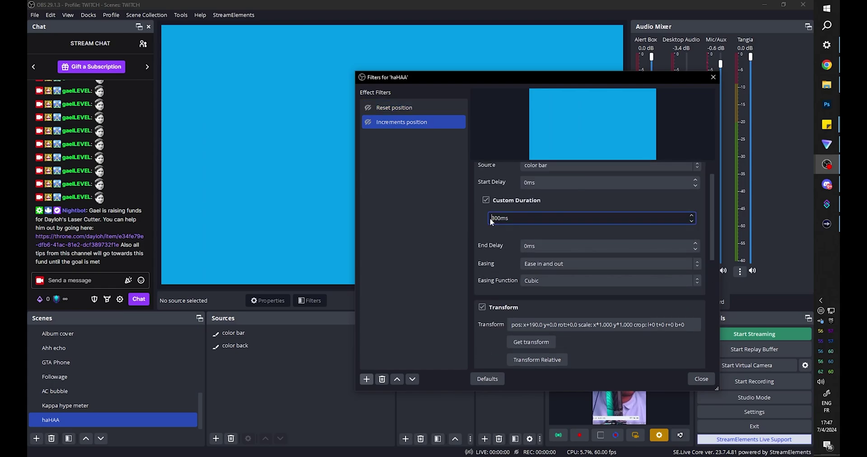
{"action": "left_click", "coordinate": [385, 110]}
{"action": "left_click", "coordinate": [489, 243]}
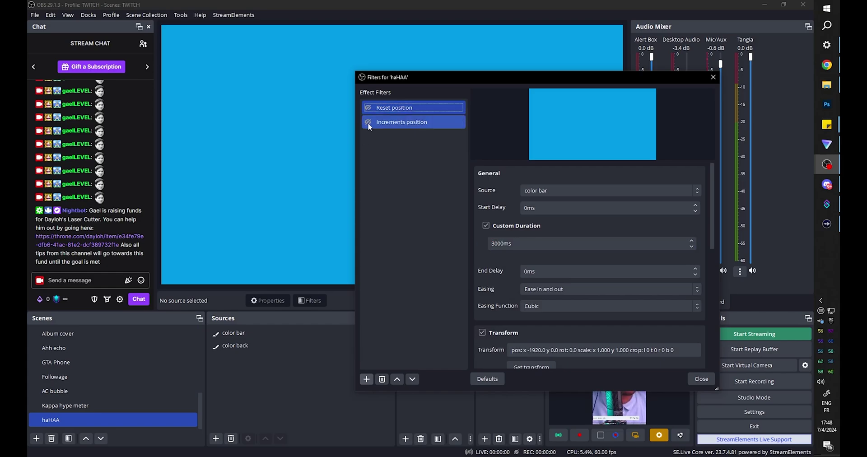
{"action": "left_click", "coordinate": [369, 109]}
{"action": "left_click", "coordinate": [368, 109]}
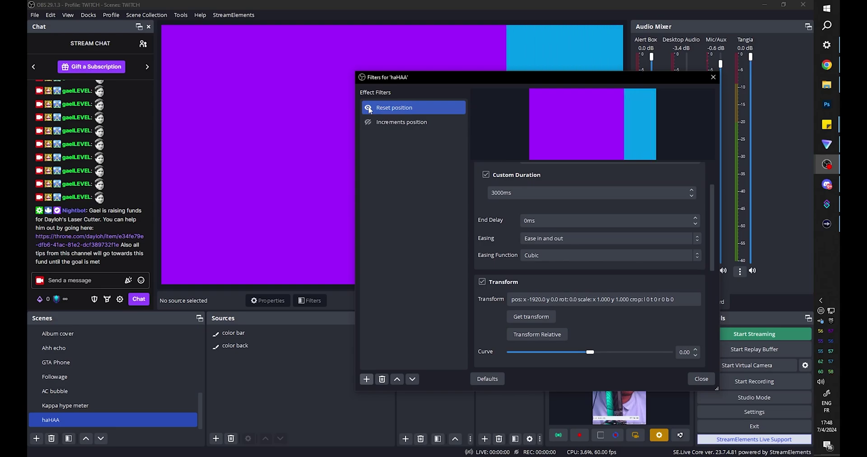
Change the Increments position offset to x+192.0, test it, and close the filters.
{"action": "left_click", "coordinate": [397, 122]}
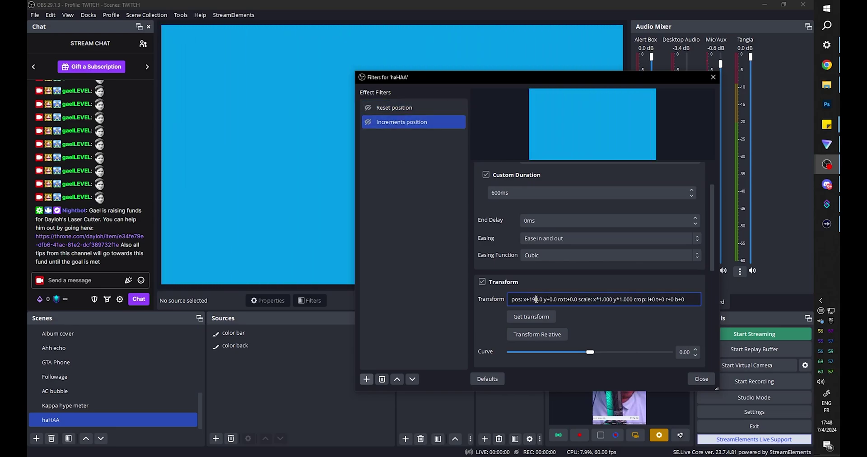
{"action": "type", "text": "2"}
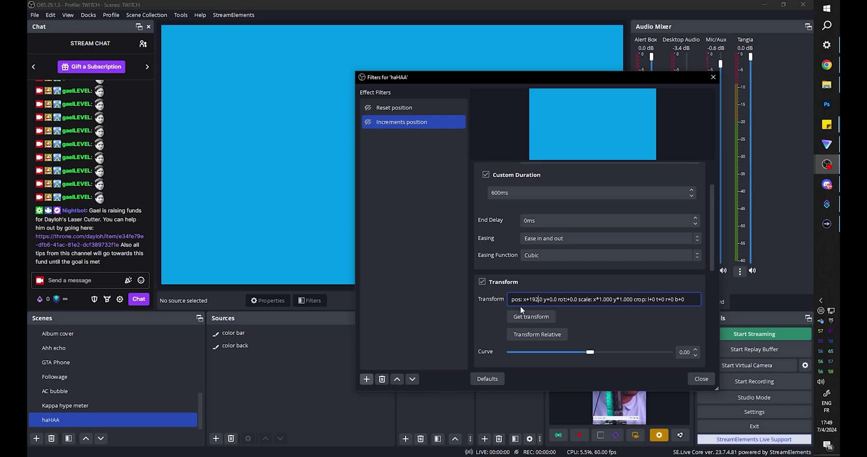
{"action": "left_click", "coordinate": [368, 123]}
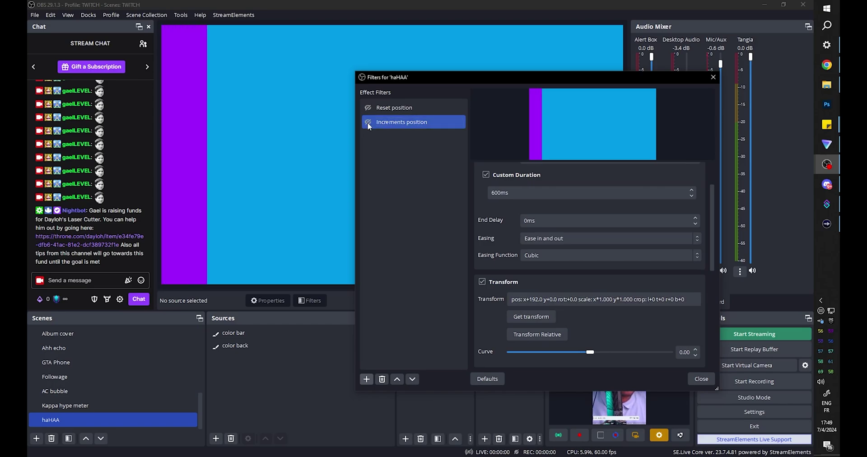
{"action": "key", "text": "Escape"}
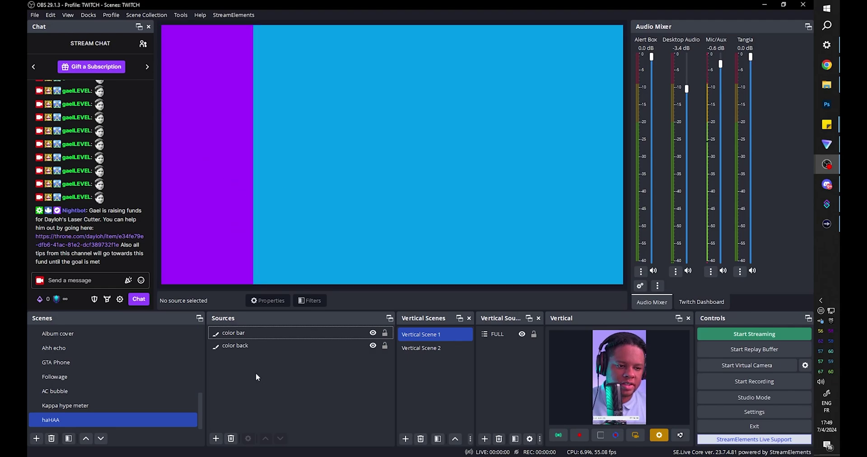
Add a Color Correction filter to the color bar source.
{"action": "left_click", "coordinate": [253, 333]}
{"action": "left_click", "coordinate": [295, 303]}
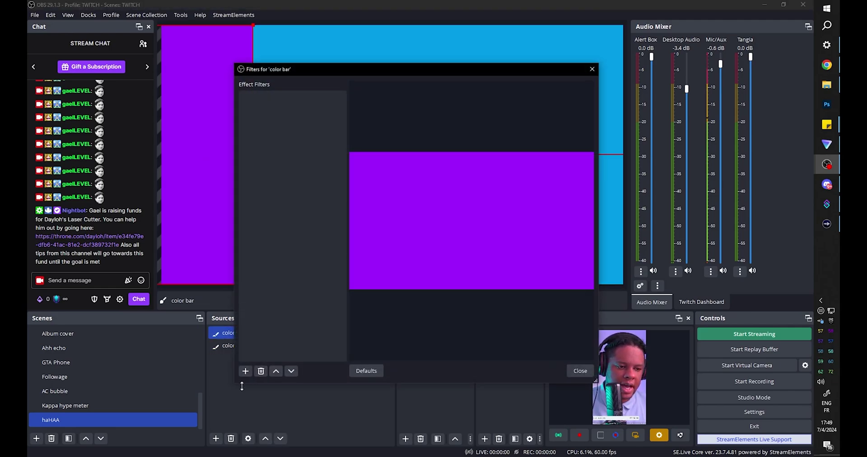
{"action": "left_click", "coordinate": [245, 370]}
{"action": "left_click", "coordinate": [266, 108]}
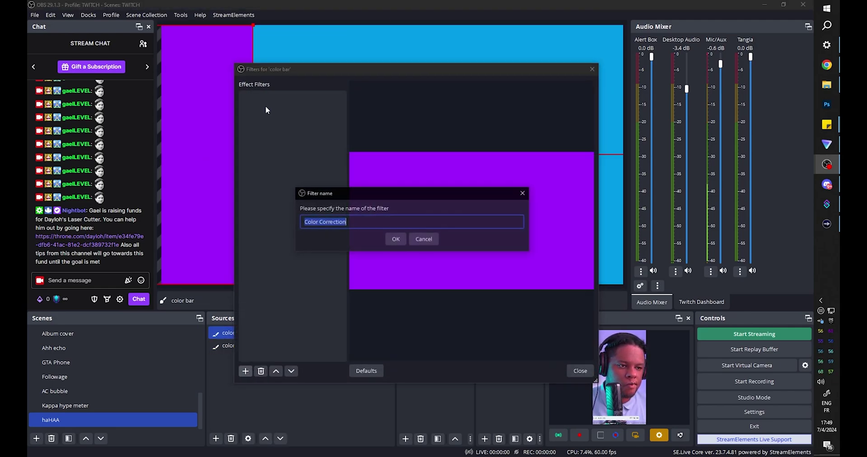
{"action": "left_click", "coordinate": [391, 239]}
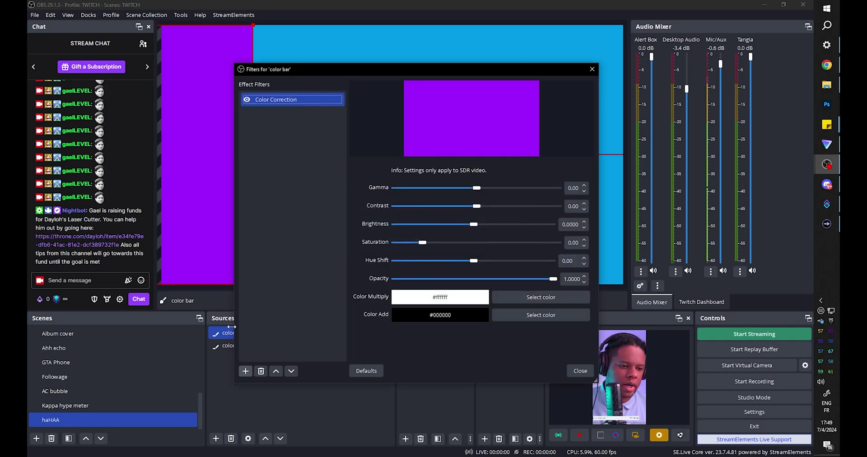
Add a Move Value filter on Color Correction that adds 18 to Hue Shift.
{"action": "left_click", "coordinate": [246, 370]}
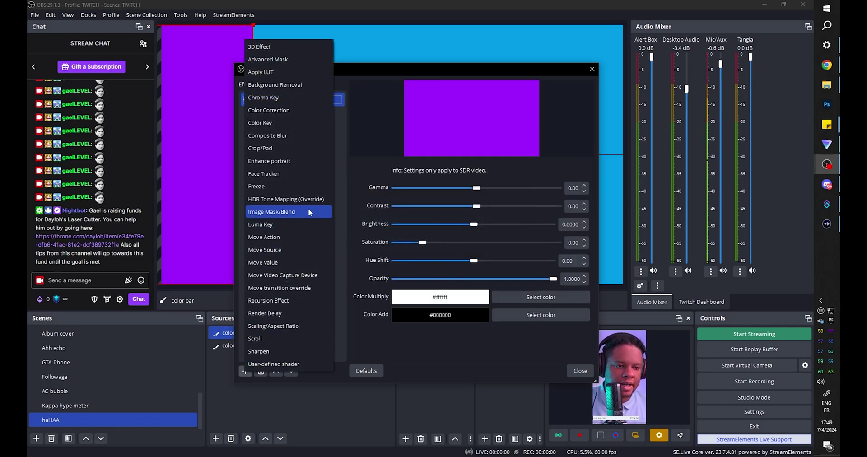
{"action": "left_click", "coordinate": [281, 263]}
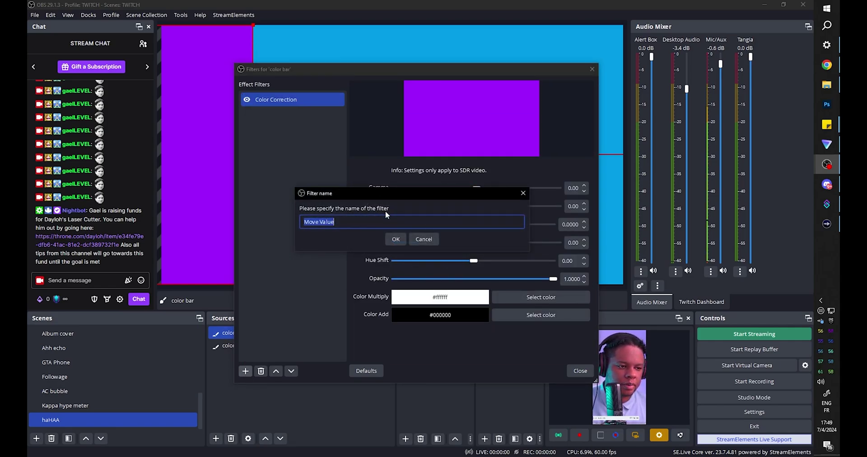
{"action": "key", "text": "Return"}
{"action": "left_click", "coordinate": [528, 170]}
{"action": "left_click", "coordinate": [503, 188]}
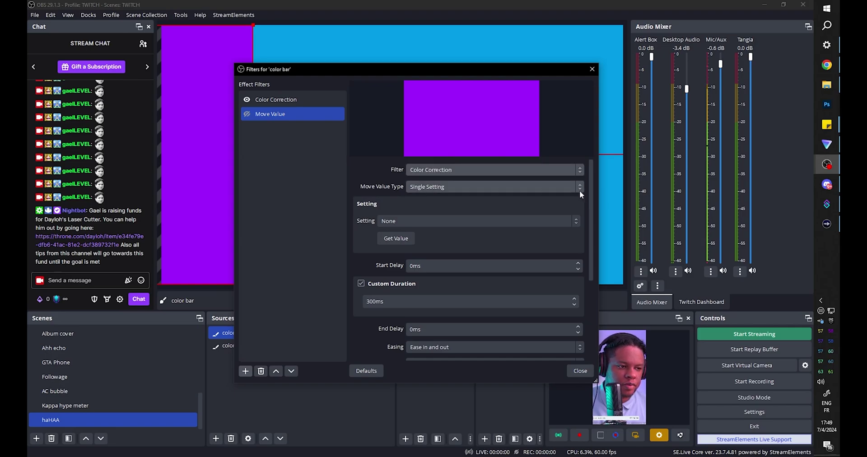
{"action": "left_click", "coordinate": [572, 186]}
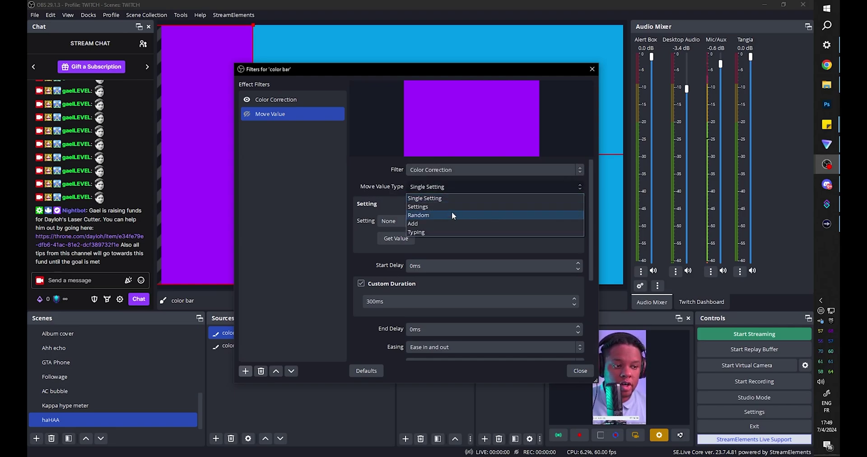
{"action": "left_click", "coordinate": [443, 220]}
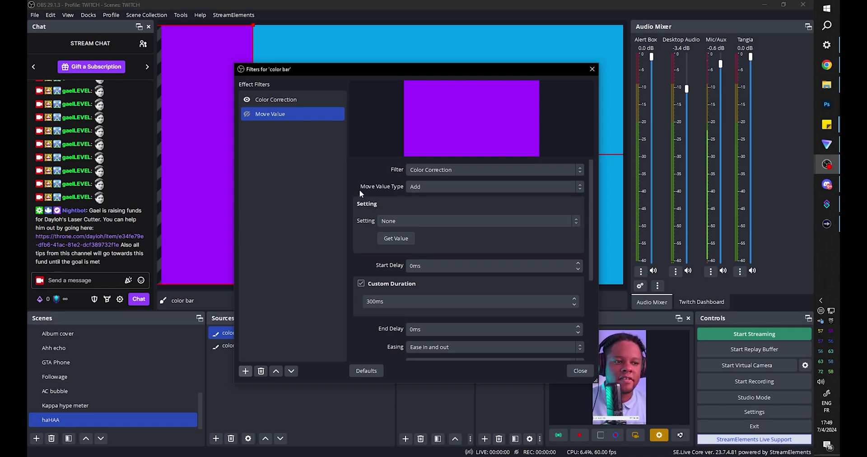
{"action": "left_click", "coordinate": [385, 222]}
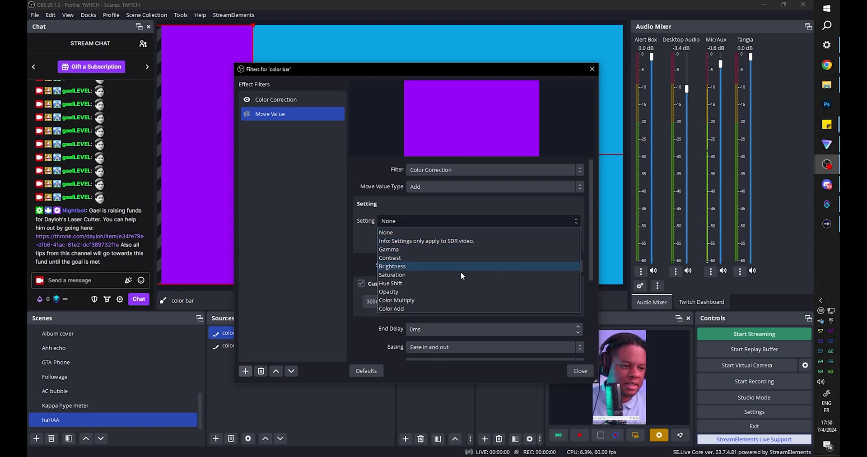
{"action": "left_click", "coordinate": [429, 282]}
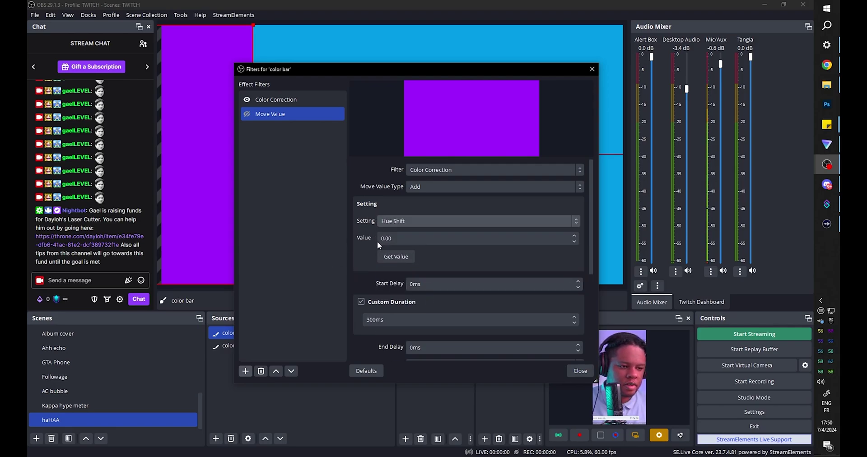
{"action": "left_click_drag", "start_coordinate": [392, 239], "coordinate": [366, 242]}
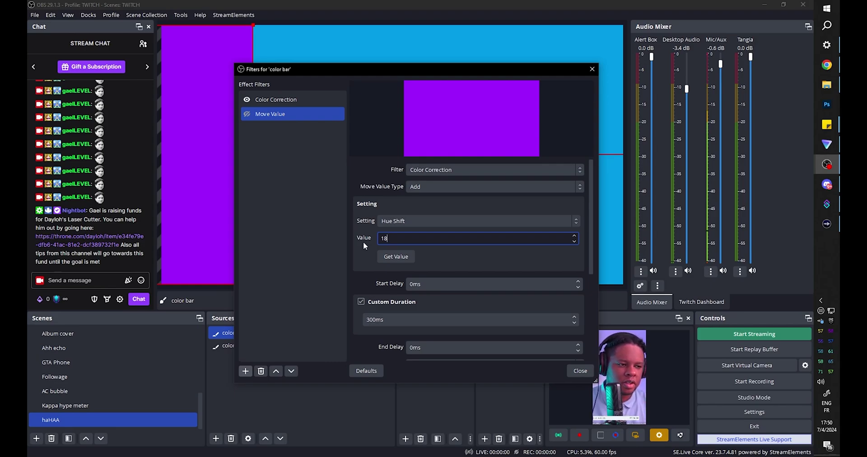
{"action": "key", "text": "Return"}
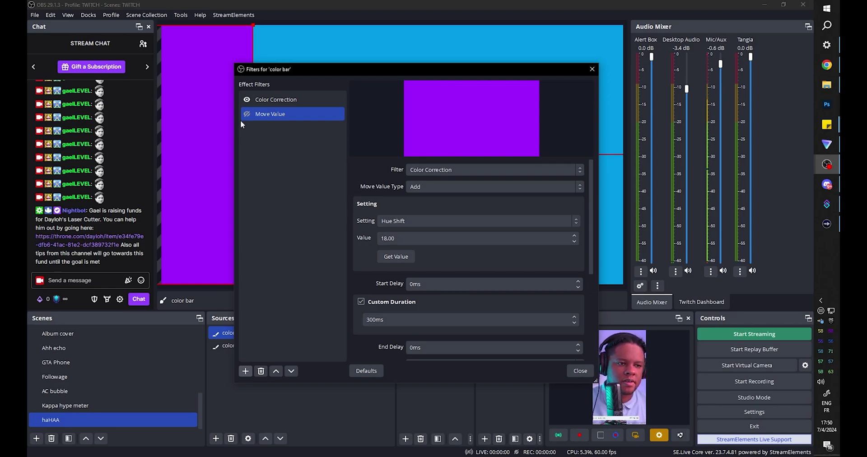
Run the Move Value hue step several times to test the colour shift.
{"action": "left_click", "coordinate": [248, 115]}
{"action": "double_click", "coordinate": [248, 114]}
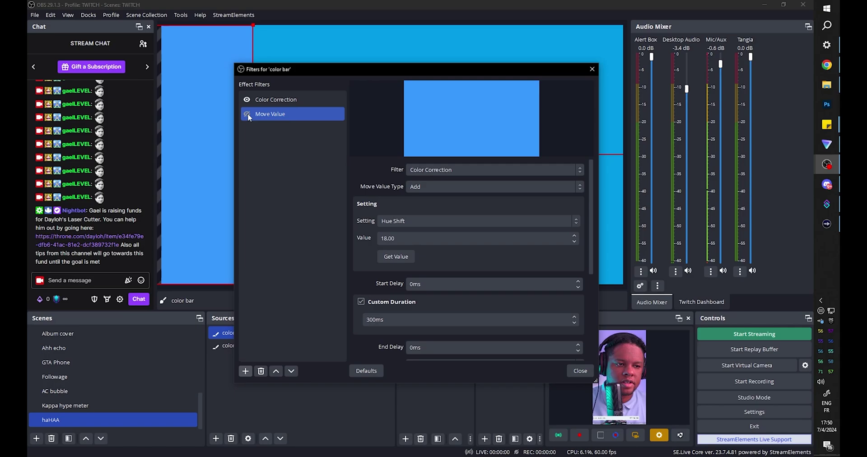
{"action": "double_click", "coordinate": [248, 114]}
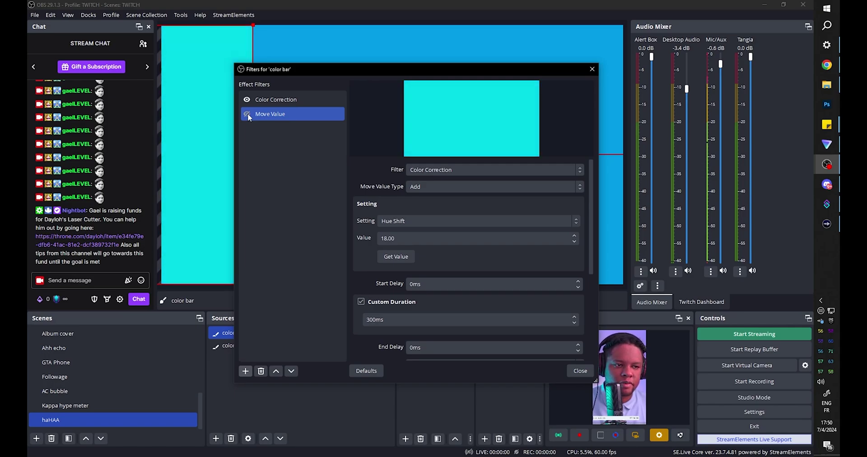
{"action": "left_click", "coordinate": [247, 114]}
{"action": "left_click", "coordinate": [248, 113]}
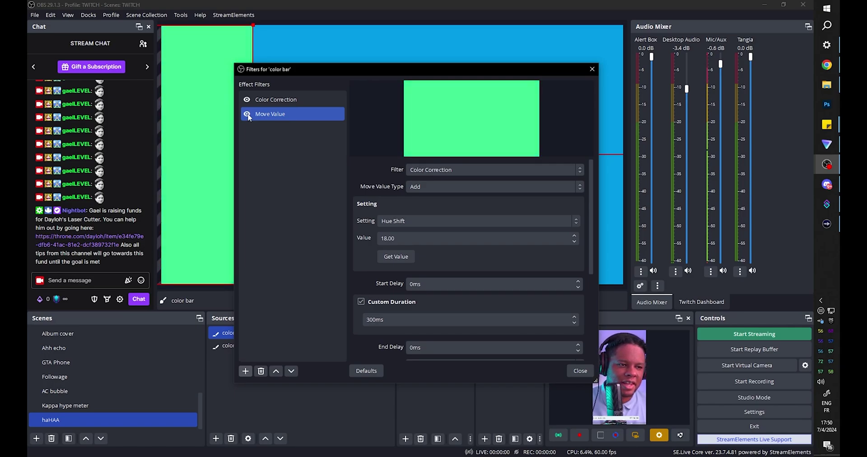
Duplicate Move Value as 'Move reset', setting Hue Shift to a fixed 0.00.
{"action": "right_click", "coordinate": [276, 115]}
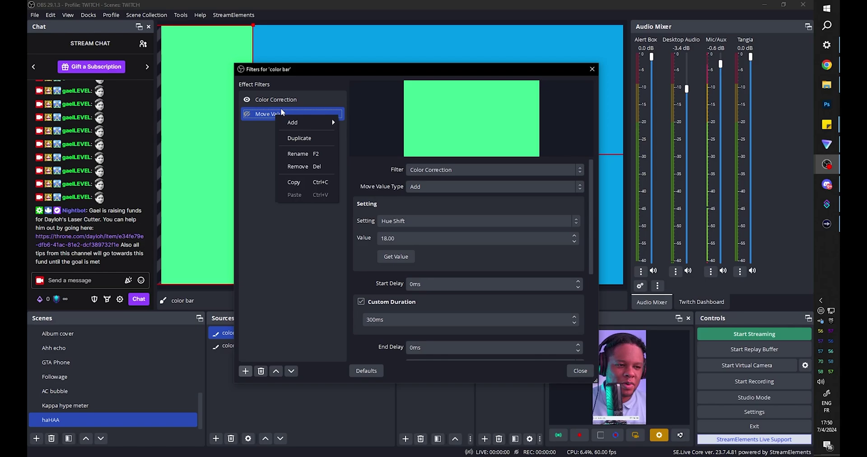
{"action": "left_click", "coordinate": [299, 138]}
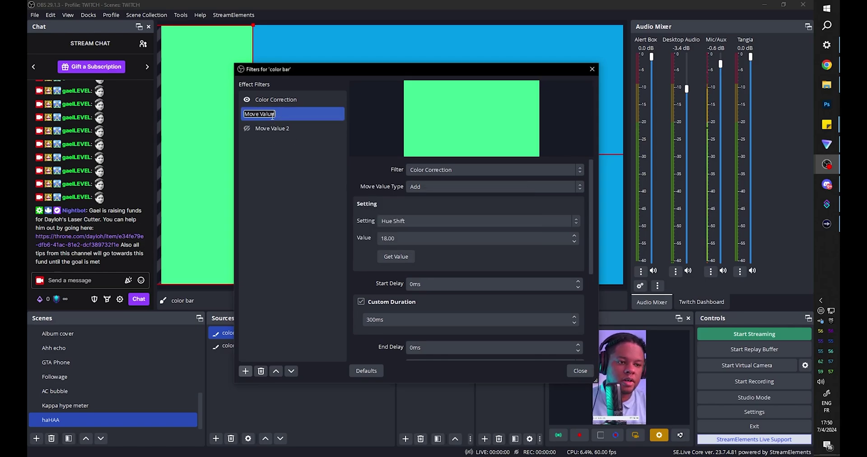
{"action": "type", "text": "Move reset"}
{"action": "key", "text": "Return"}
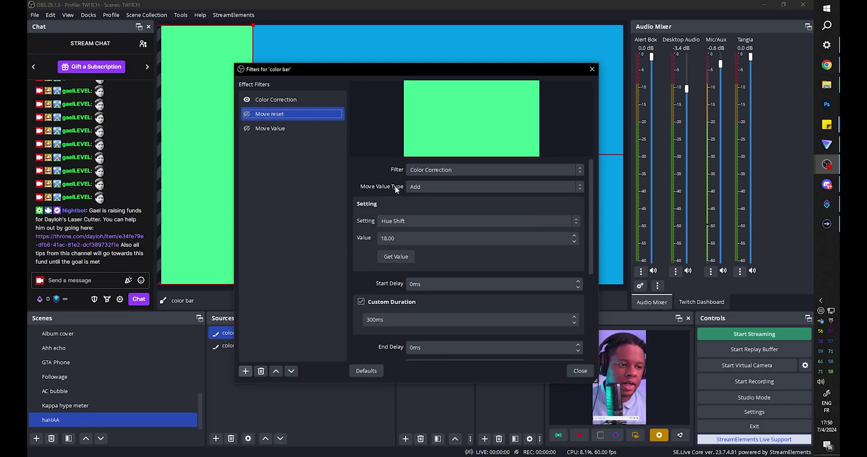
{"action": "left_click", "coordinate": [475, 186]}
{"action": "left_click", "coordinate": [440, 199]}
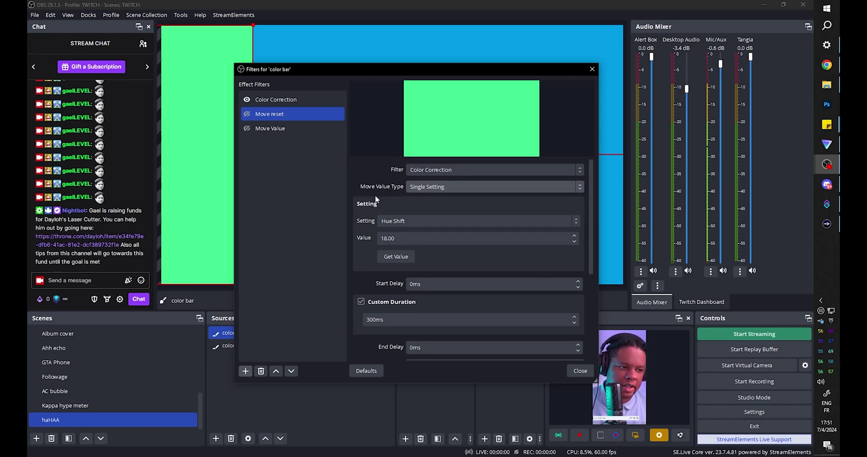
{"action": "double_click", "coordinate": [402, 236]}
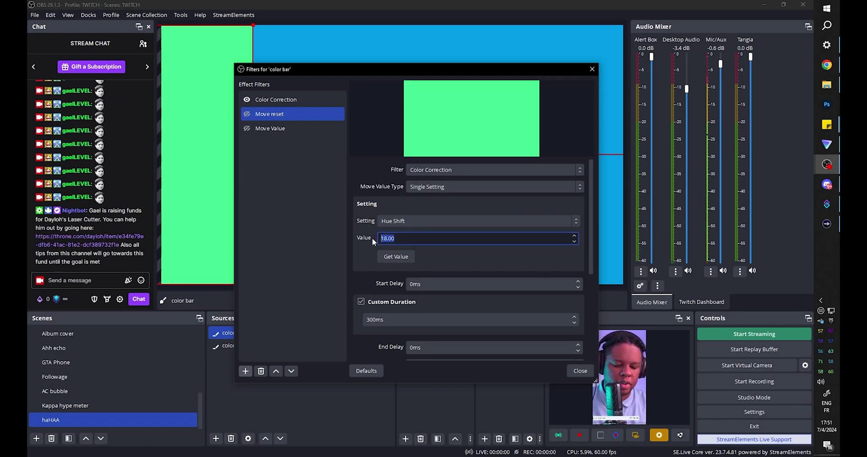
{"action": "left_click", "coordinate": [367, 203]}
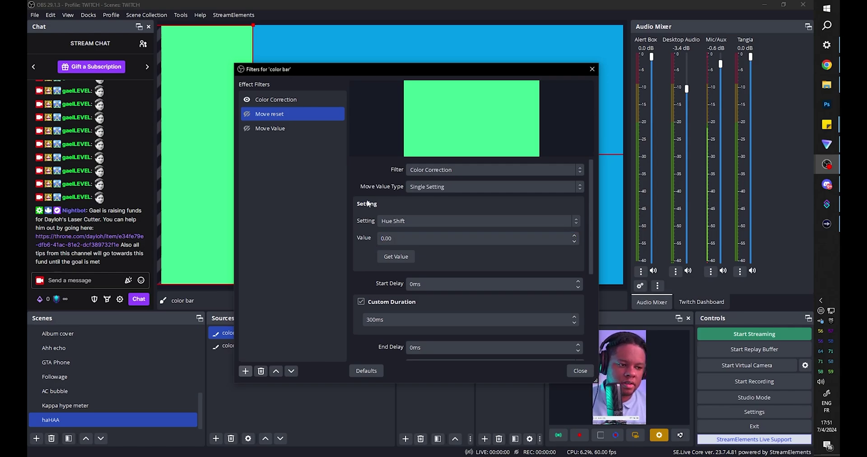
{"action": "left_click", "coordinate": [248, 116]}
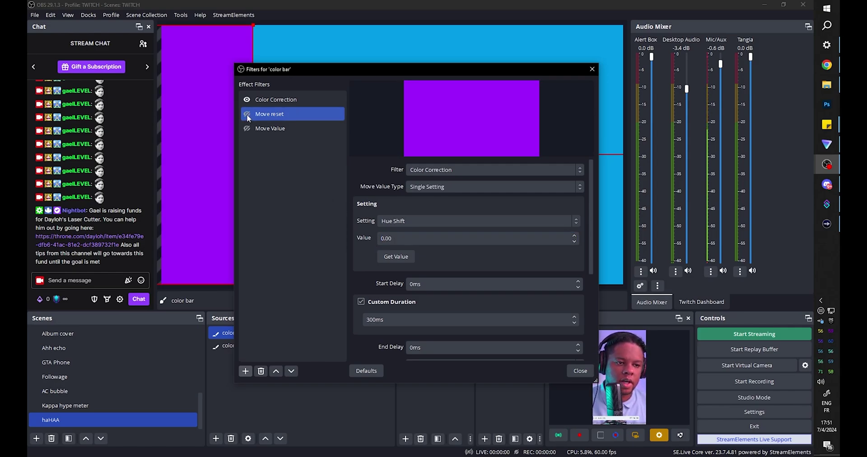
Give Move reset a 3000 ms duration, test hue step and reset, then close Filters.
{"action": "scroll", "coordinate": [371, 270], "scroll_direction": "down", "scroll_amount": 2}
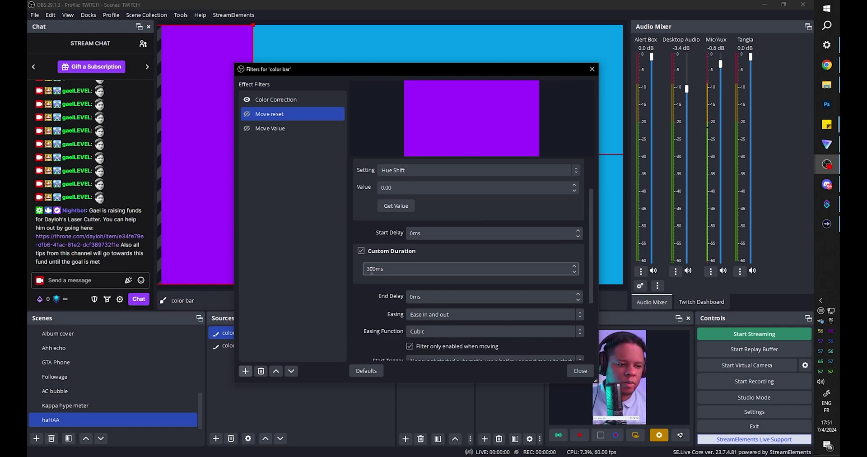
{"action": "left_click", "coordinate": [372, 271]}
{"action": "type", "text": "0"}
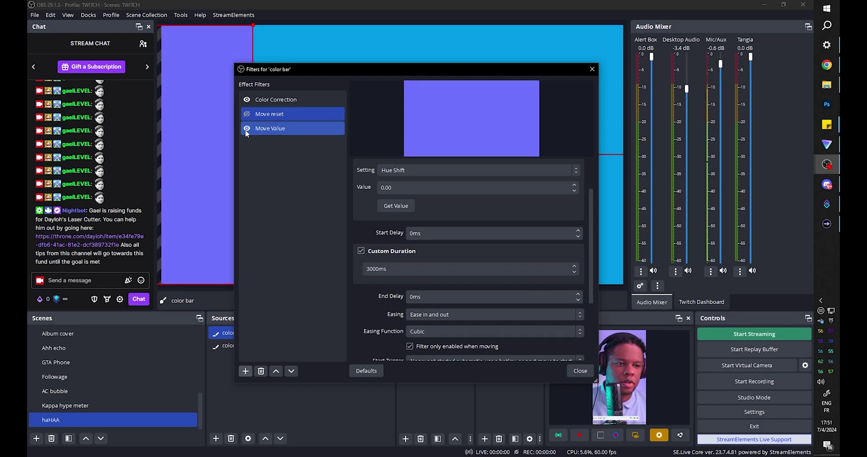
{"action": "left_click", "coordinate": [246, 129]}
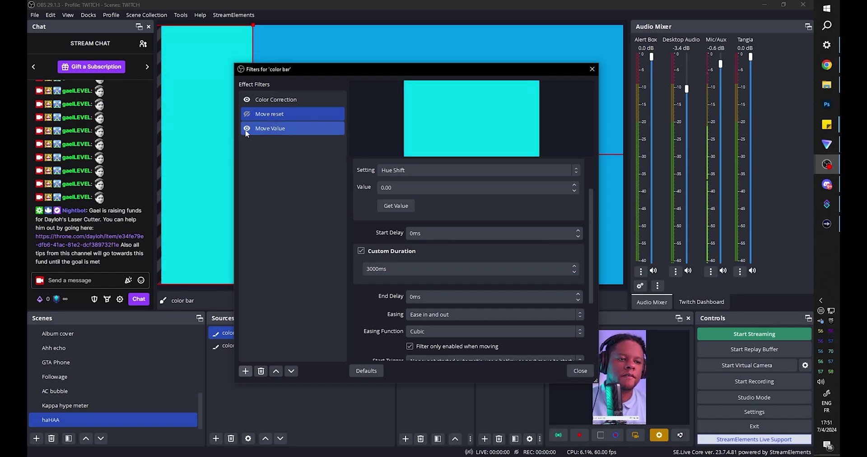
{"action": "left_click", "coordinate": [247, 129]}
{"action": "left_click", "coordinate": [246, 115]}
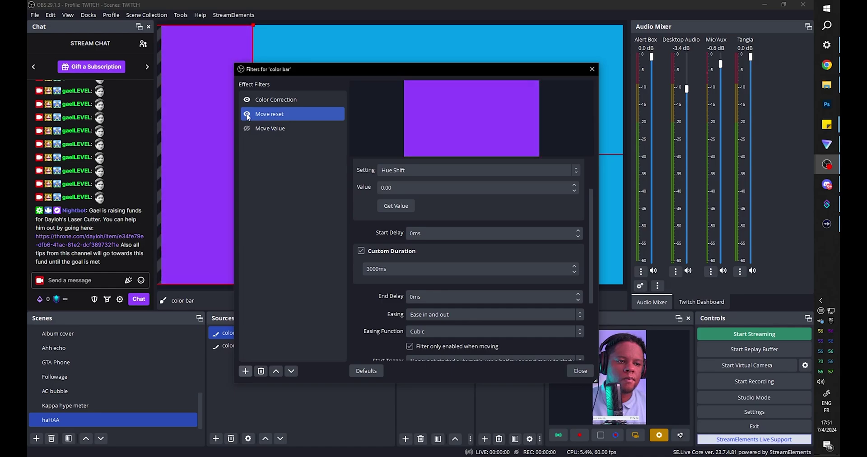
{"action": "left_click", "coordinate": [315, 384]}
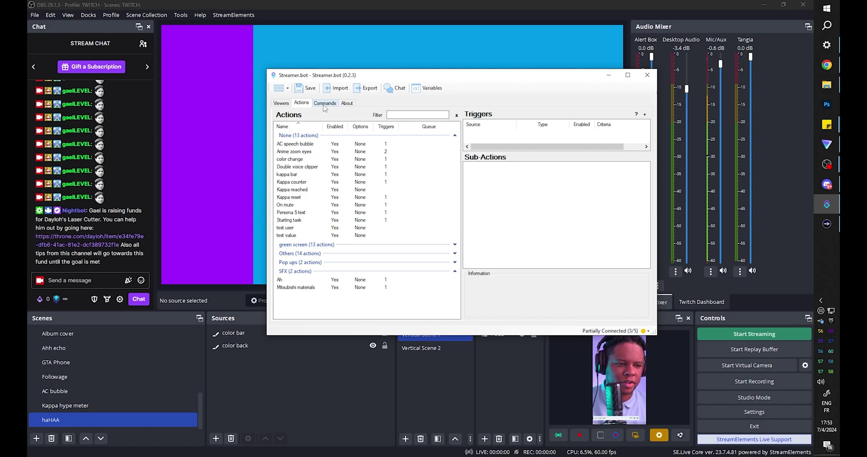
Create a Streamer.bot action 'haHAA bar move' in a new group 'haHAA'.
{"action": "right_click", "coordinate": [335, 298]}
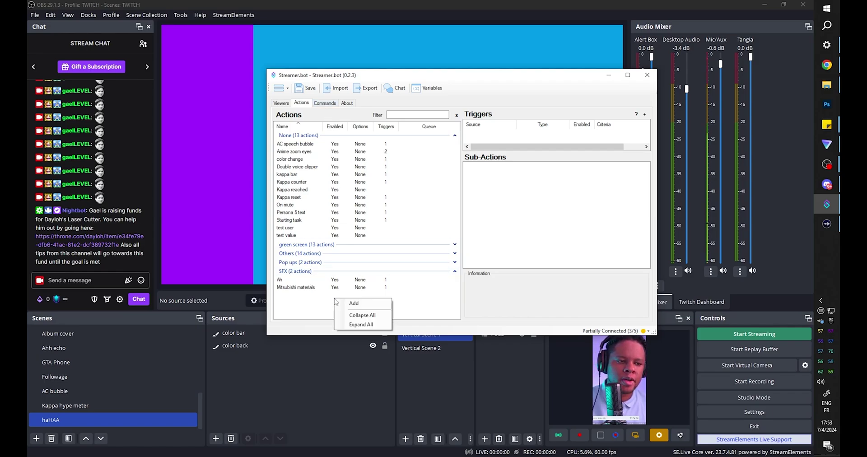
{"action": "left_click", "coordinate": [362, 305]}
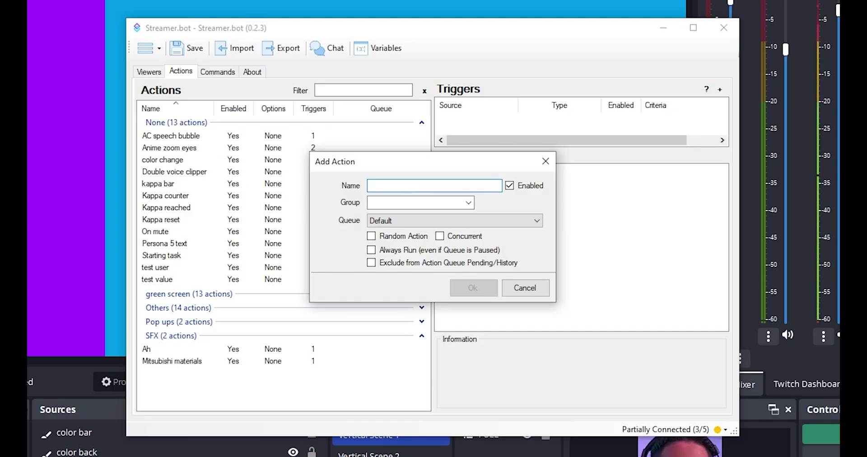
{"action": "type", "text": "haHAA bar move"}
{"action": "key", "text": "Tab"}
{"action": "type", "text": "ha"}
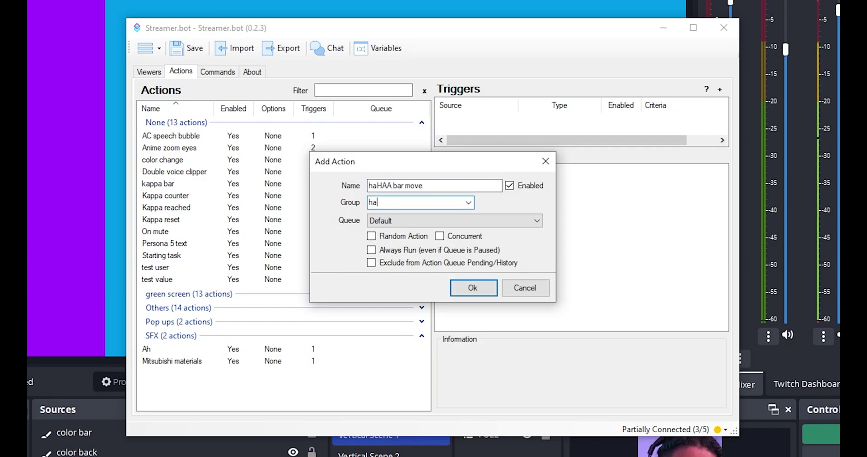
{"action": "type", "text": "HAA"}
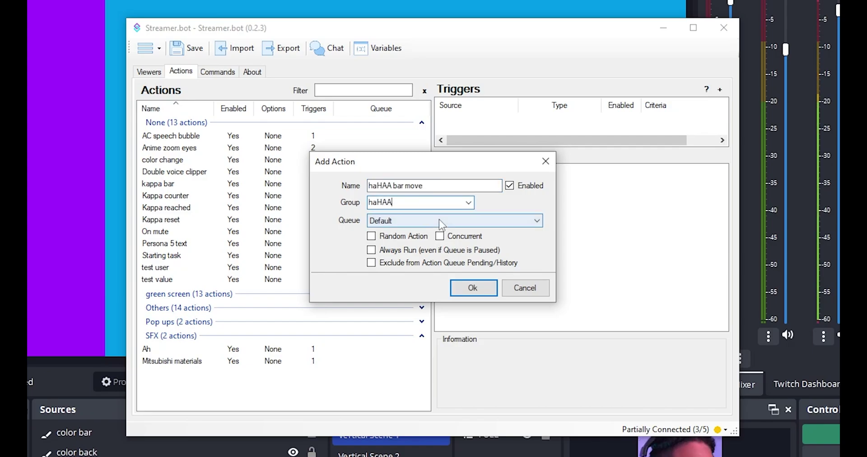
{"action": "left_click", "coordinate": [462, 289]}
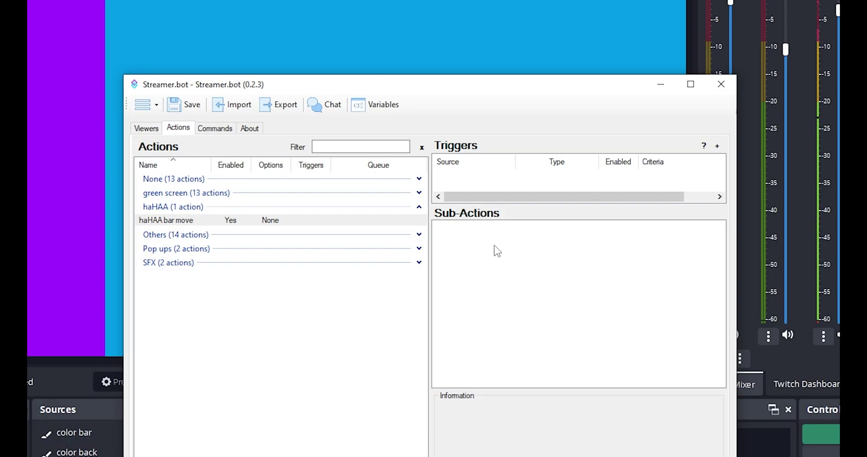
Add a Set Scene Filter State sub-action for the Increments position filter.
{"action": "right_click", "coordinate": [474, 238]}
{"action": "mouse_move", "coordinate": [580, 296]}
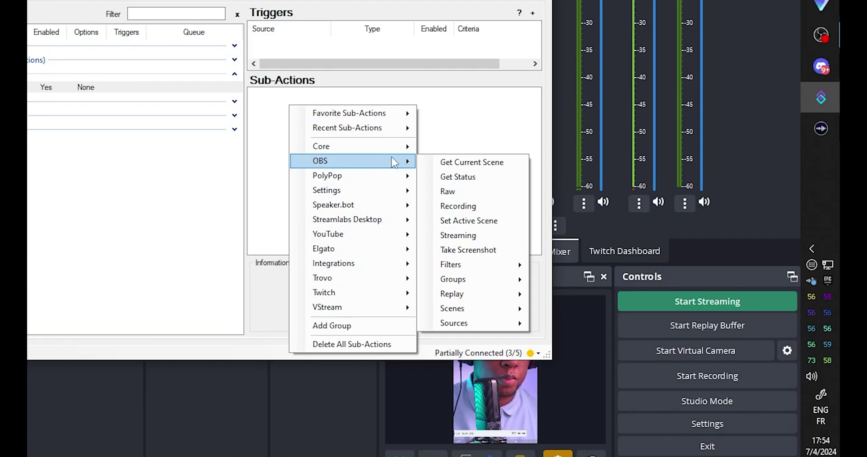
{"action": "mouse_move", "coordinate": [475, 308]}
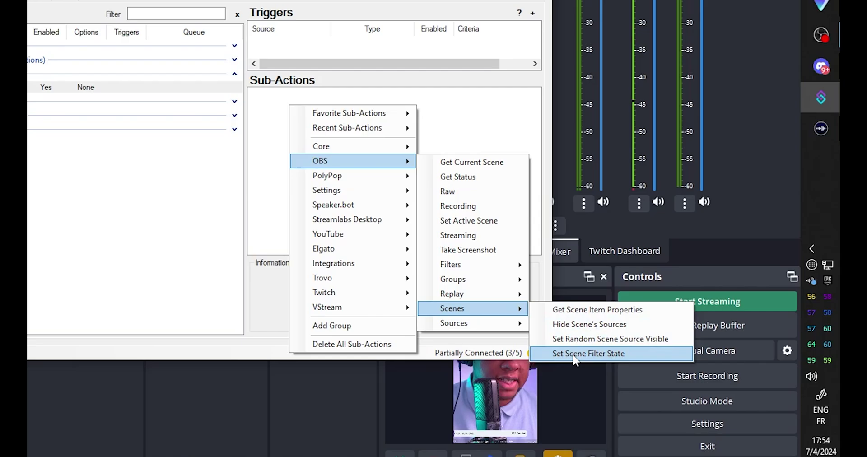
{"action": "left_click", "coordinate": [574, 355]}
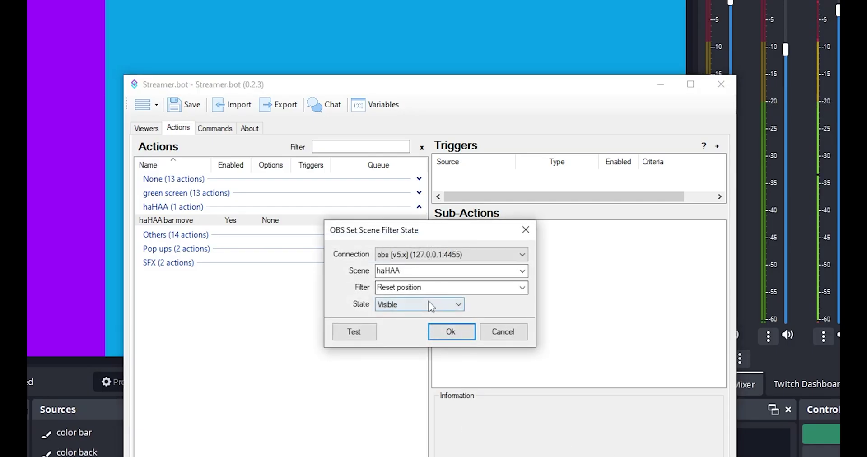
{"action": "left_click", "coordinate": [522, 288]}
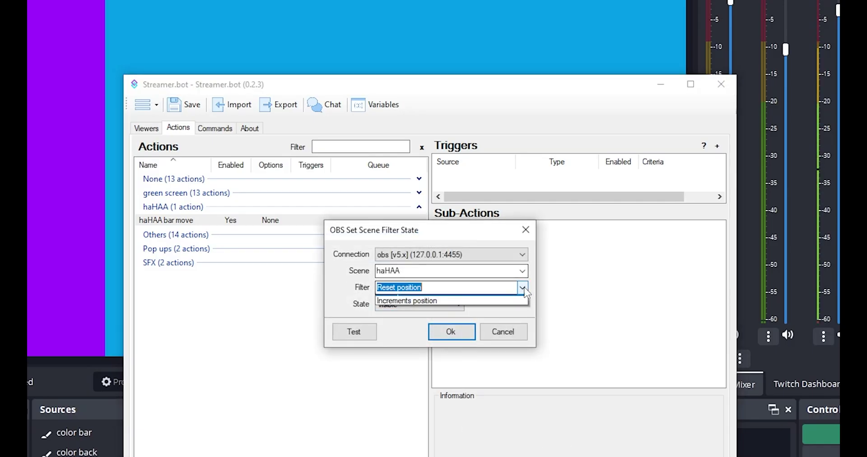
{"action": "left_click", "coordinate": [482, 310]}
{"action": "left_click", "coordinate": [451, 335]}
Add a Set Source Filter State sub-action for color bar's Move Value filter.
{"action": "left_click", "coordinate": [93, 440]}
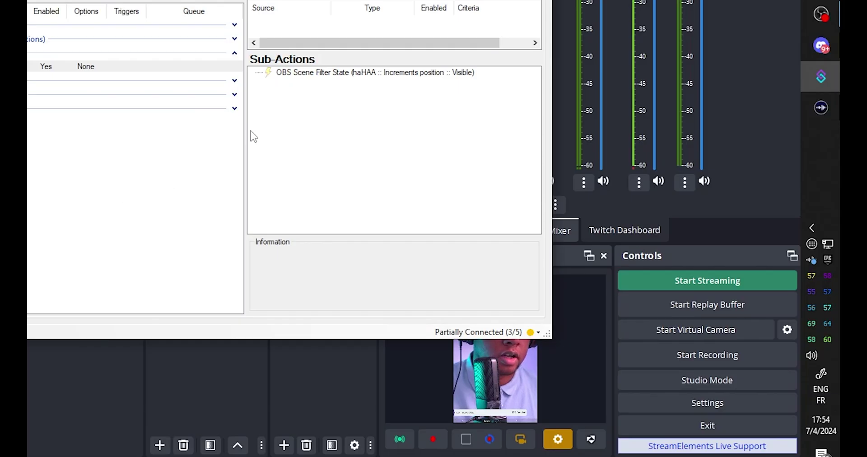
{"action": "right_click", "coordinate": [457, 248]}
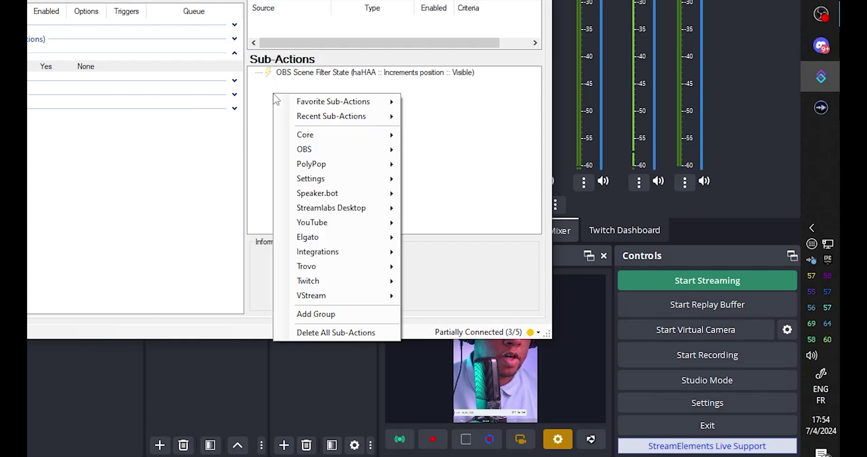
{"action": "mouse_move", "coordinate": [351, 149]}
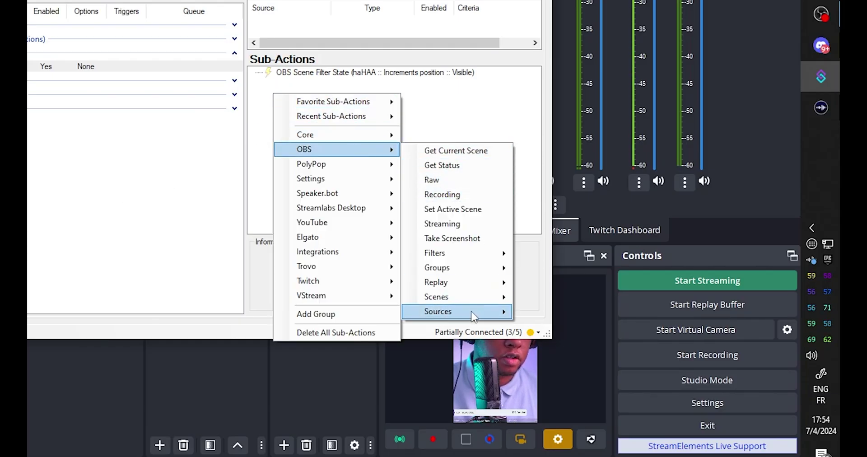
{"action": "mouse_move", "coordinate": [470, 311]}
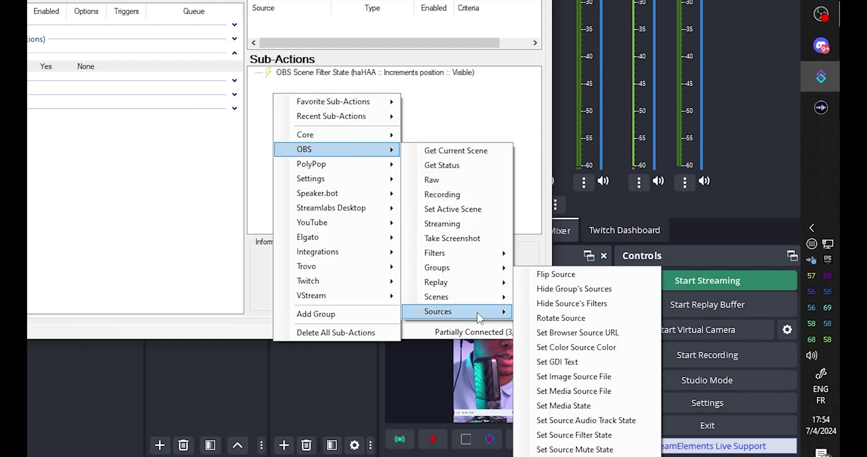
{"action": "left_click", "coordinate": [587, 437]}
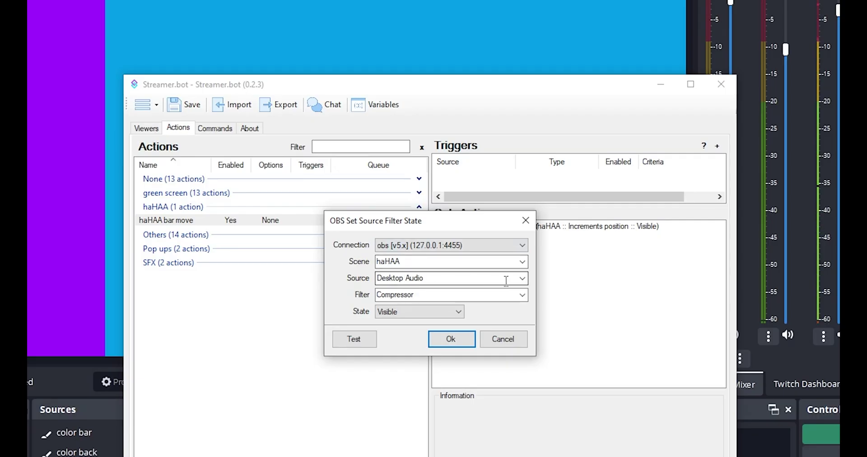
{"action": "left_click", "coordinate": [522, 278]}
{"action": "left_click", "coordinate": [441, 311]}
{"action": "left_click", "coordinate": [522, 295]}
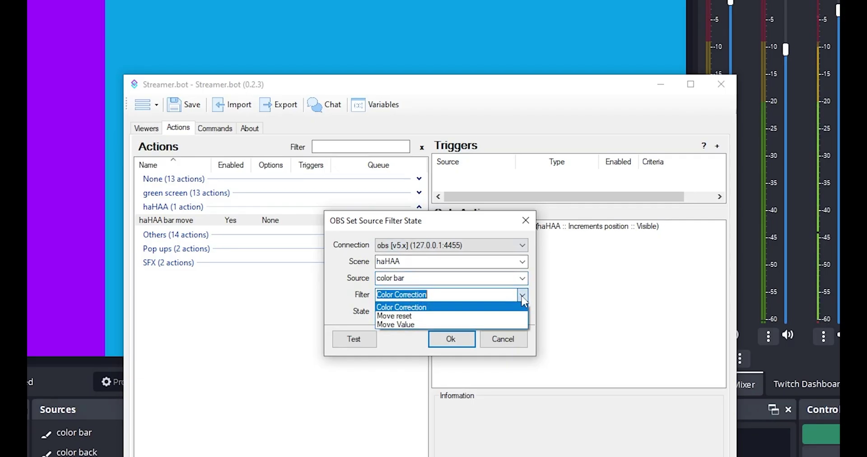
{"action": "left_click", "coordinate": [460, 324]}
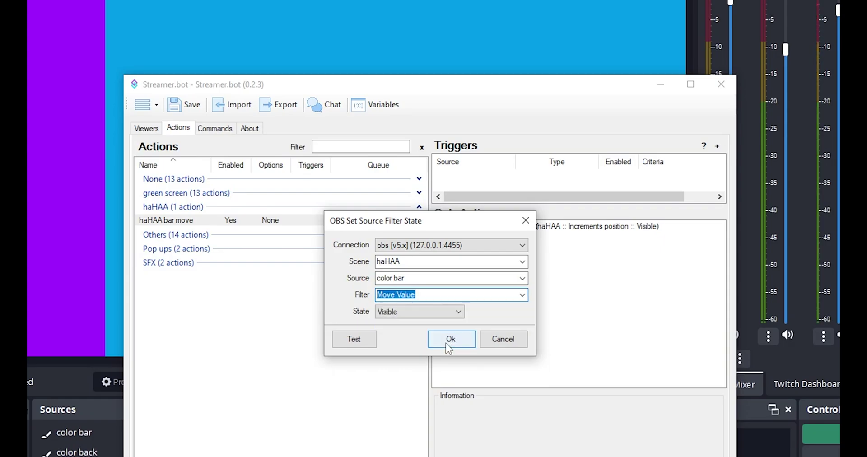
{"action": "left_click", "coordinate": [446, 343]}
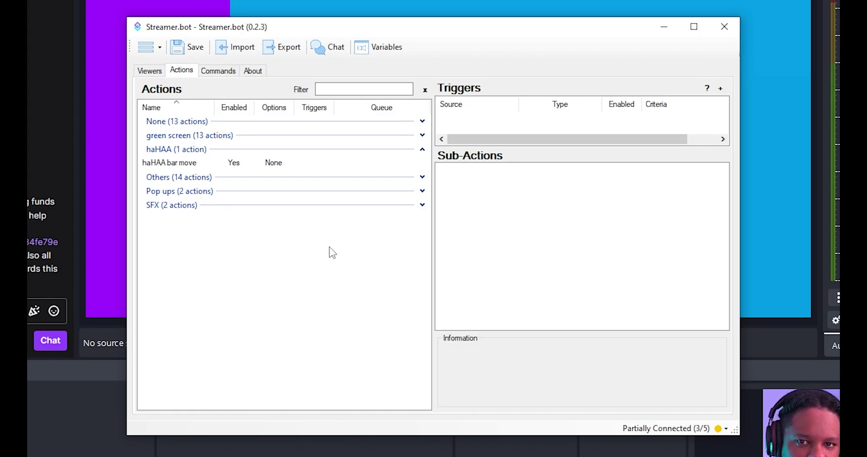
Add a second action 'haHAA counter' to the existing haHAA group.
{"action": "right_click", "coordinate": [329, 247]}
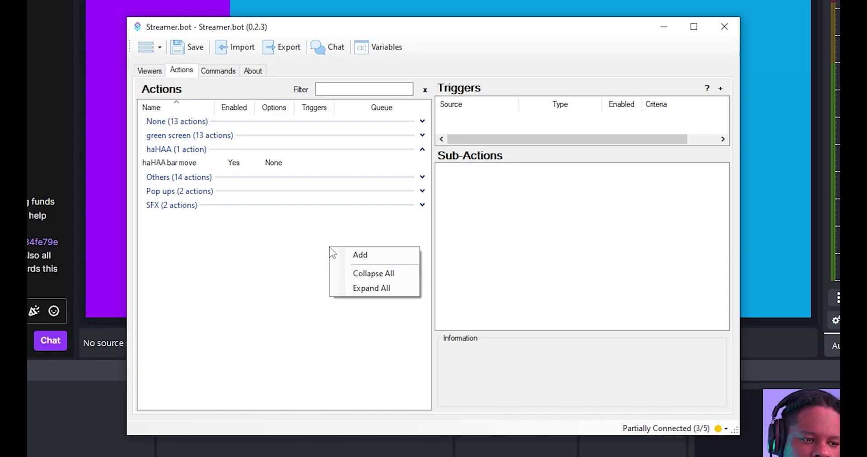
{"action": "left_click", "coordinate": [354, 254]}
{"action": "type", "text": "haH"}
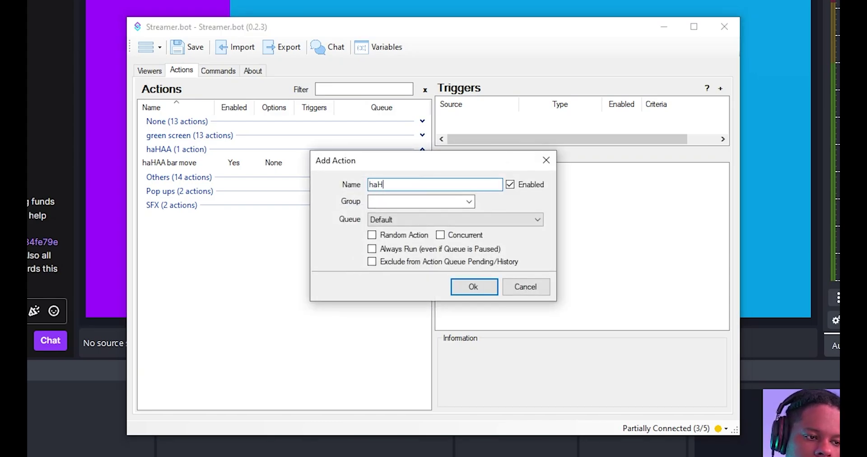
{"action": "type", "text": "AA counter"}
{"action": "left_click", "coordinate": [466, 201]}
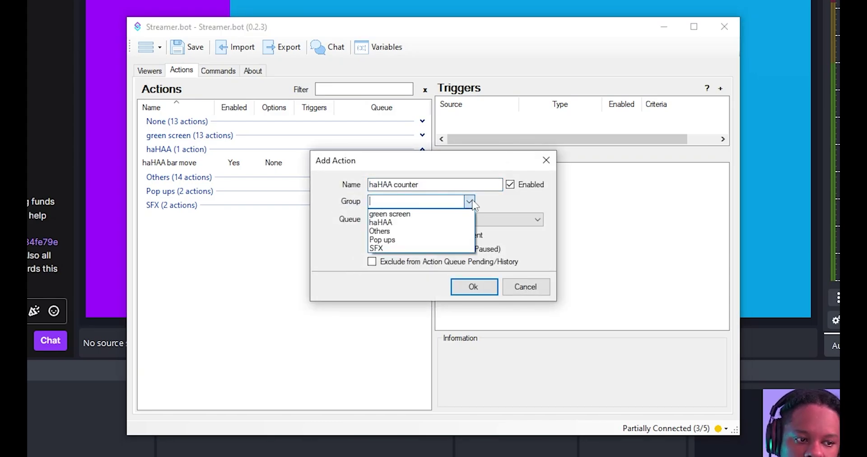
{"action": "left_click", "coordinate": [426, 222]}
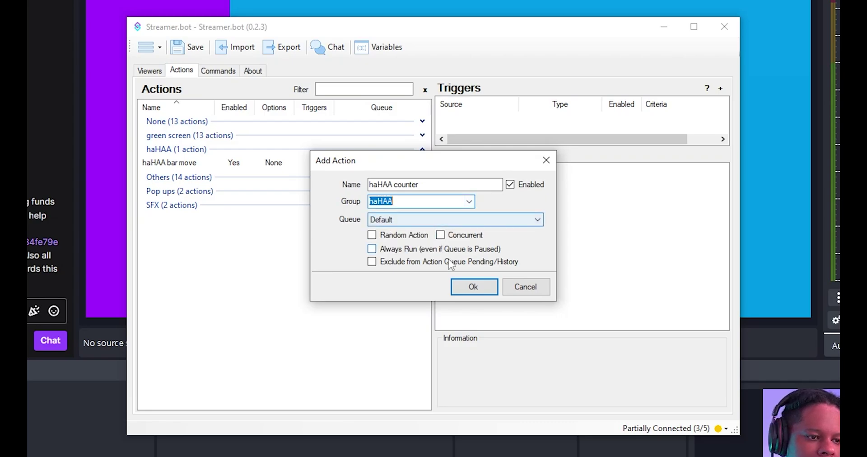
{"action": "left_click", "coordinate": [476, 287]}
{"action": "left_click", "coordinate": [481, 197]}
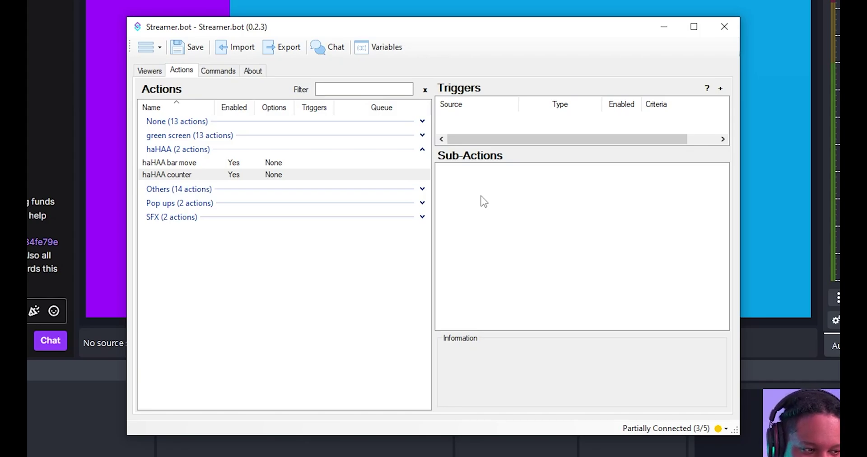
Add a Get Global Variable sub-action reading haHAAcount into haHAAcount, default value 0.
{"action": "right_click", "coordinate": [482, 187]}
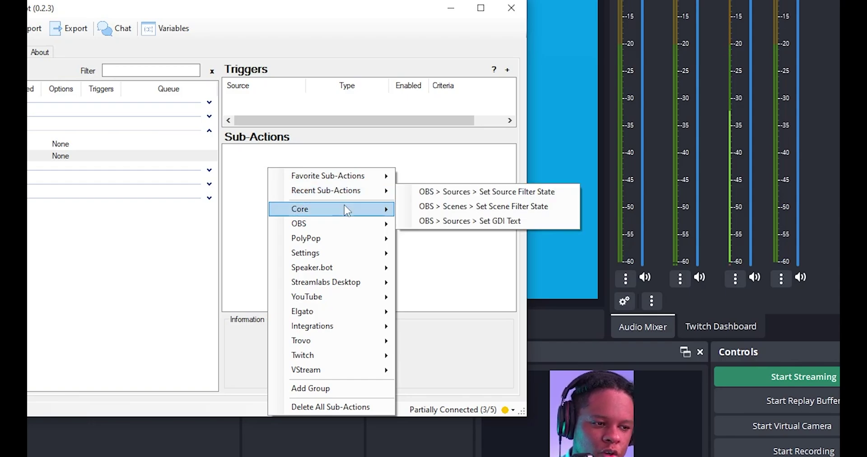
{"action": "mouse_move", "coordinate": [344, 205]}
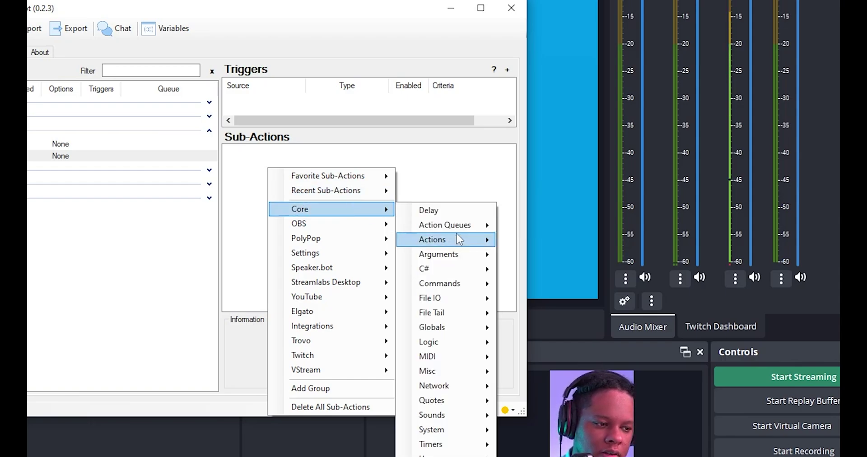
{"action": "mouse_move", "coordinate": [462, 331]}
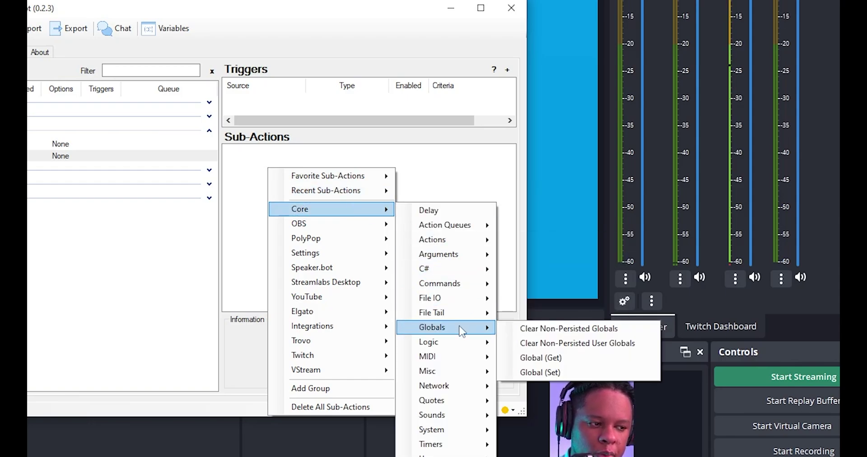
{"action": "left_click", "coordinate": [562, 359]}
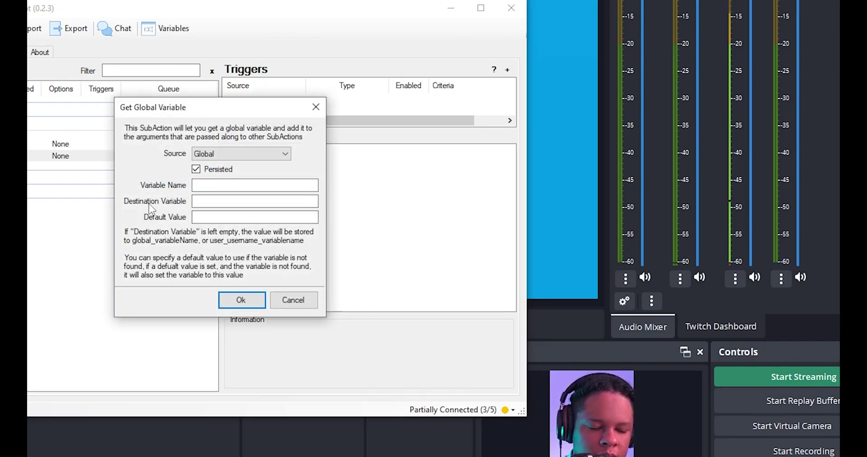
{"action": "left_click", "coordinate": [230, 186]}
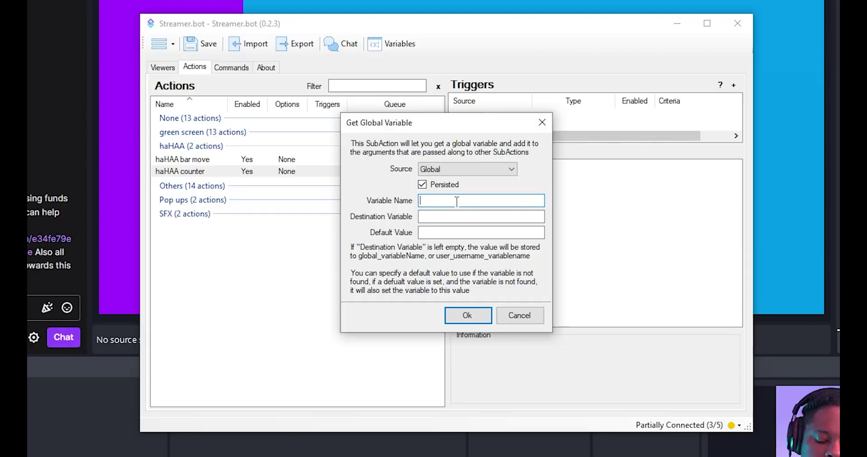
{"action": "type", "text": "haHAAcount"}
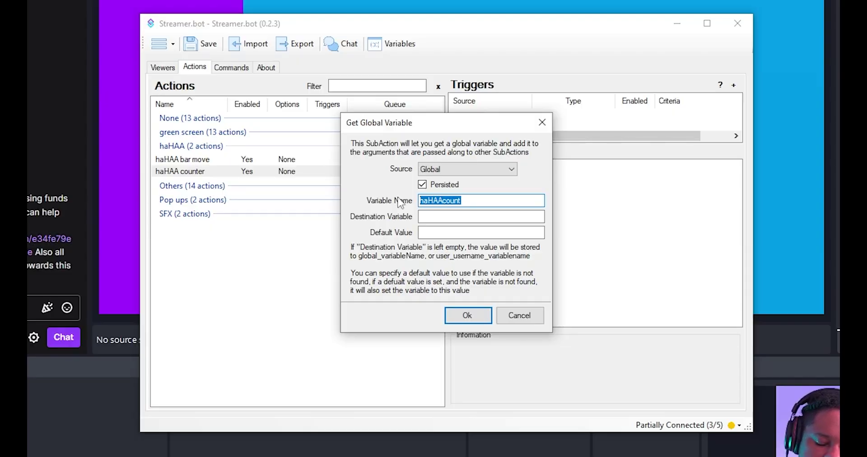
{"action": "left_click", "coordinate": [437, 216]}
{"action": "type", "text": "haHAAcount"}
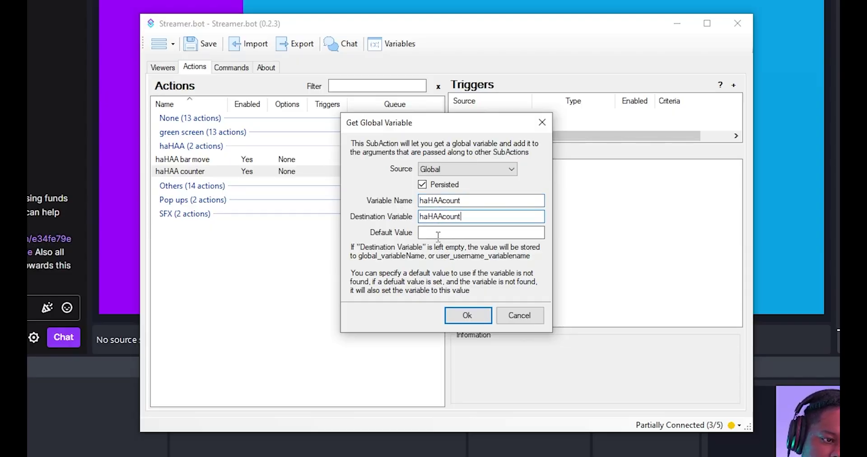
{"action": "left_click", "coordinate": [439, 234]}
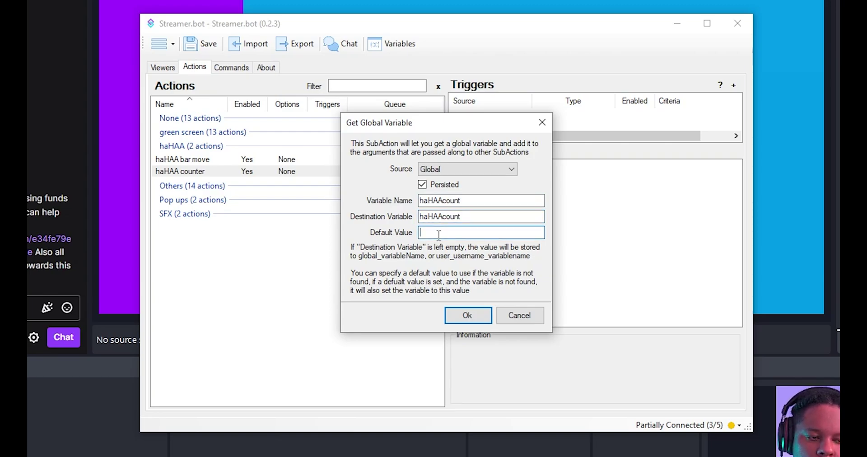
{"action": "type", "text": "0"}
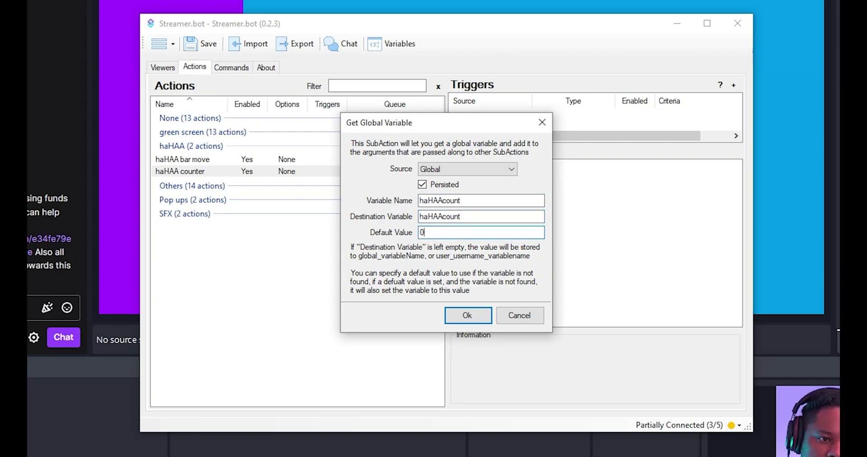
{"action": "left_click", "coordinate": [460, 318]}
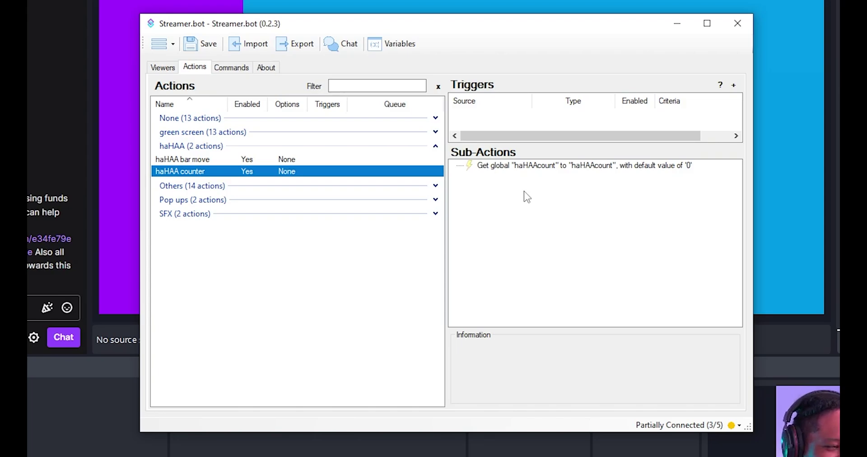
Add a Twitch chat message sub-action from Broadcaster: 'The haHAA count is at : %haHAAcount%'.
{"action": "right_click", "coordinate": [502, 182]}
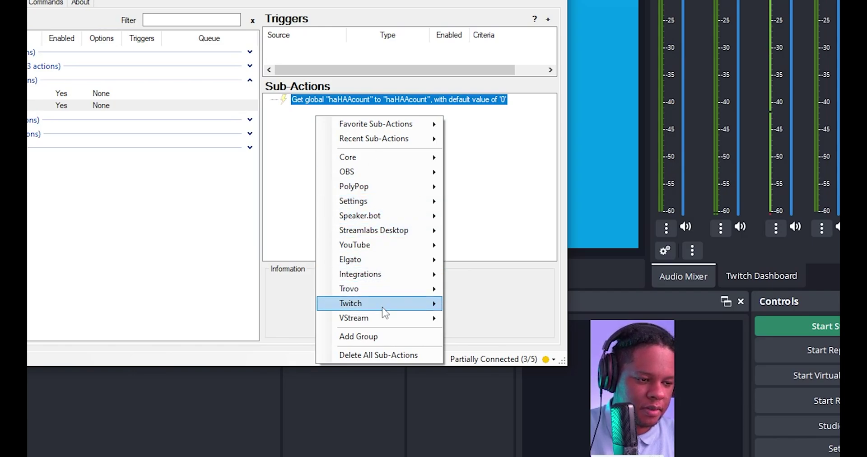
{"action": "mouse_move", "coordinate": [382, 307]}
{"action": "mouse_move", "coordinate": [492, 348]}
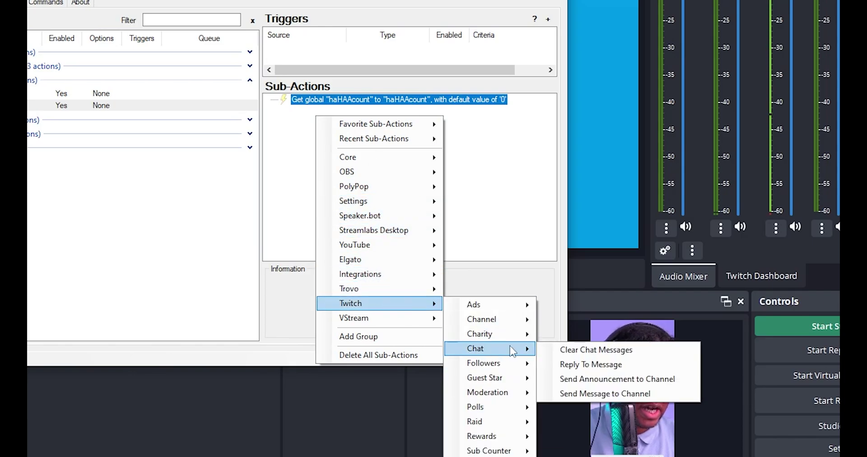
{"action": "left_click", "coordinate": [625, 394]}
{"action": "left_click", "coordinate": [210, 109]}
{"action": "left_click", "coordinate": [201, 128]}
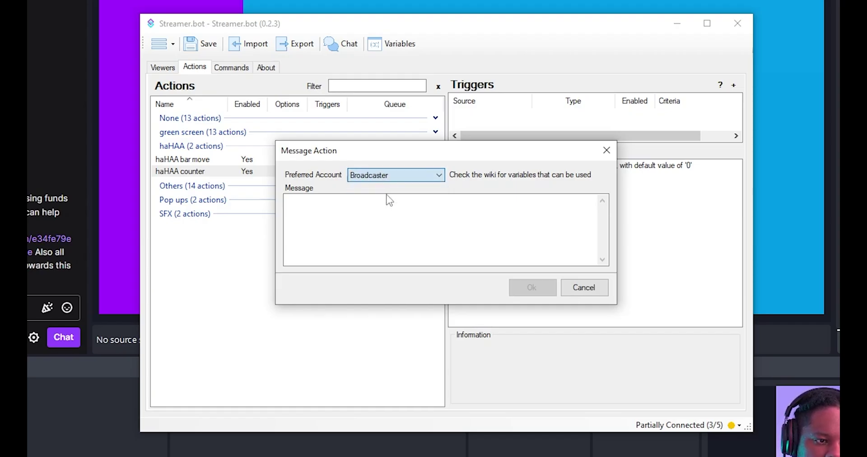
{"action": "left_click", "coordinate": [373, 208]}
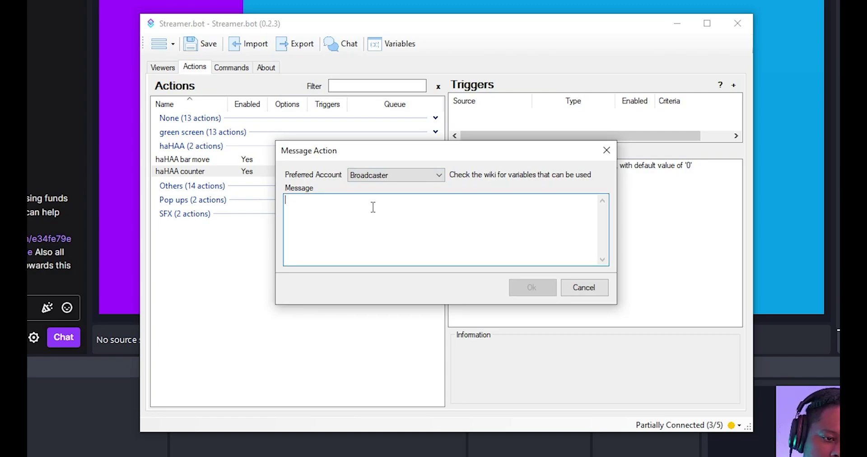
{"action": "type", "text": "The ha"}
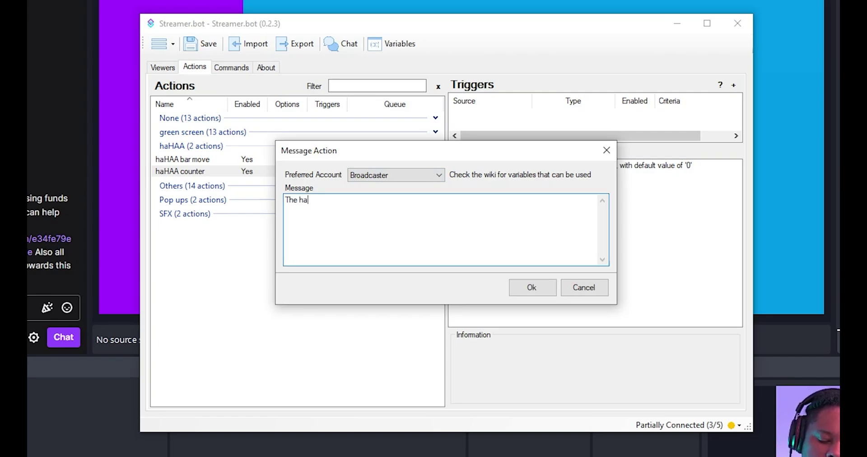
{"action": "type", "text": "HAA count"}
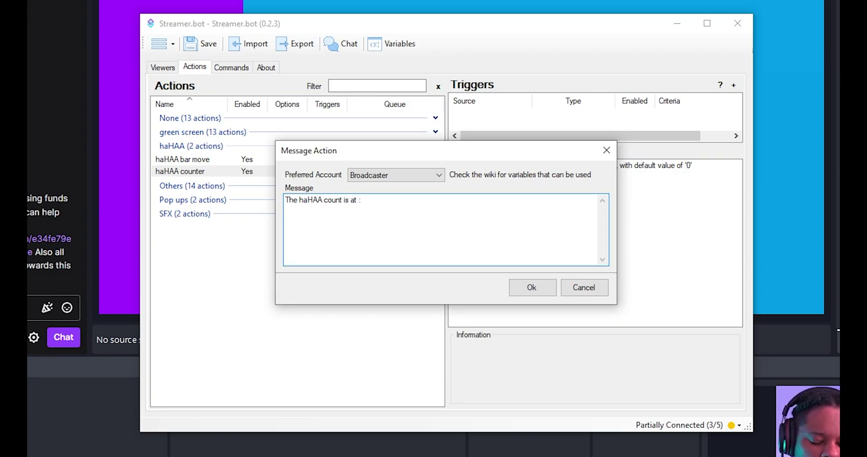
{"action": "type", "text": "is at : %"}
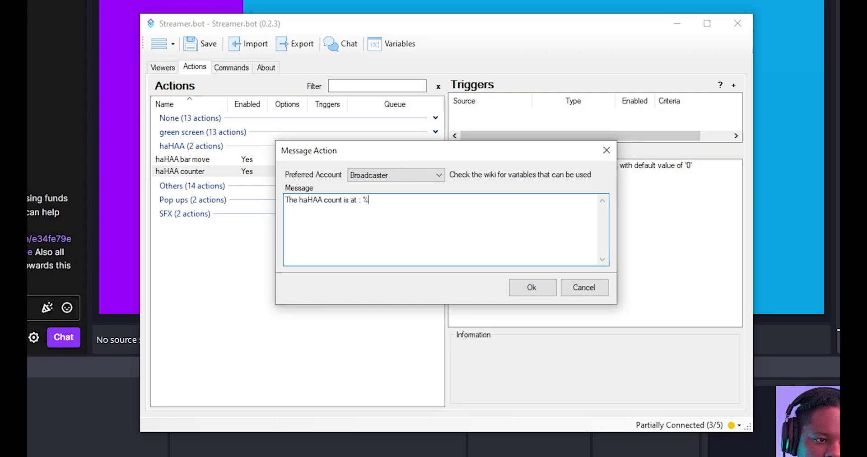
{"action": "type", "text": "haHAAcount%"}
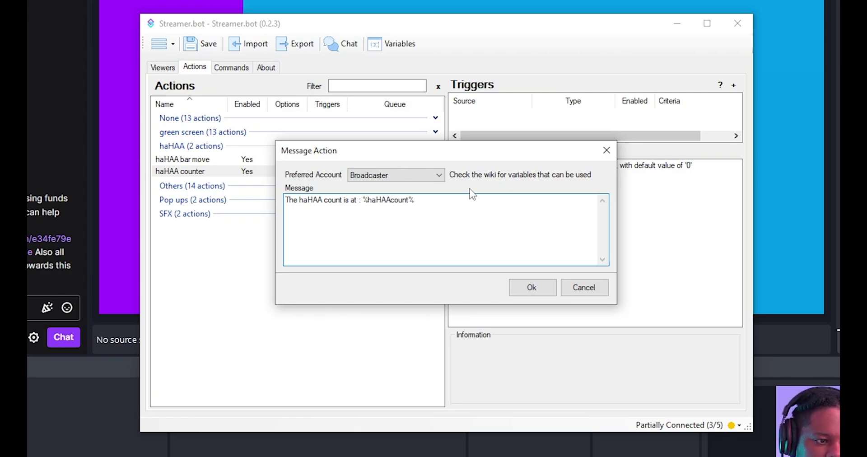
{"action": "left_click_drag", "start_coordinate": [534, 152], "coordinate": [535, 197]}
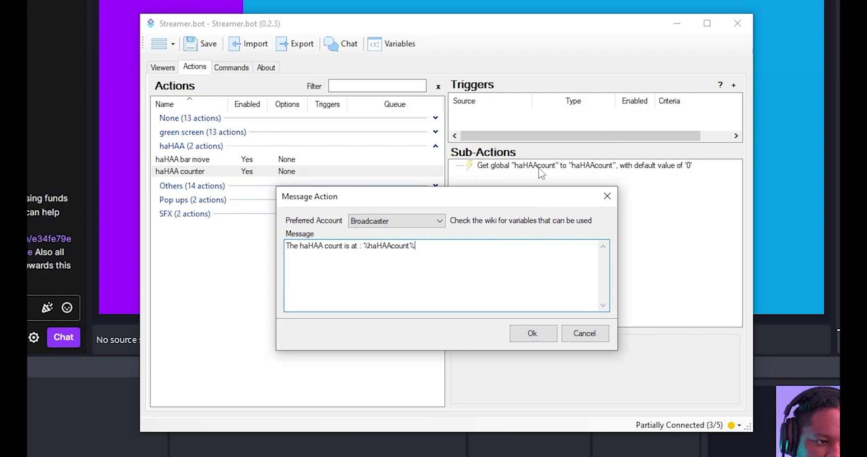
{"action": "left_click", "coordinate": [543, 338]}
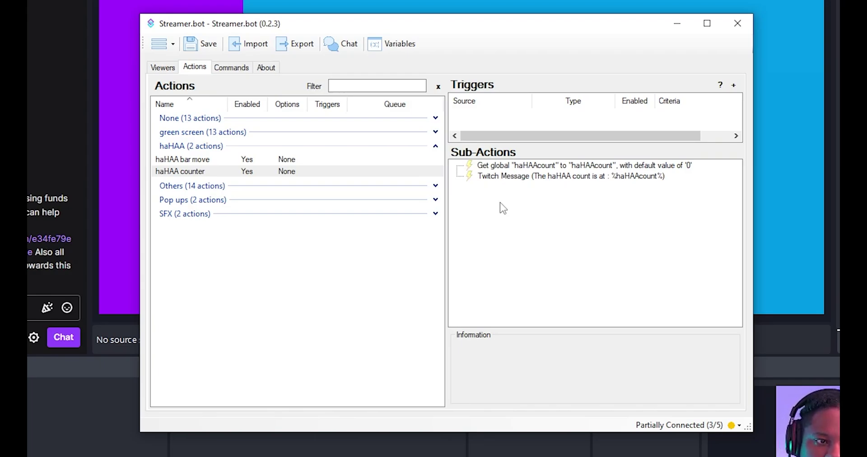
Add a Command Triggered trigger using a newly created chat command named haHAA.
{"action": "right_click", "coordinate": [497, 115]}
{"action": "mouse_move", "coordinate": [592, 205]}
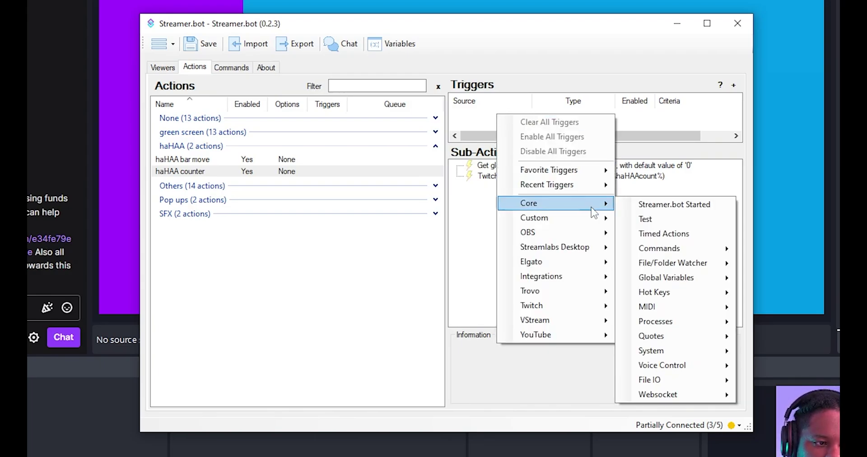
{"action": "mouse_move", "coordinate": [673, 248]}
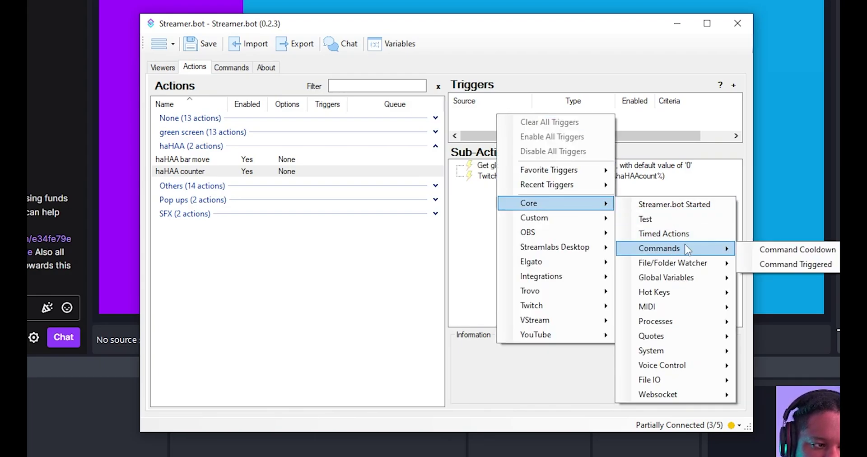
{"action": "left_click", "coordinate": [782, 264]}
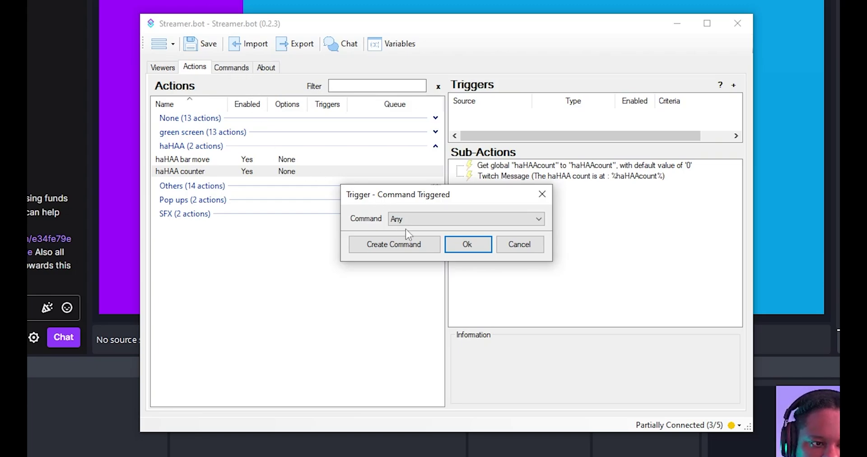
{"action": "left_click", "coordinate": [408, 249]}
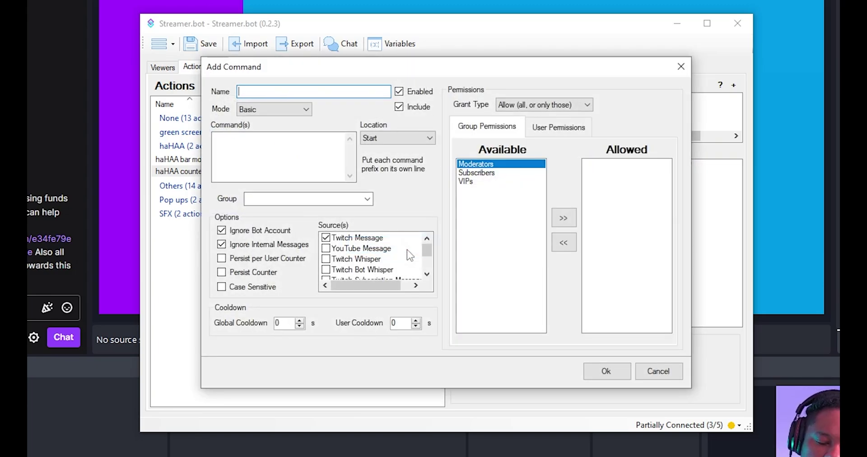
{"action": "type", "text": "haHAA"}
{"action": "left_click", "coordinate": [281, 160]}
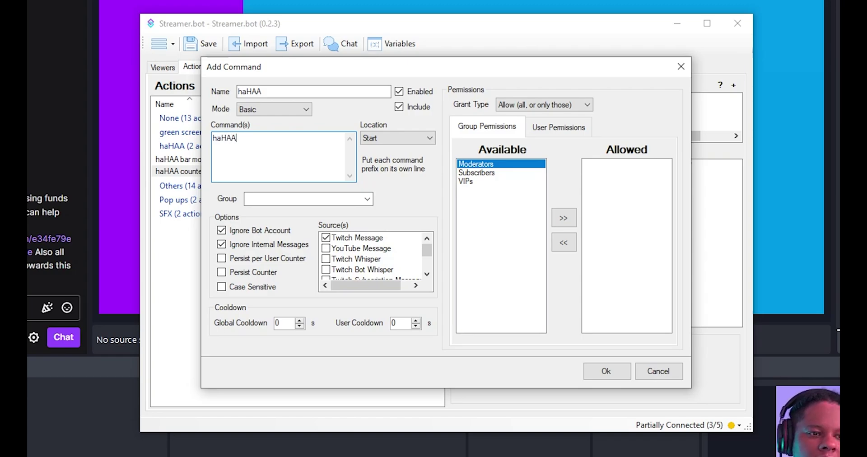
{"action": "left_click", "coordinate": [608, 371]}
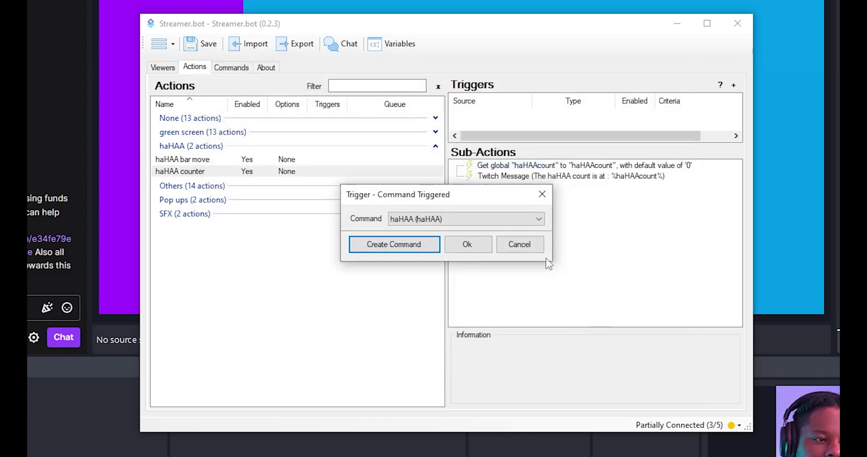
{"action": "left_click", "coordinate": [467, 245]}
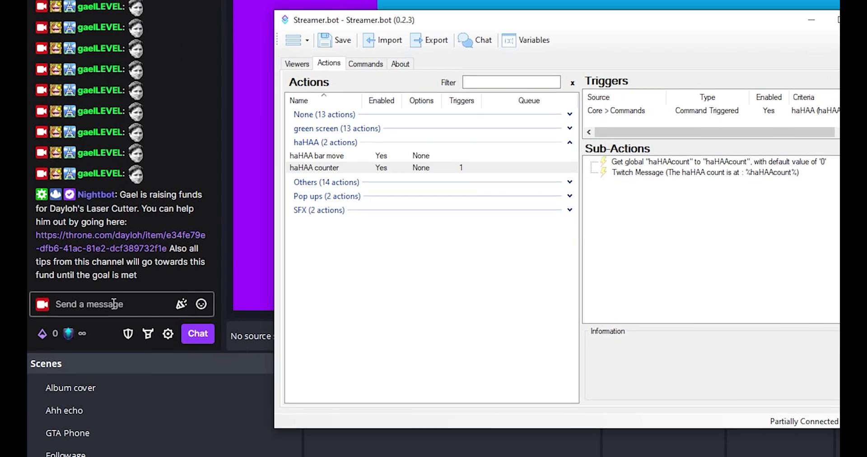
Send haHAA twice in the OBS chat dock to test the bot's count reply.
{"action": "left_click", "coordinate": [114, 304]}
{"action": "type", "text": "haHAA"}
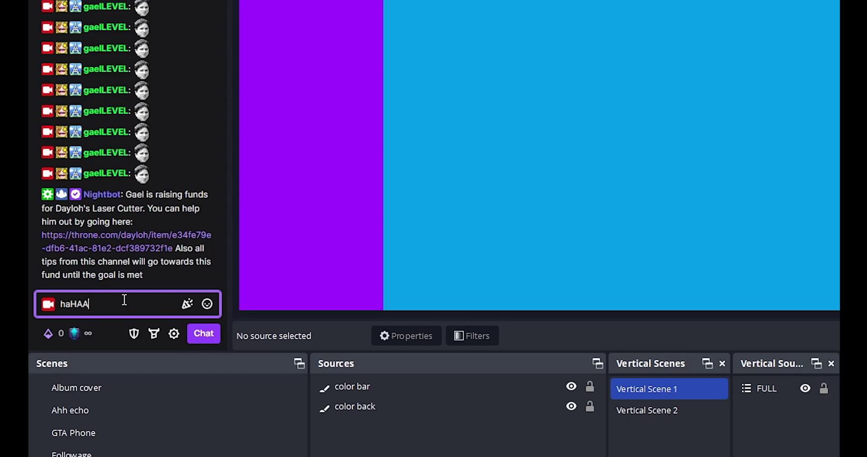
{"action": "key", "text": "Return"}
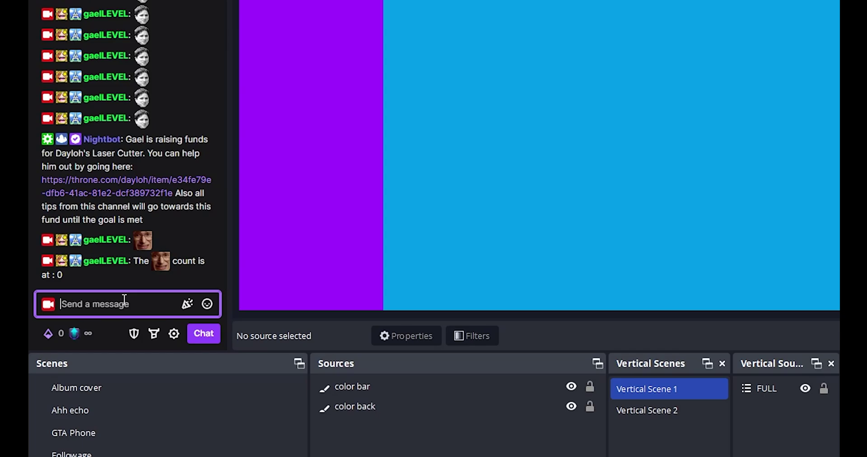
{"action": "type", "text": "haHAA"}
{"action": "key", "text": "Return"}
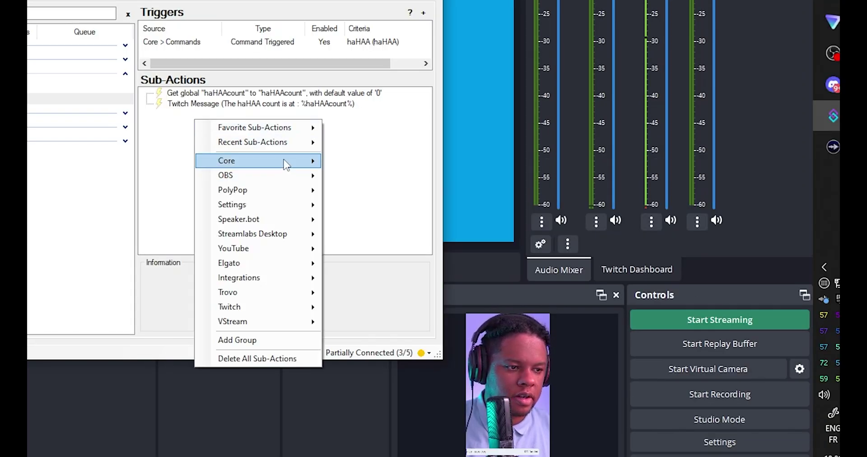
Add a global variable sub-action that increments haHAAcount by 1.
{"action": "mouse_move", "coordinate": [286, 165]}
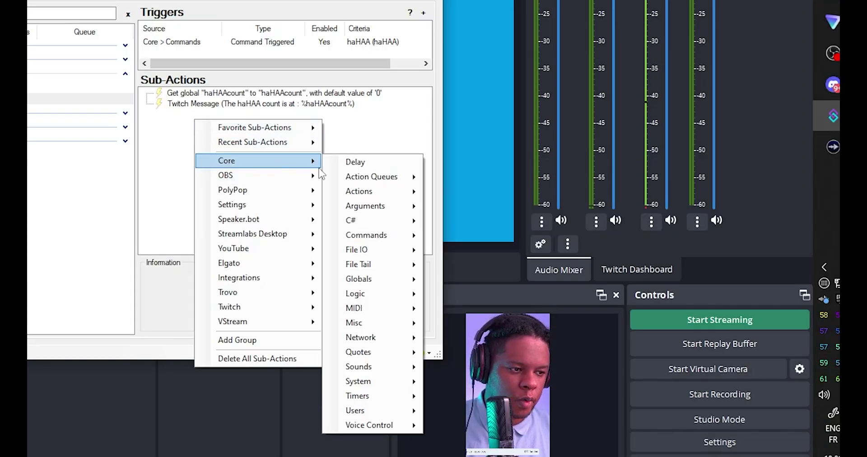
{"action": "mouse_move", "coordinate": [390, 279]}
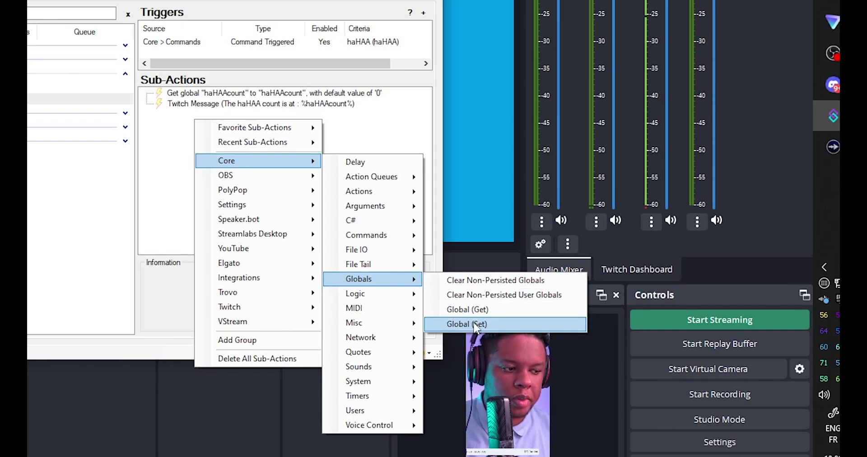
{"action": "left_click", "coordinate": [508, 325]}
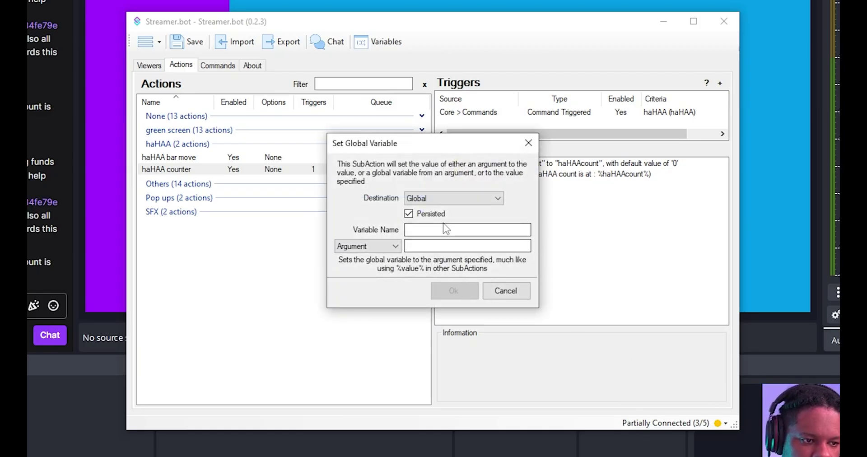
{"action": "left_click", "coordinate": [445, 228]}
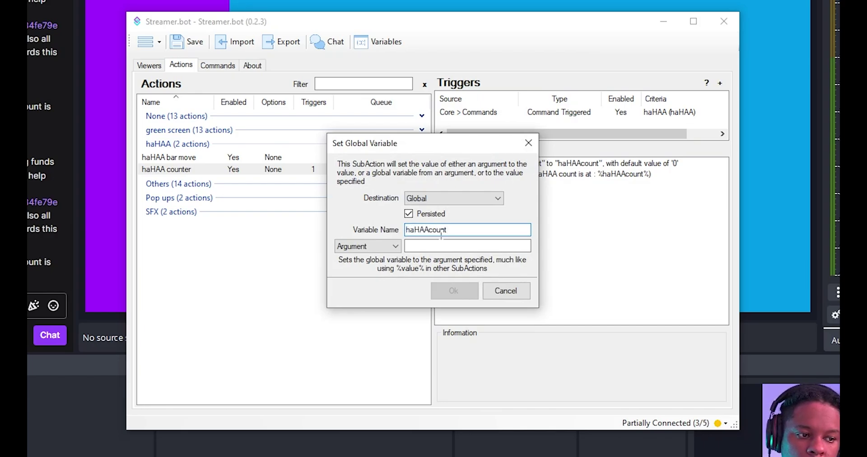
{"action": "left_click", "coordinate": [370, 247]}
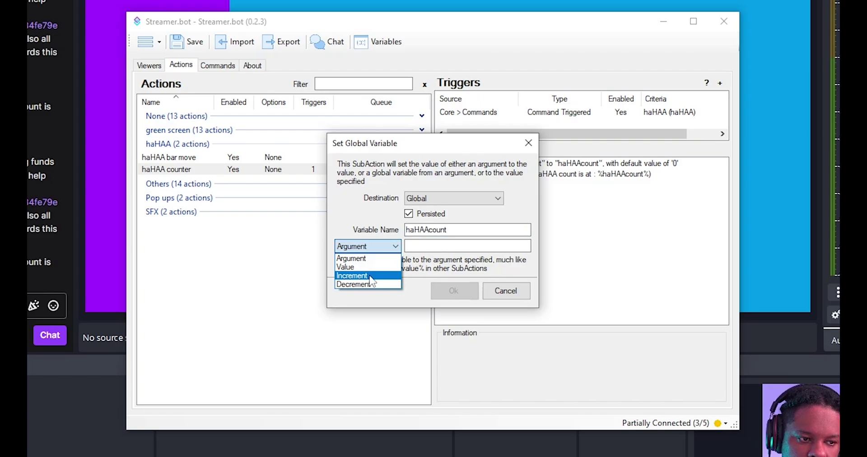
{"action": "left_click", "coordinate": [357, 276]}
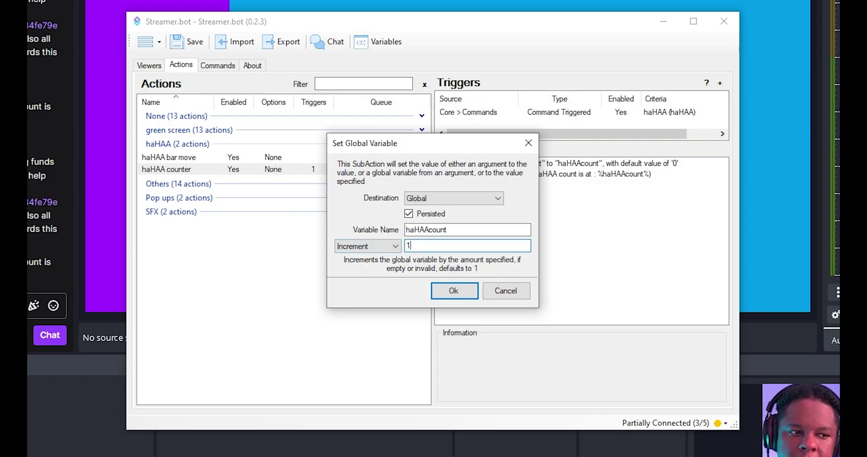
{"action": "type", "text": "1"}
{"action": "left_click", "coordinate": [460, 288]}
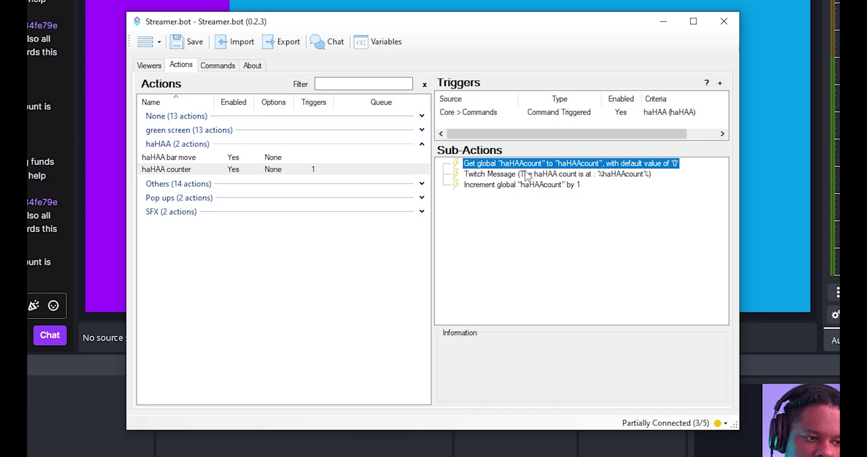
Move the increment step directly after the Get global haHAAcount step.
{"action": "left_click", "coordinate": [525, 198]}
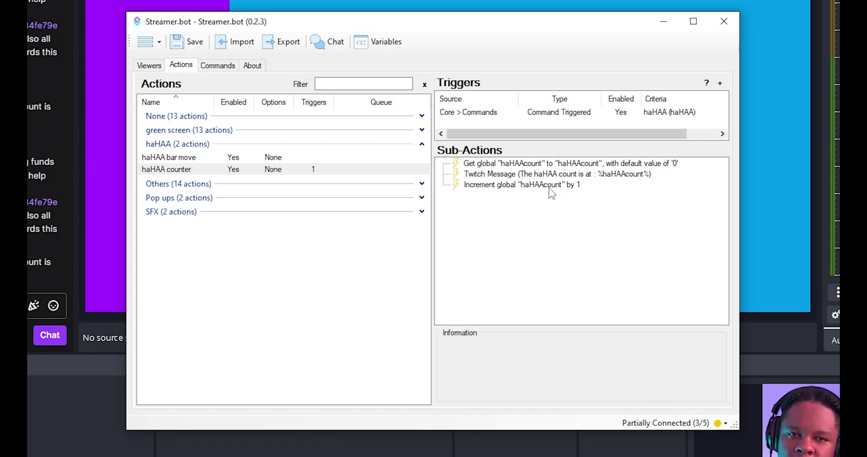
{"action": "mouse_move", "coordinate": [530, 189]}
{"action": "left_mouse_down"}
{"action": "mouse_move", "coordinate": [531, 172]}
{"action": "mouse_move", "coordinate": [516, 189]}
{"action": "left_mouse_up"}
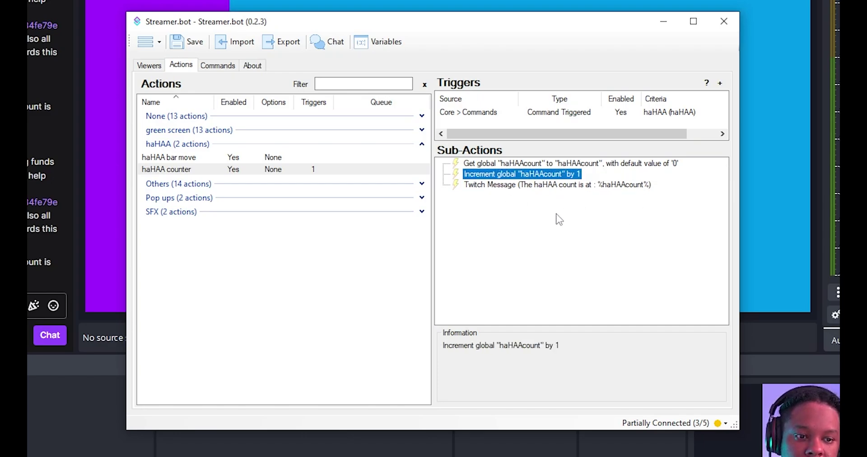
{"action": "key", "text": "alt+Tab"}
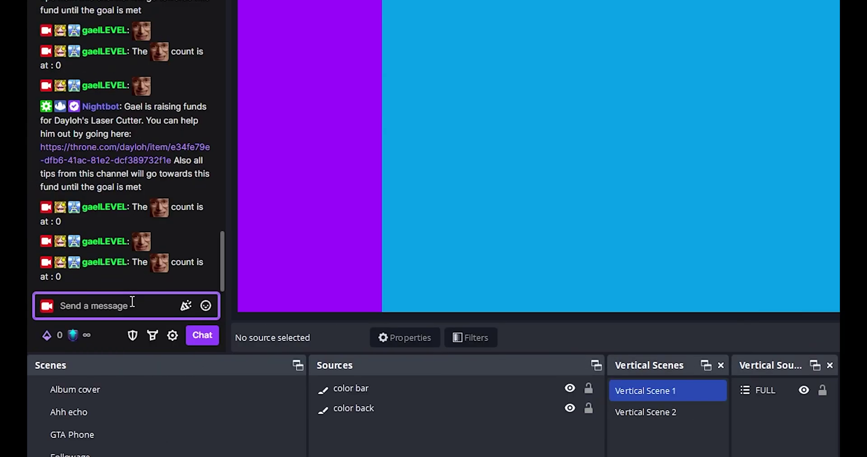
Send the haHAA emote to chat four times, watching the bot's count climb.
{"action": "type", "text": "heHAE"}
{"action": "key", "text": "Return"}
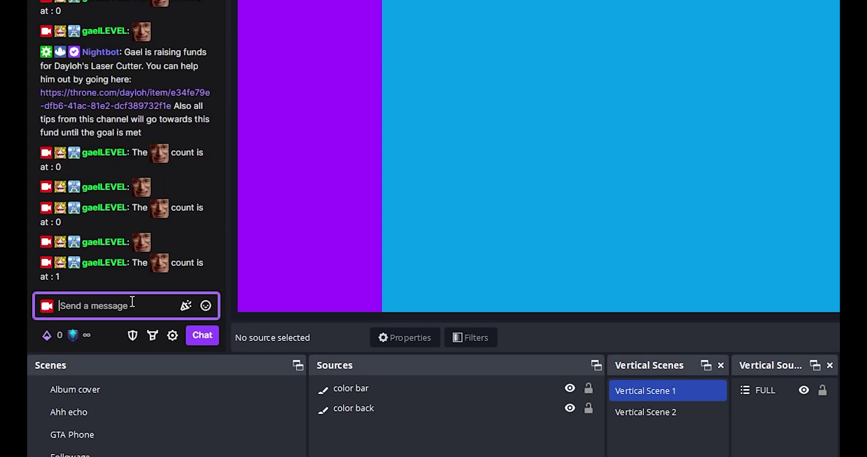
{"action": "type", "text": "heHAE"}
{"action": "key", "text": "Return"}
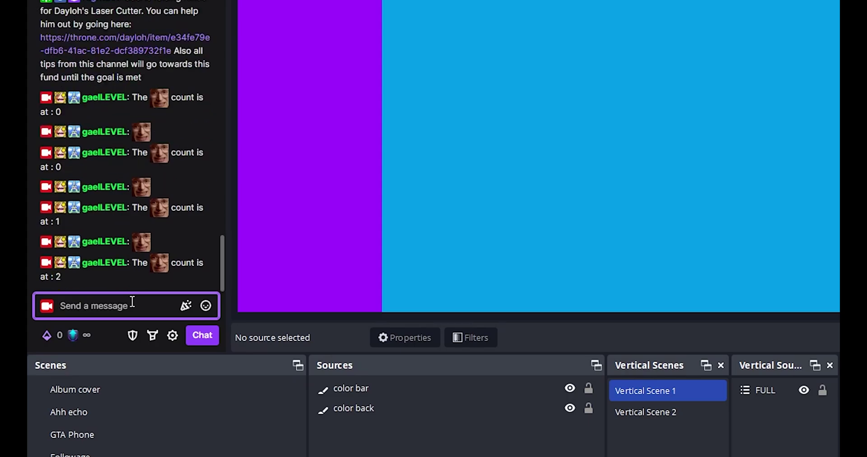
{"action": "type", "text": "heHAE"}
{"action": "key", "text": "Return"}
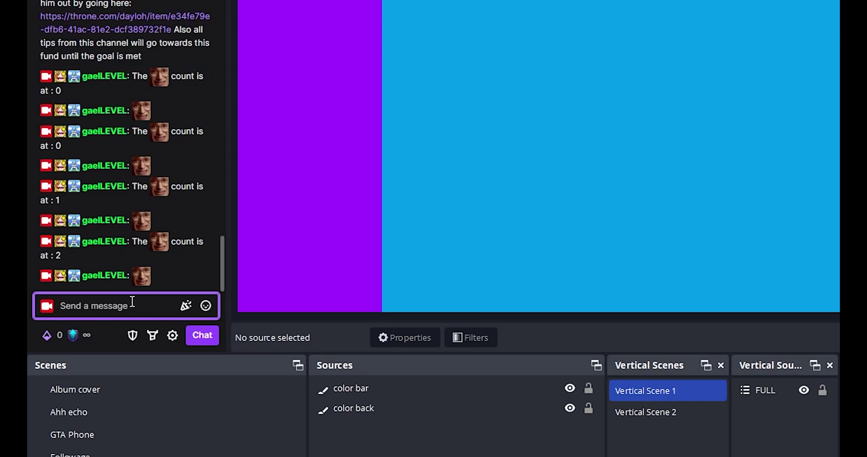
{"action": "type", "text": "heHAE"}
{"action": "key", "text": "Return"}
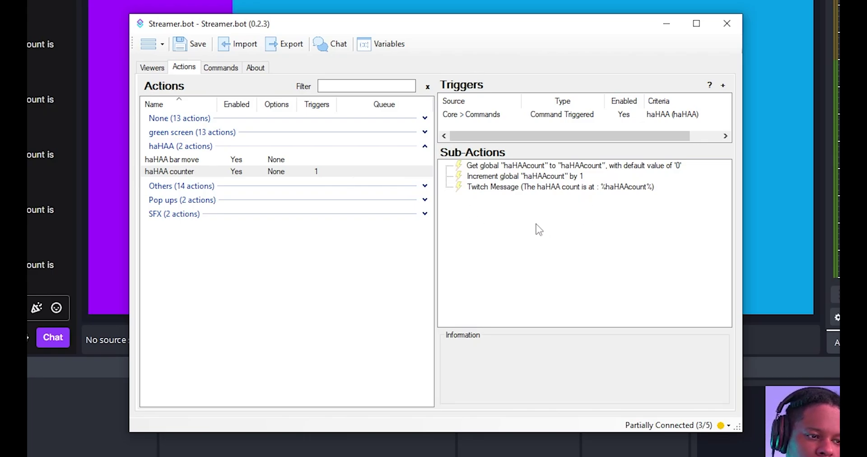
Add a Run Action sub-action that runs the haHAA bar move action.
{"action": "right_click", "coordinate": [495, 208]}
{"action": "mouse_move", "coordinate": [530, 251]}
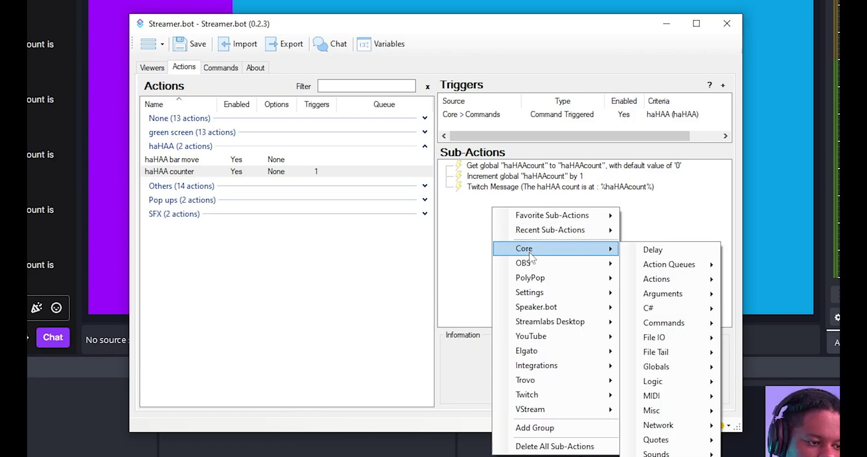
{"action": "mouse_move", "coordinate": [682, 280]}
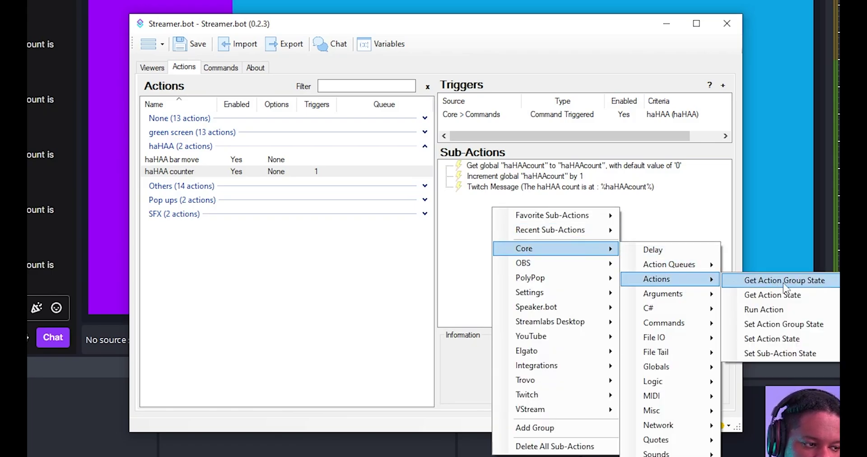
{"action": "left_click", "coordinate": [768, 310]}
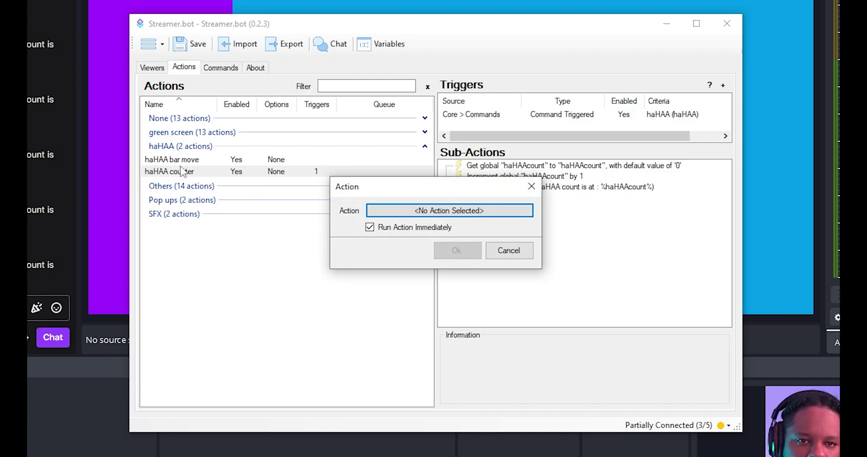
{"action": "left_click_drag", "start_coordinate": [497, 191], "coordinate": [404, 221]}
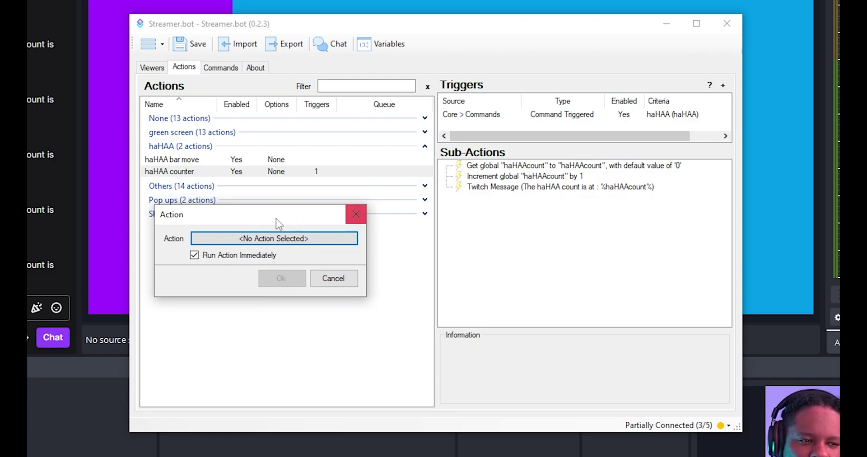
{"action": "left_click", "coordinate": [274, 238]}
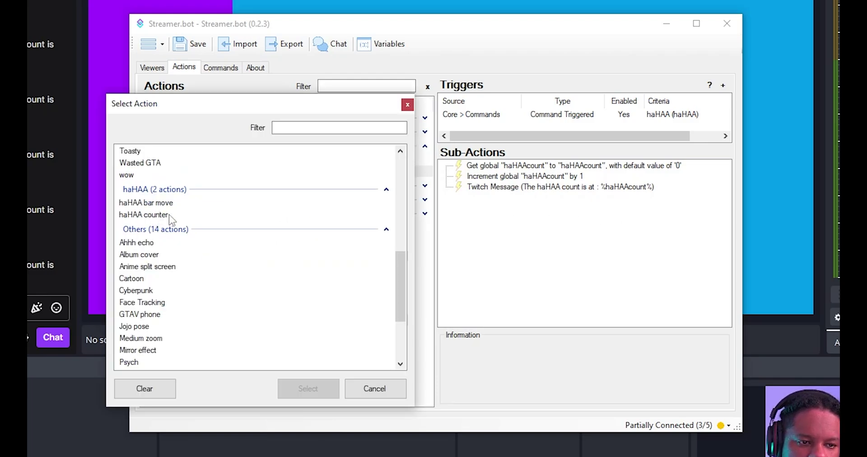
{"action": "left_click", "coordinate": [161, 205]}
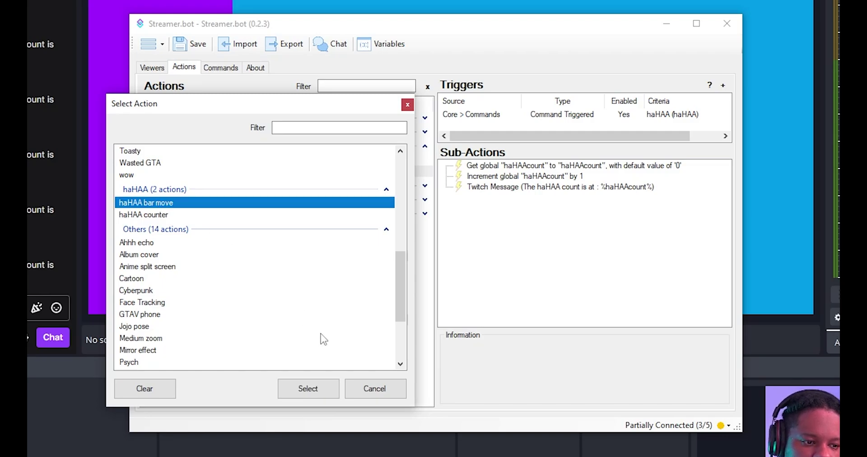
{"action": "left_click", "coordinate": [304, 389]}
{"action": "left_click", "coordinate": [268, 278]}
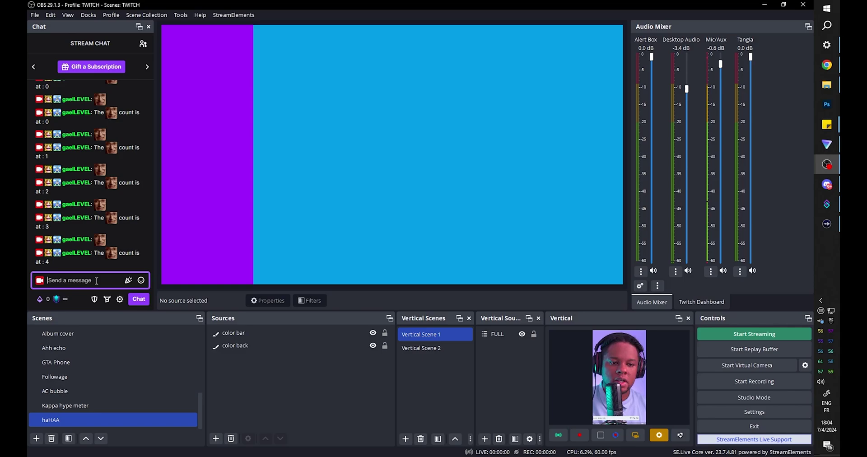
Send haHAA to chat eight times, raising the count to 16 and turning the bar yellow.
{"action": "type", "text": "haHAA"}
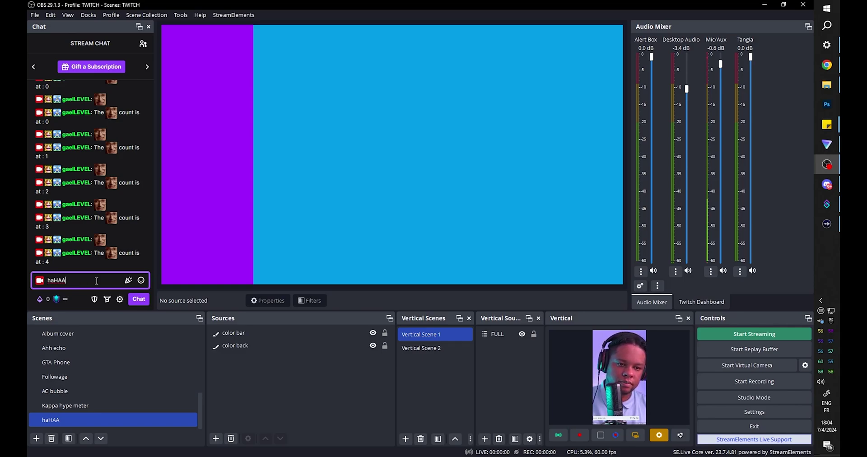
{"action": "key", "text": "Return"}
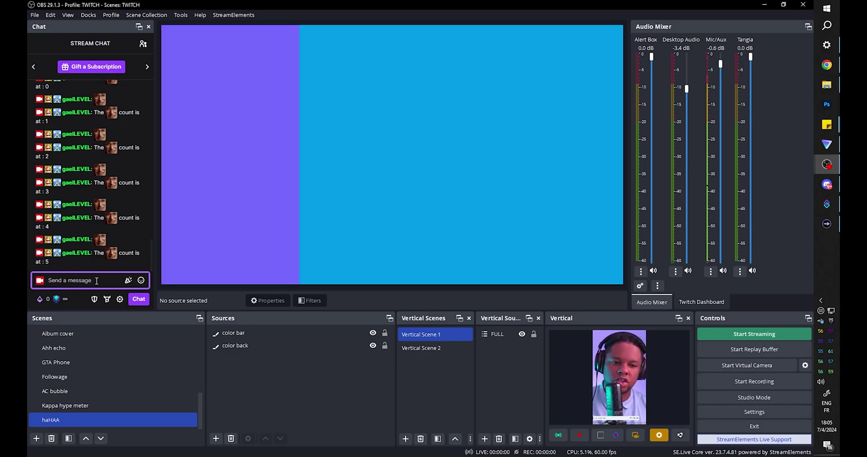
{"action": "type", "text": "haHAA"}
{"action": "key", "text": "Return"}
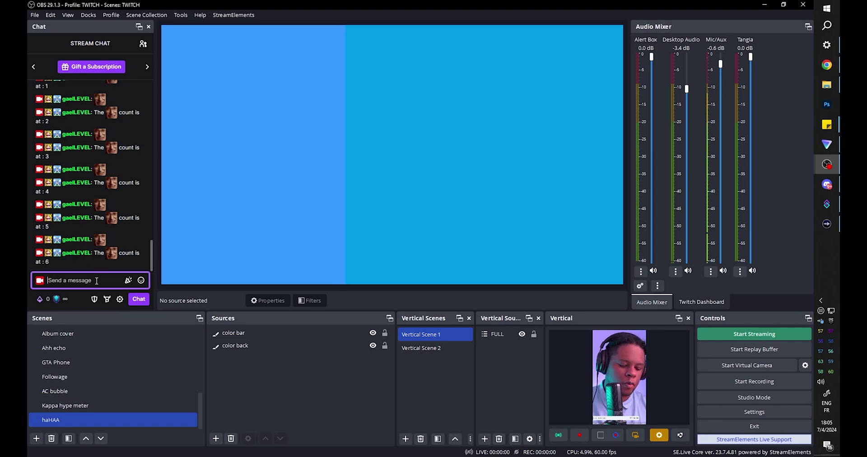
{"action": "type", "text": "haHAA"}
{"action": "key", "text": "Return"}
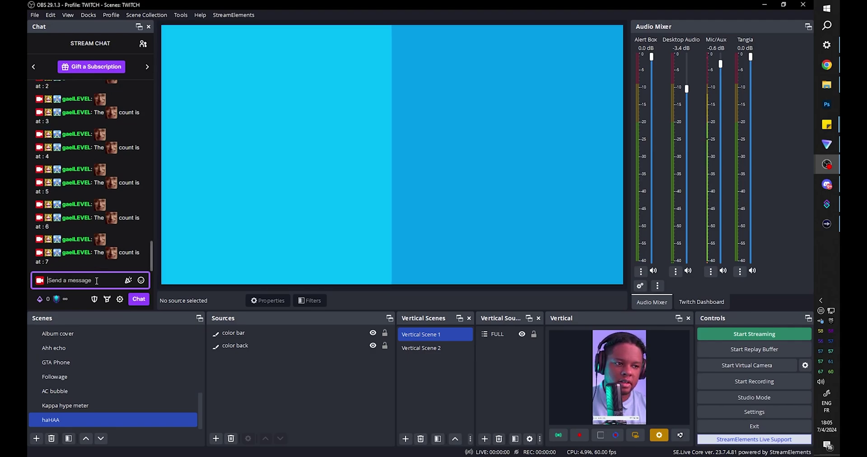
{"action": "type", "text": "haHAA"}
{"action": "key", "text": "Return"}
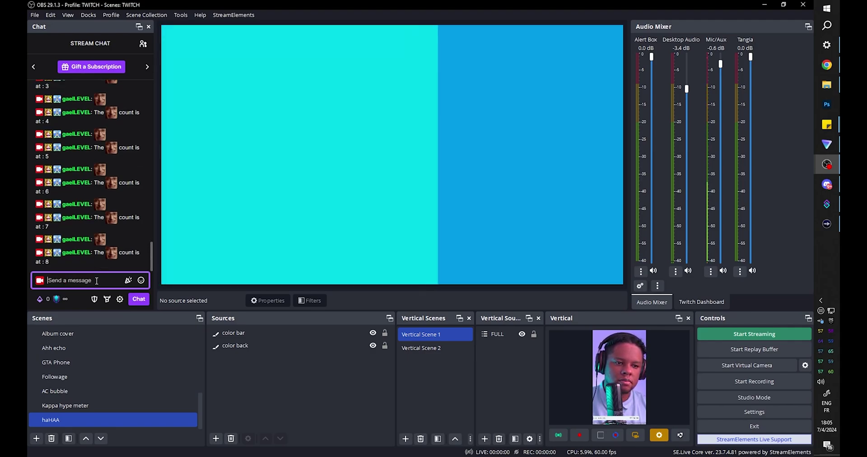
{"action": "type", "text": "haHAA"}
{"action": "key", "text": "Return"}
{"action": "type", "text": "haHAA"}
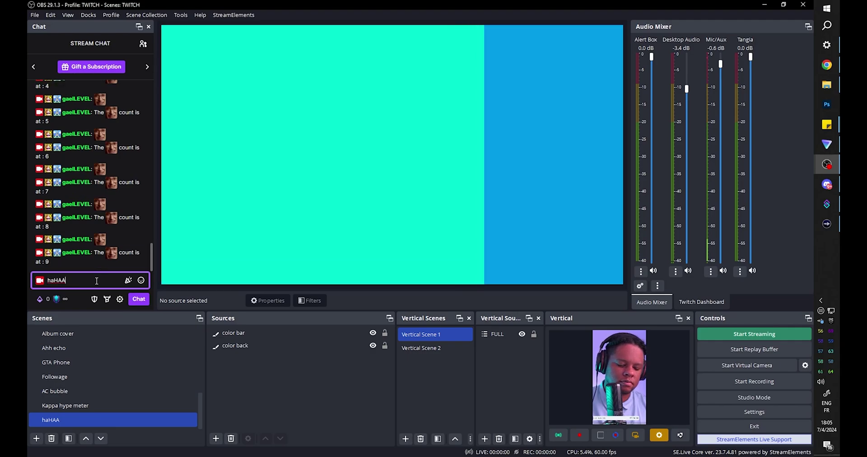
{"action": "key", "text": "Return"}
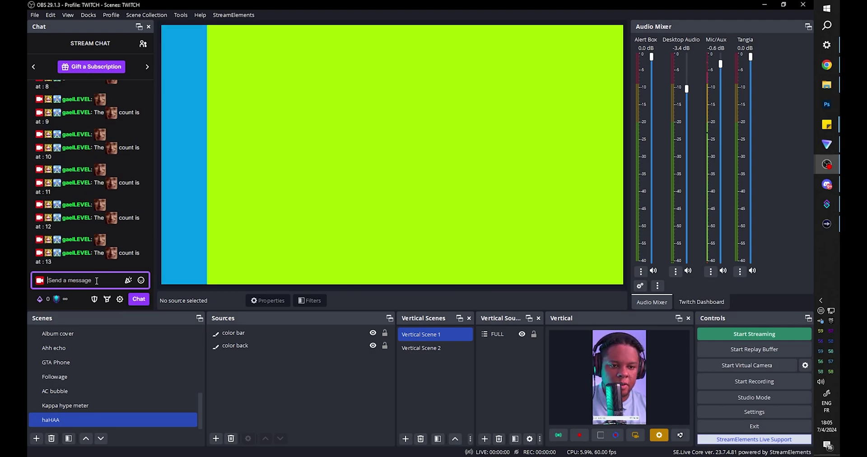
{"action": "type", "text": "haHAA"}
{"action": "key", "text": "Return"}
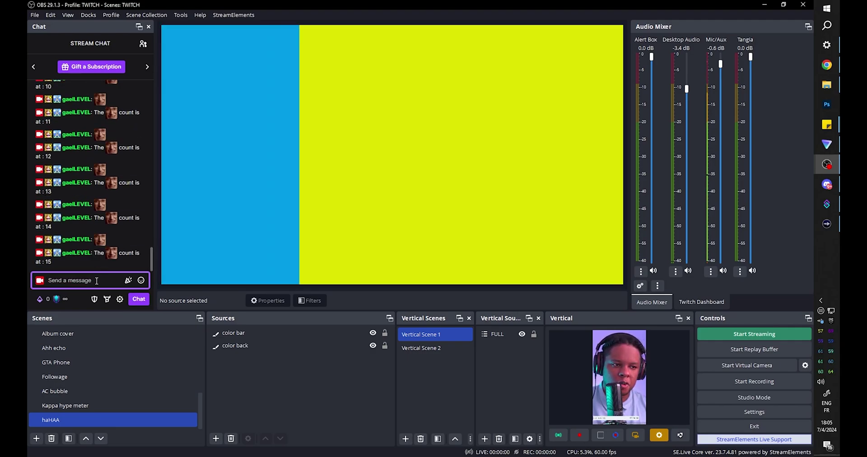
{"action": "type", "text": "haHAA"}
{"action": "key", "text": "Return"}
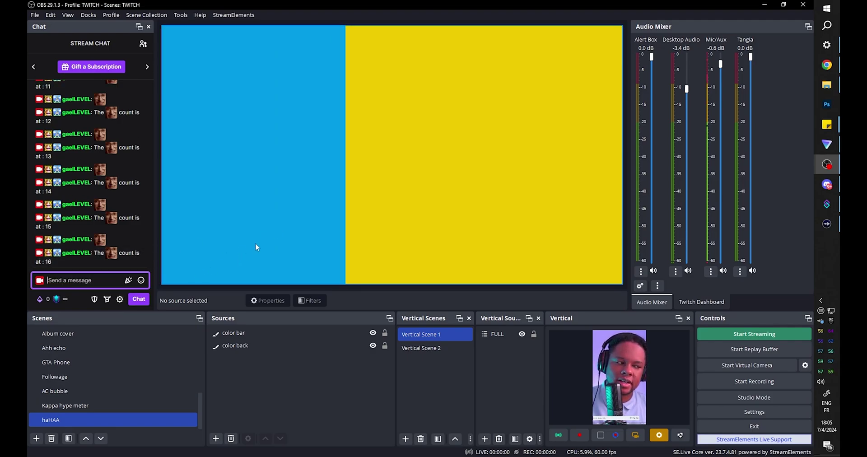
Create a new action named 'haHAA reset' in the haHAA group.
{"action": "left_click", "coordinate": [828, 204]}
{"action": "right_click", "coordinate": [253, 233]}
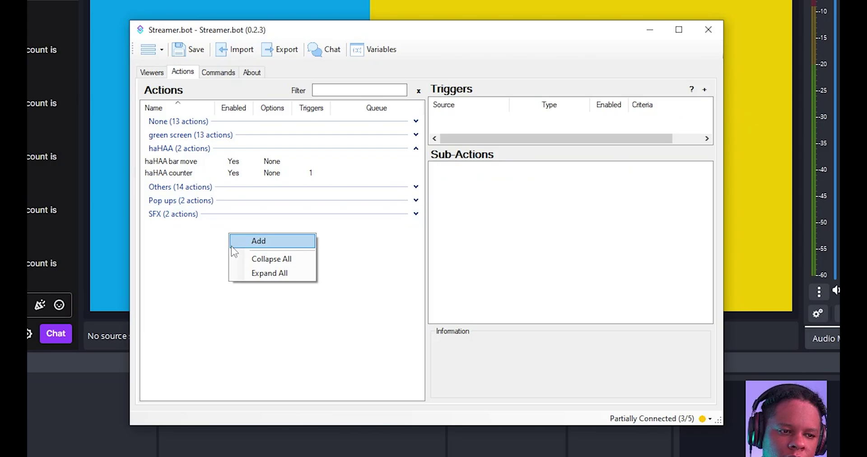
{"action": "left_click", "coordinate": [249, 243]}
{"action": "type", "text": "haHAA res"}
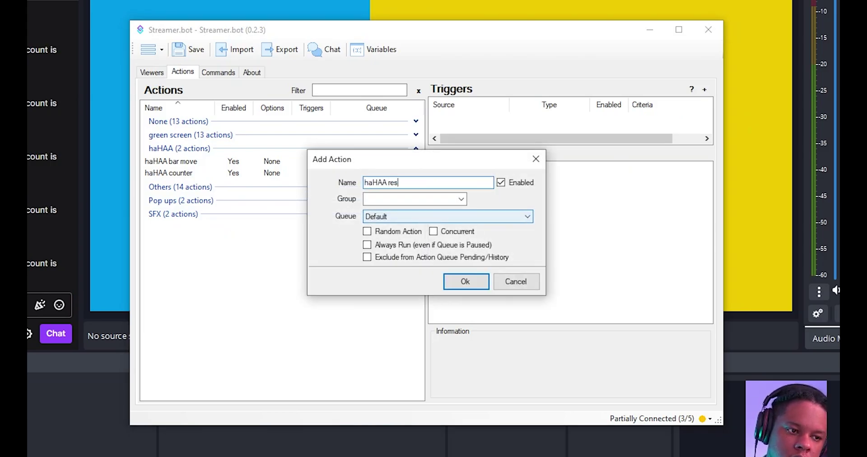
{"action": "type", "text": "et"}
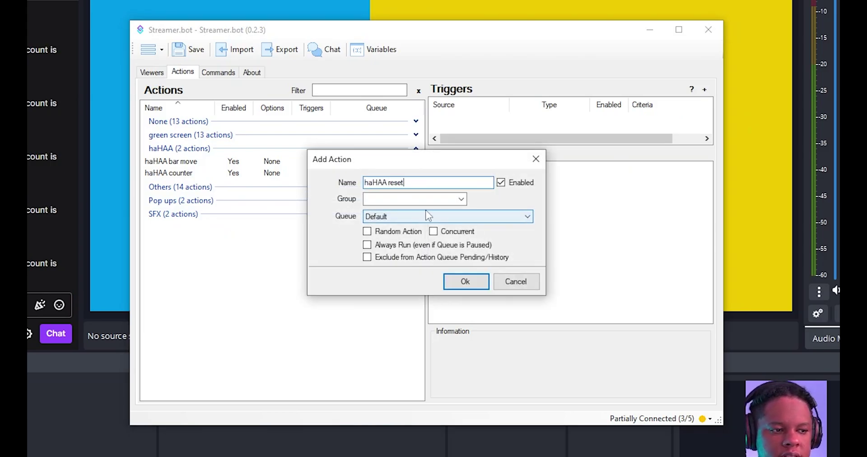
{"action": "left_click", "coordinate": [462, 201]}
{"action": "left_click", "coordinate": [375, 215]}
{"action": "left_click", "coordinate": [466, 281]}
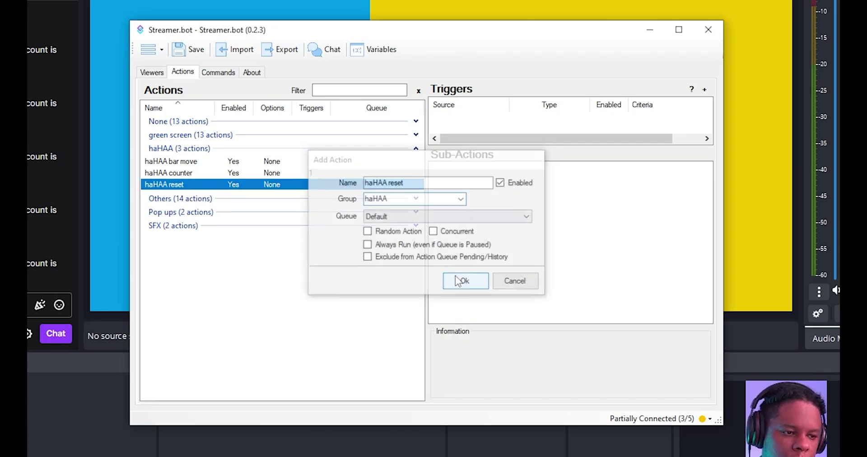
Add a scene filter state sub-action that shows the Reset position filter on haHAA.
{"action": "right_click", "coordinate": [478, 195]}
{"action": "mouse_move", "coordinate": [543, 243]}
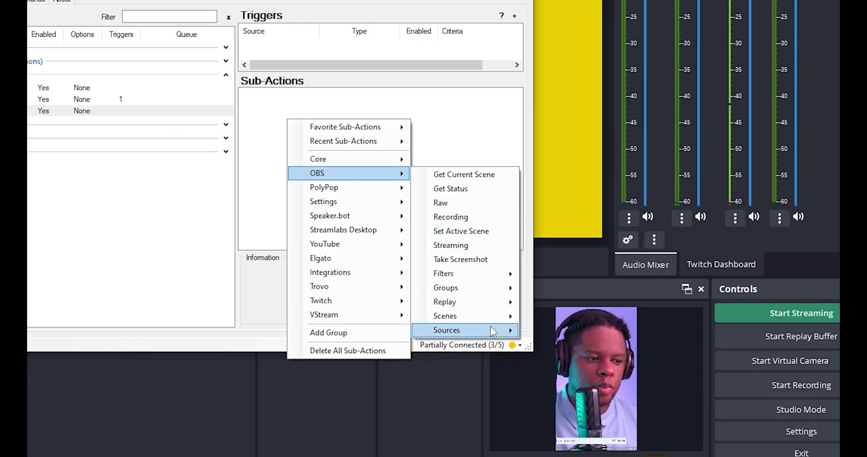
{"action": "mouse_move", "coordinate": [478, 316]}
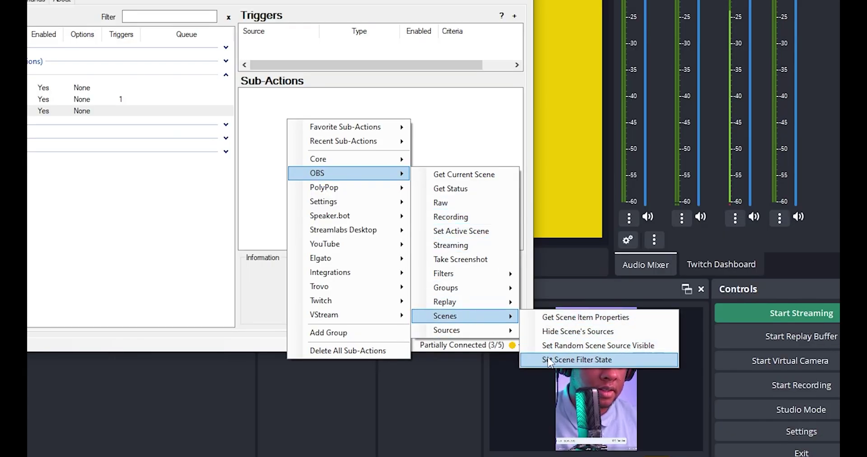
{"action": "left_click", "coordinate": [549, 360]}
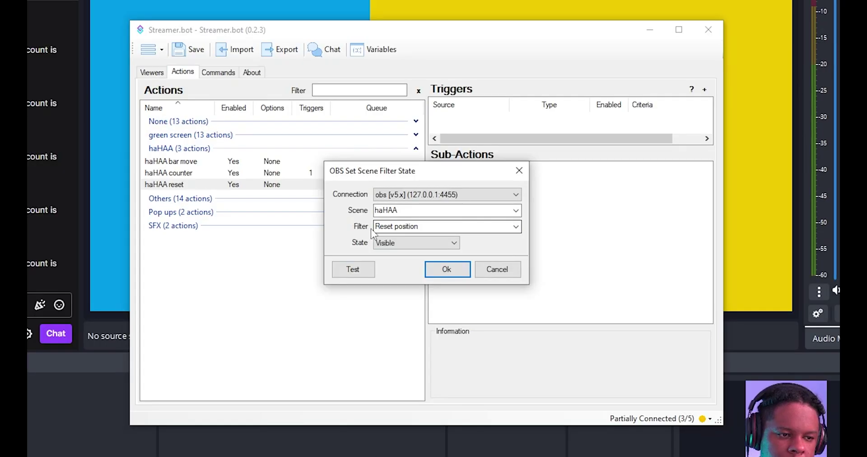
{"action": "left_click", "coordinate": [454, 271]}
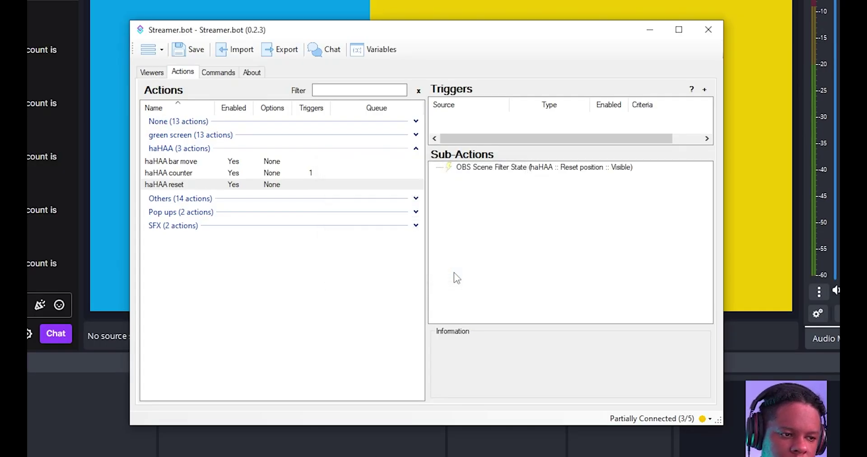
Add a source filter state sub-action making color bar's Move reset filter visible.
{"action": "right_click", "coordinate": [469, 200]}
{"action": "mouse_move", "coordinate": [508, 245]}
{"action": "mouse_move", "coordinate": [671, 402]}
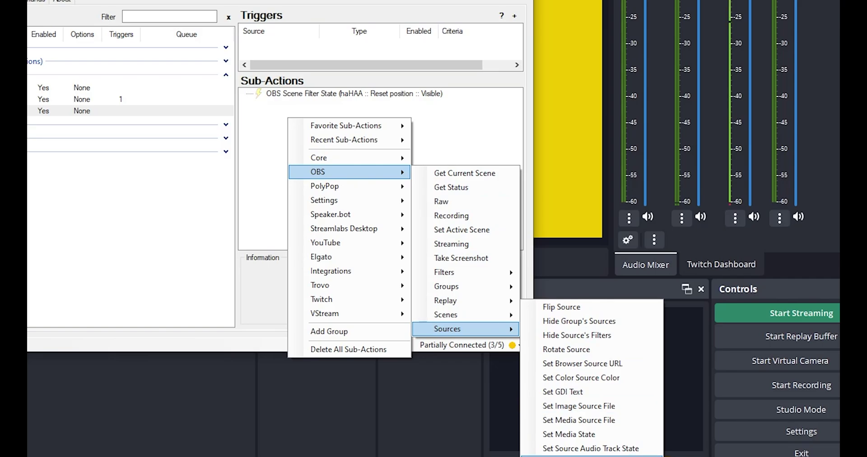
{"action": "left_click", "coordinate": [583, 455]}
{"action": "left_click", "coordinate": [516, 218]}
{"action": "left_click", "coordinate": [388, 234]}
{"action": "left_click", "coordinate": [516, 233]}
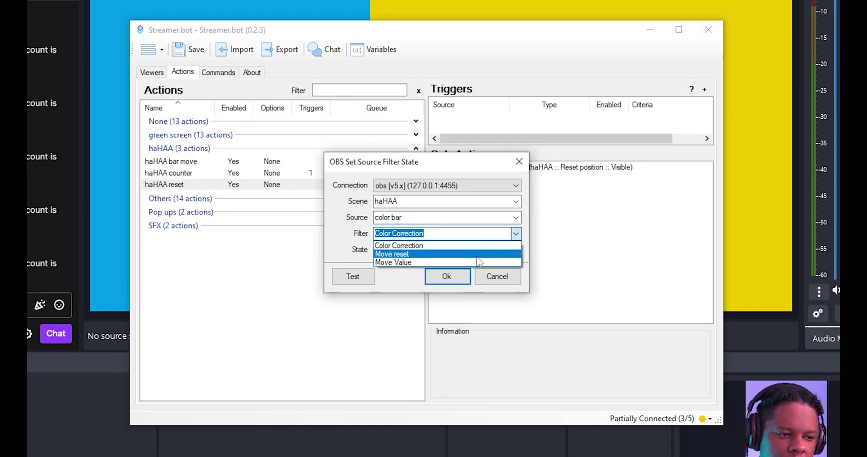
{"action": "left_click", "coordinate": [433, 253]}
{"action": "left_click", "coordinate": [452, 276]}
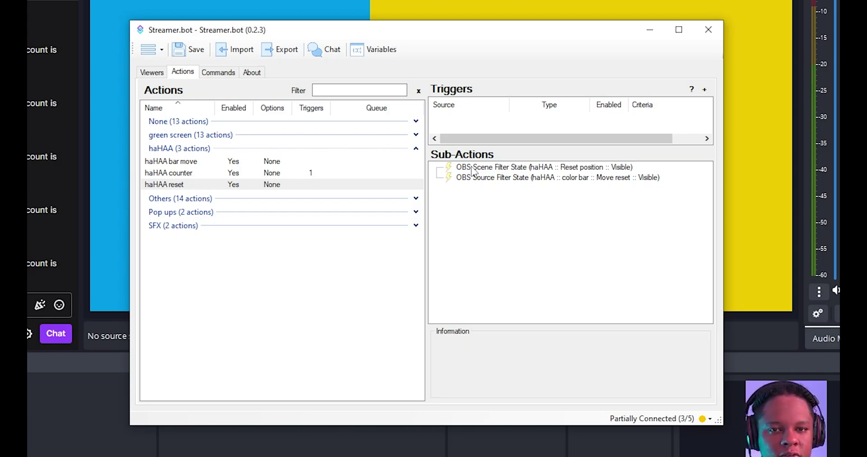
Trigger haHAA reset from a new !reset chat command with Deny grant type.
{"action": "right_click", "coordinate": [514, 123]}
{"action": "mouse_move", "coordinate": [601, 213]}
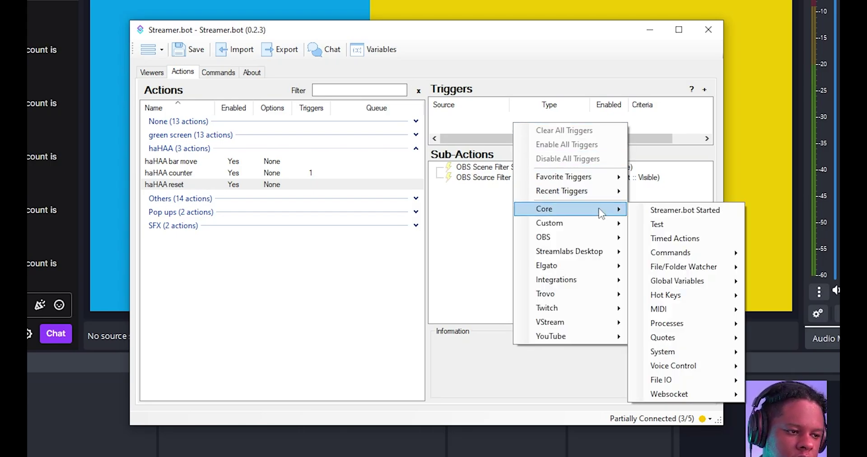
{"action": "mouse_move", "coordinate": [685, 250]}
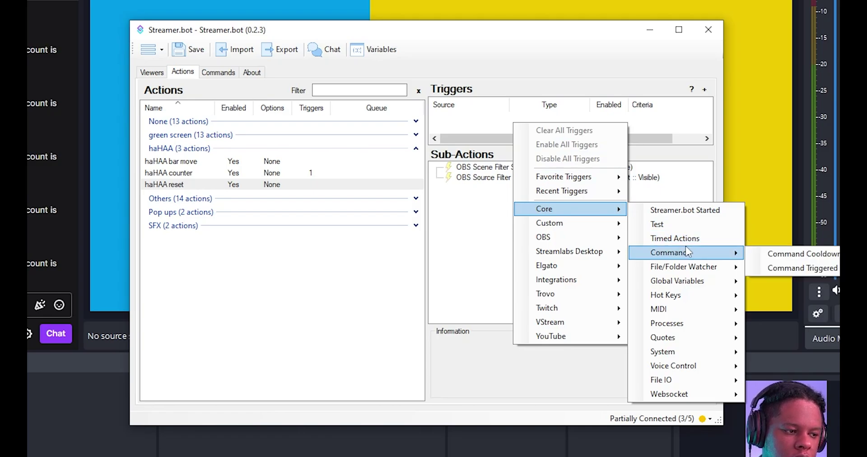
{"action": "left_click", "coordinate": [786, 270]}
{"action": "left_click", "coordinate": [368, 246]}
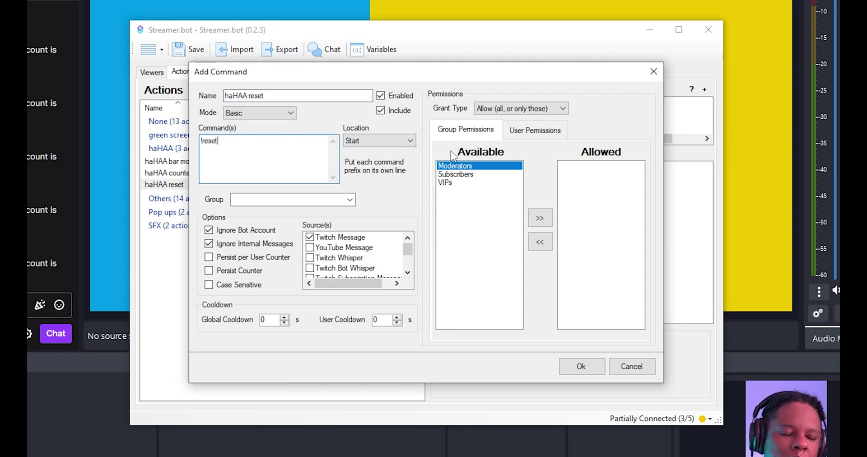
{"action": "left_click", "coordinate": [524, 109]}
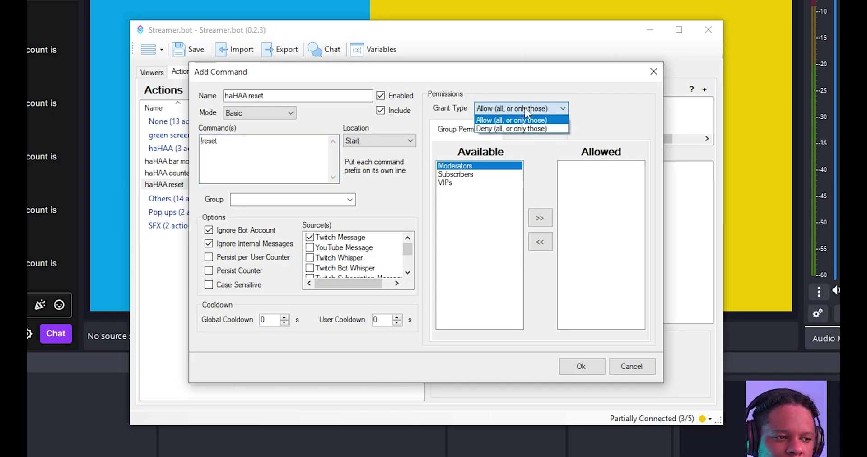
{"action": "left_click", "coordinate": [505, 129]}
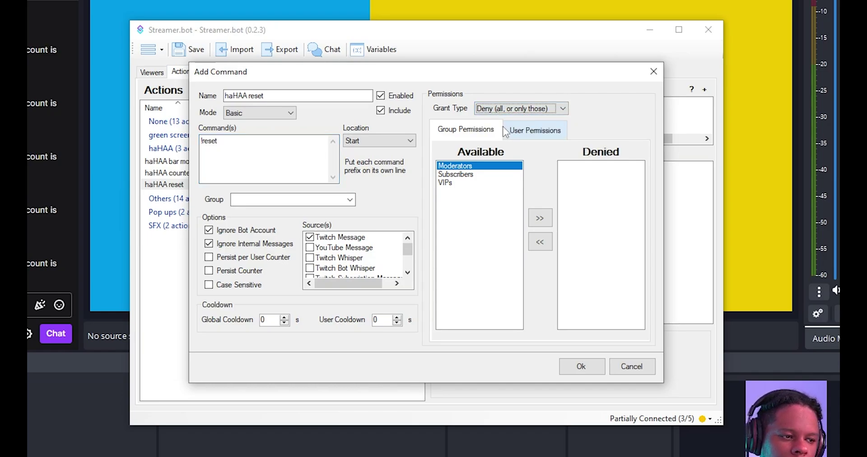
{"action": "left_click", "coordinate": [581, 366]}
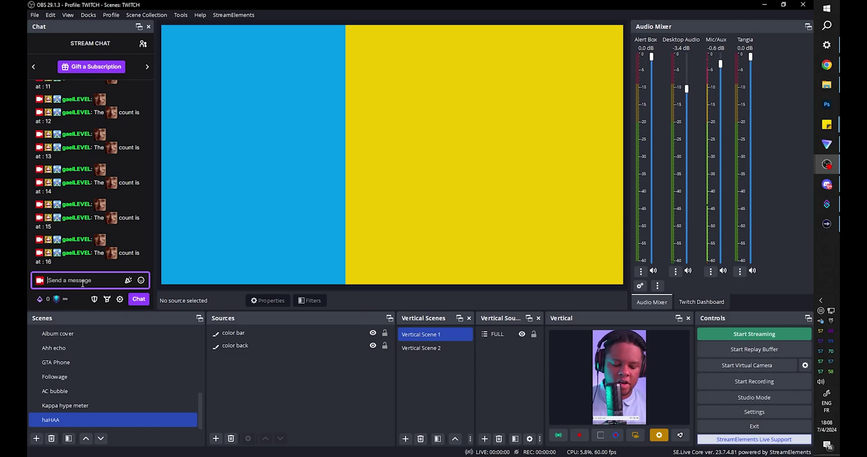
Send !reset in the OBS chat to clear the bar, then return to Streamer.bot.
{"action": "type", "text": "!reset"}
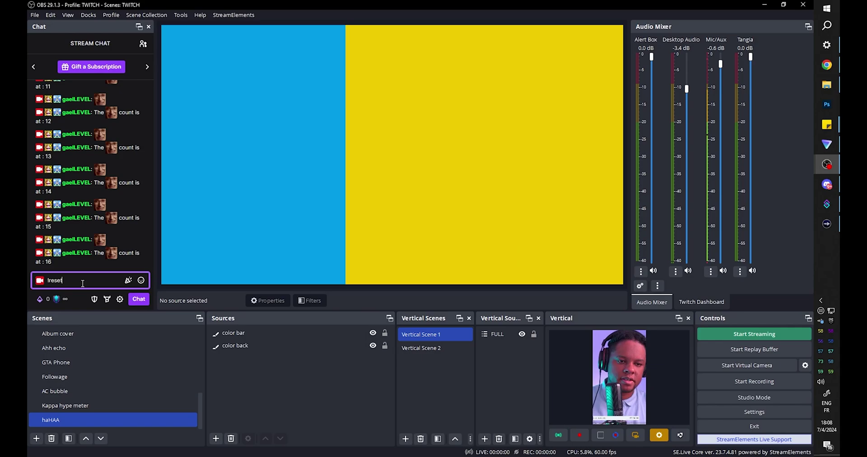
{"action": "key", "text": "Return"}
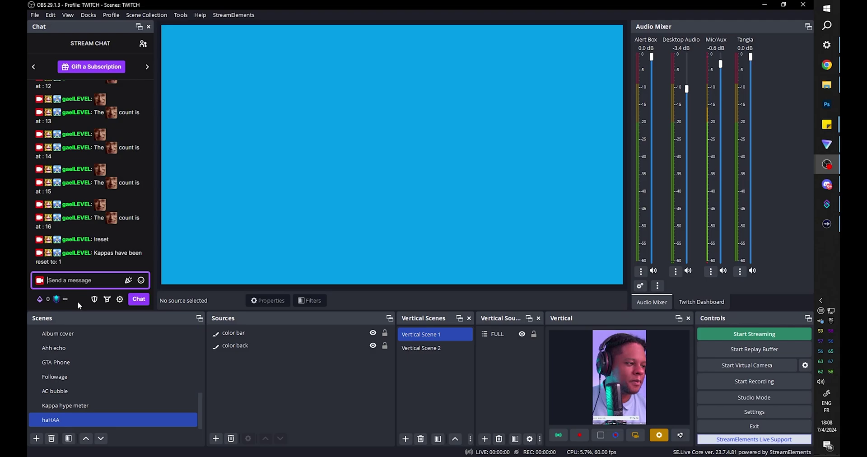
{"action": "left_click", "coordinate": [827, 205]}
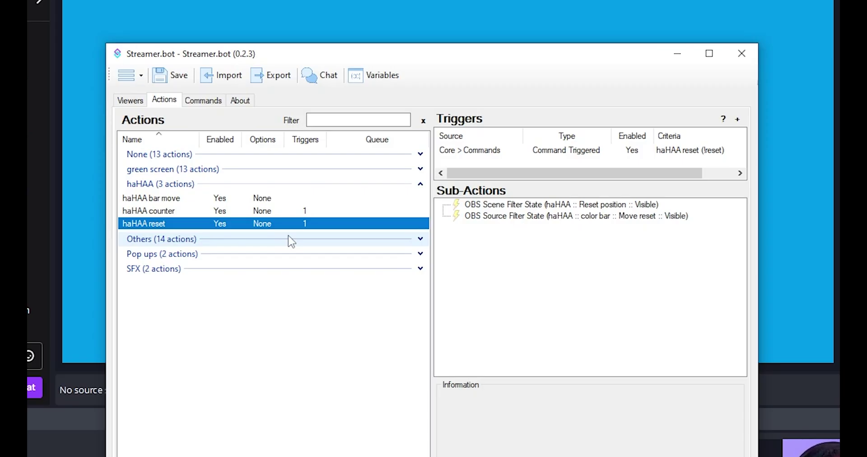
Add an If/Else sub-action on haHAAcounter to the haHAA counter action.
{"action": "key", "text": "Up"}
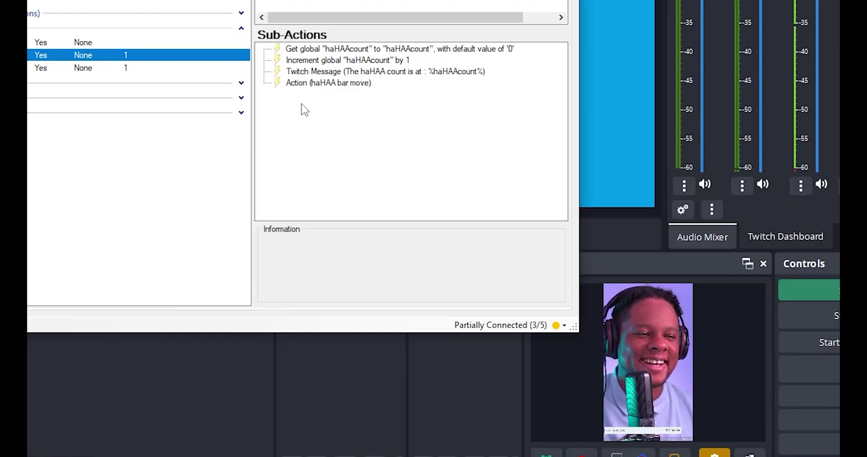
{"action": "right_click", "coordinate": [480, 253]}
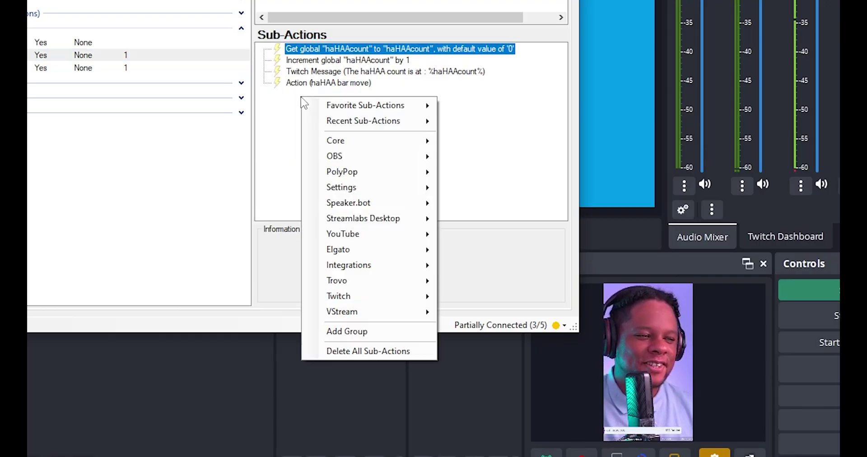
{"action": "mouse_move", "coordinate": [322, 144]}
{"action": "mouse_move", "coordinate": [513, 282]}
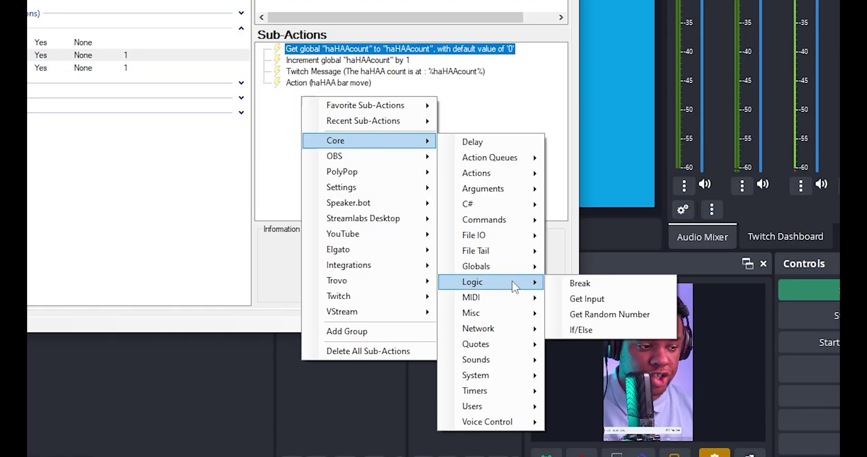
{"action": "left_click", "coordinate": [606, 334]}
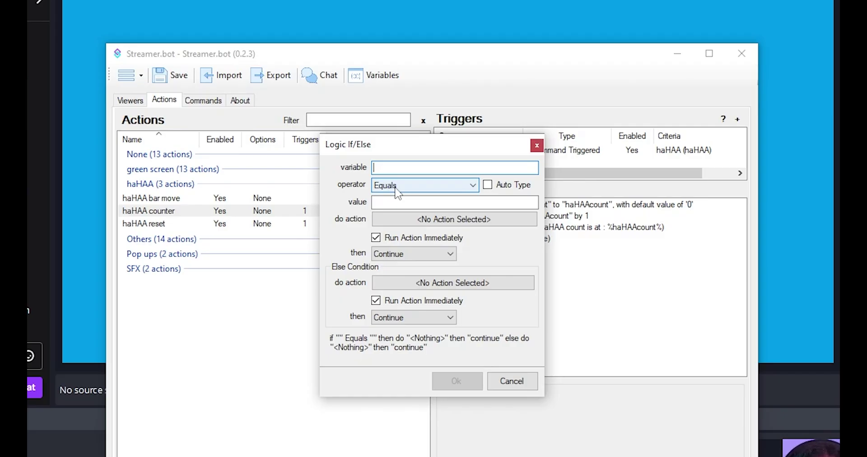
{"action": "type", "text": "haHAA"}
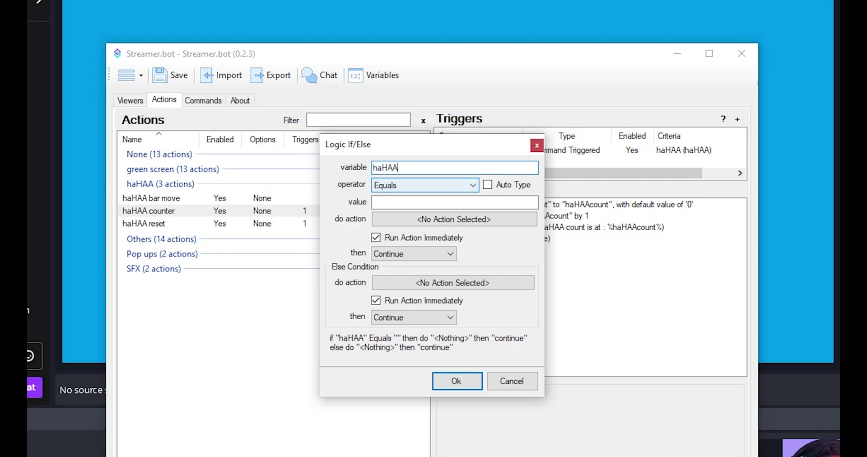
{"action": "type", "text": "counter"}
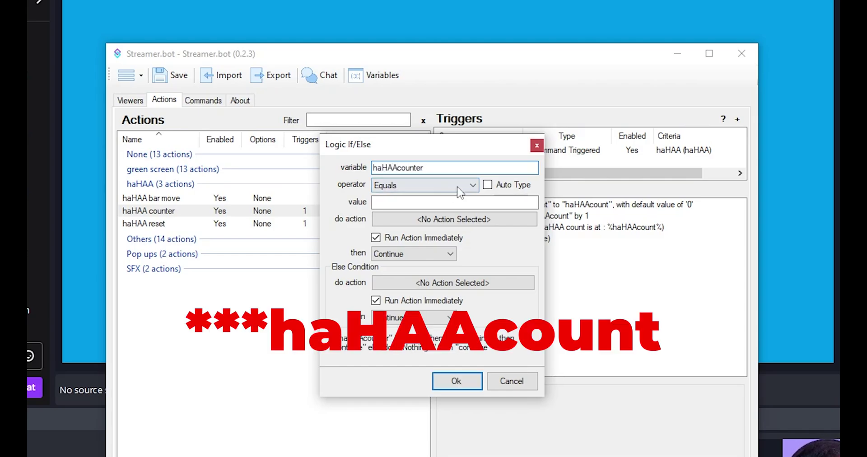
Make the check Greater Than 9 with Break, and move it to second place.
{"action": "left_click", "coordinate": [462, 191]}
{"action": "left_click", "coordinate": [447, 242]}
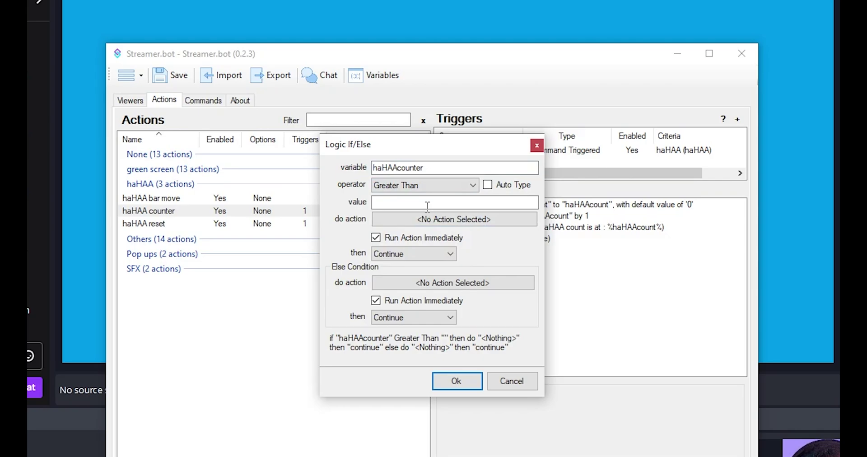
{"action": "left_click", "coordinate": [420, 202]}
{"action": "type", "text": "9"}
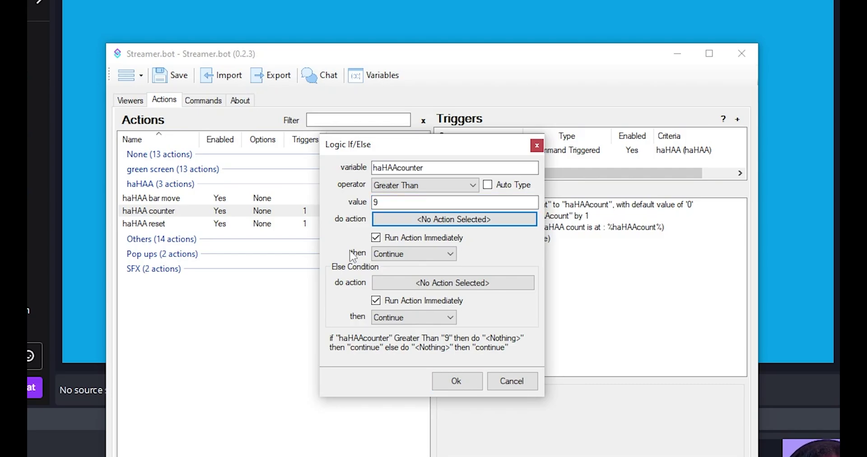
{"action": "left_click", "coordinate": [400, 254]}
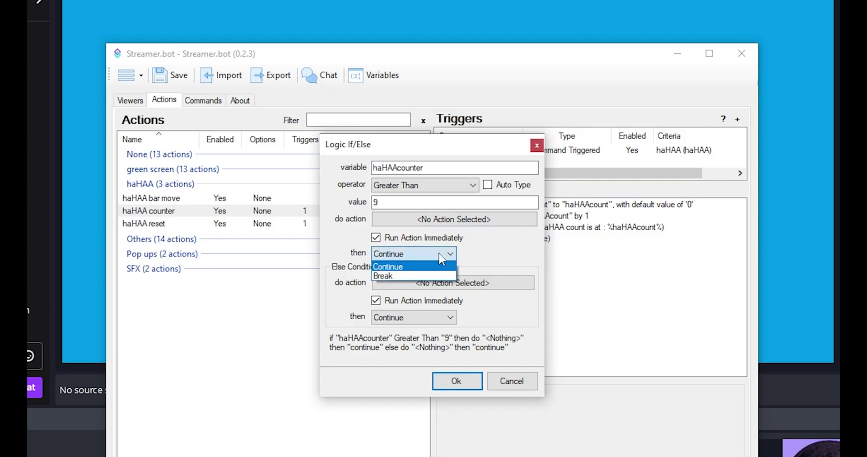
{"action": "left_click", "coordinate": [404, 274]}
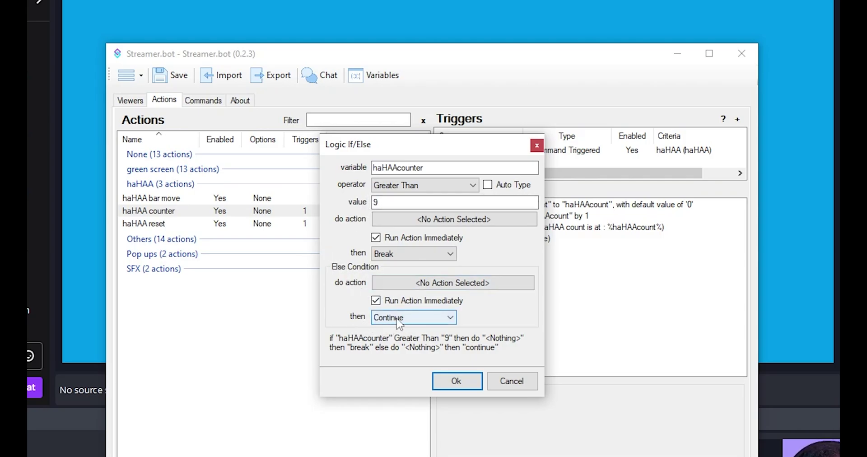
{"action": "left_click", "coordinate": [464, 384]}
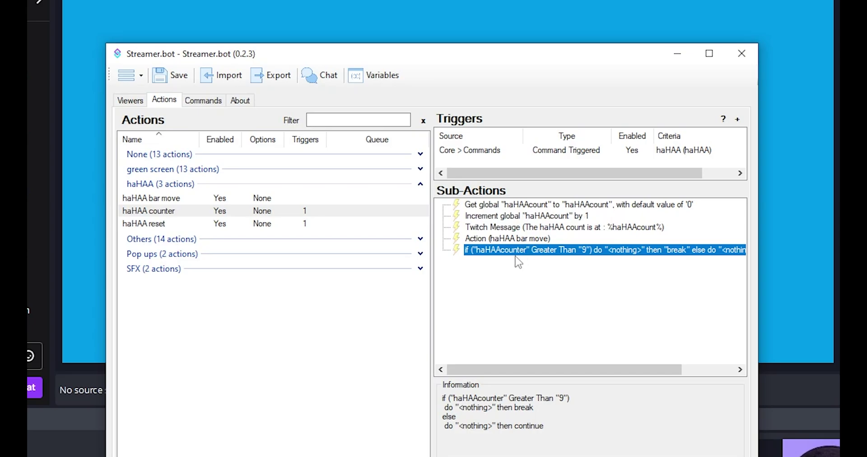
{"action": "left_click_drag", "start_coordinate": [534, 253], "coordinate": [538, 214]}
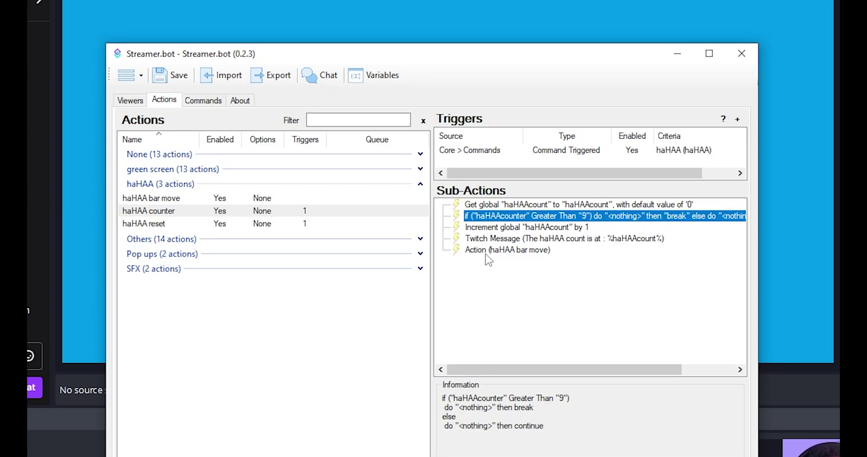
{"action": "key", "text": "alt+Tab"}
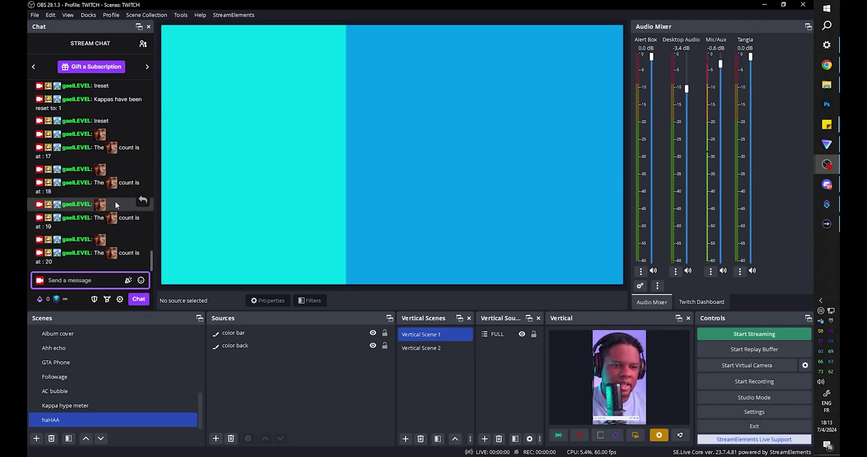
Bring Streamer.bot back and select the haHAA reset action.
{"action": "left_click", "coordinate": [827, 204]}
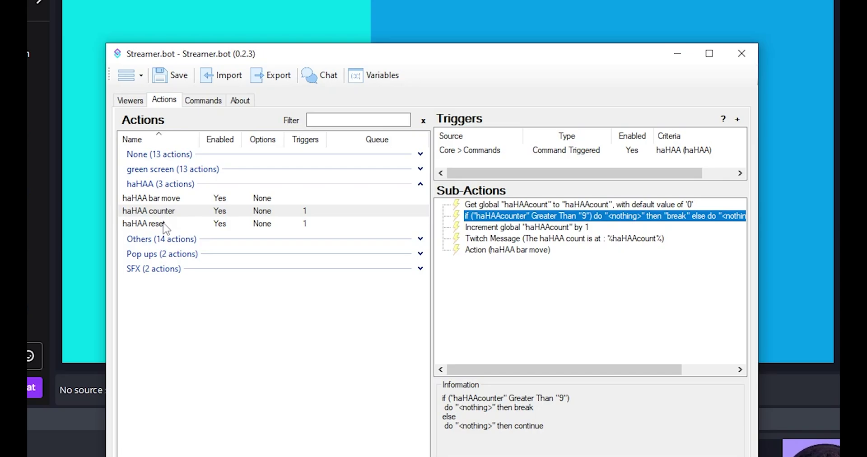
{"action": "left_click", "coordinate": [165, 224]}
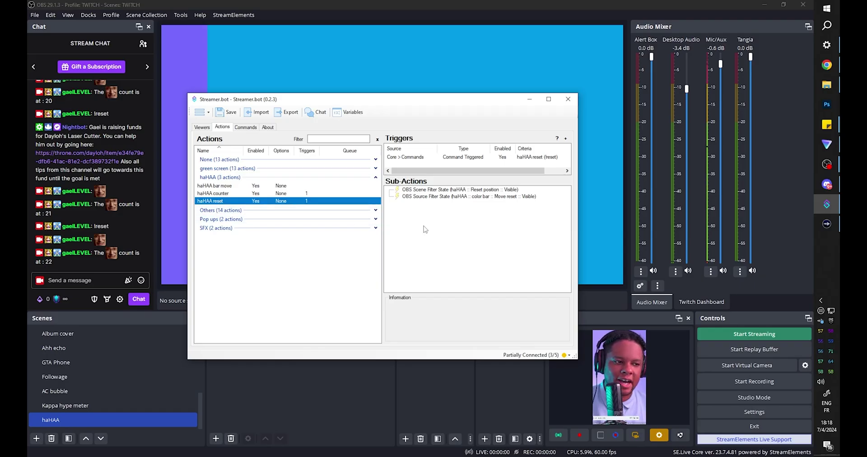
Add a Get global haHAAcount sub-action and move it to the top.
{"action": "right_click", "coordinate": [406, 211]}
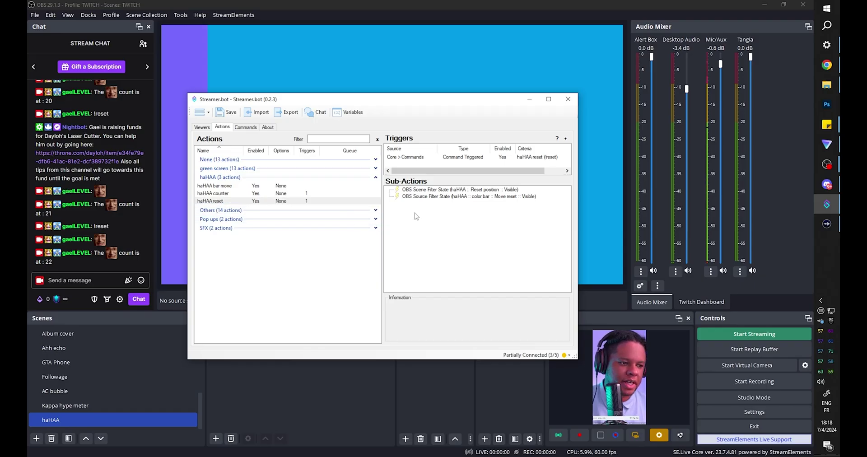
{"action": "mouse_move", "coordinate": [463, 238]}
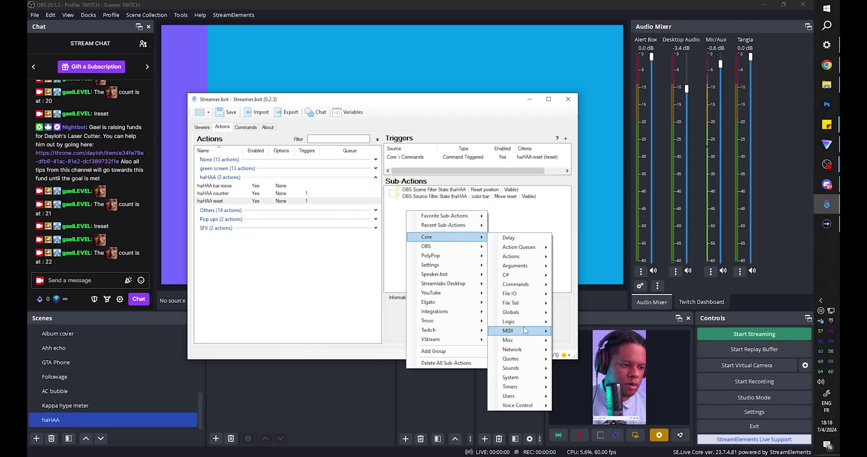
{"action": "mouse_move", "coordinate": [519, 312]}
{"action": "left_click", "coordinate": [584, 332]}
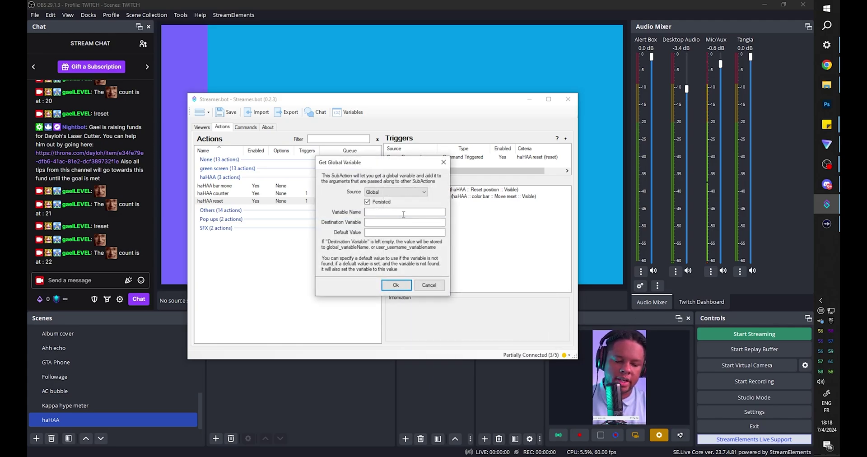
{"action": "type", "text": "haHAAcount"}
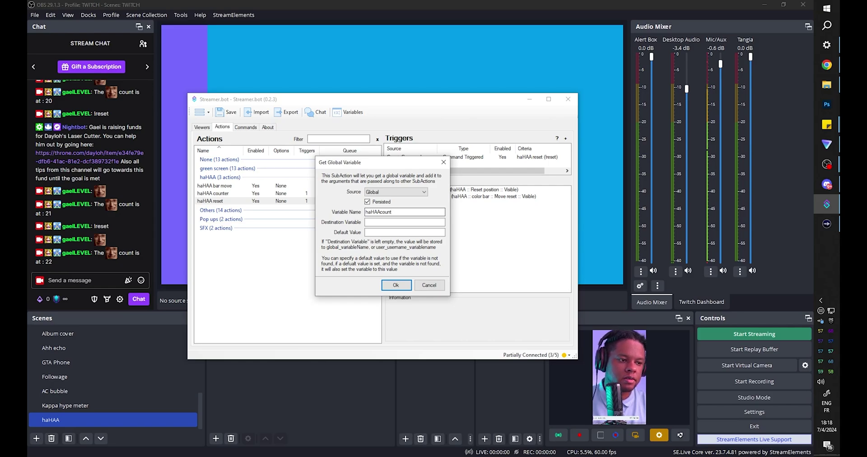
{"action": "key", "text": "Tab"}
{"action": "type", "text": "haHAAcount"}
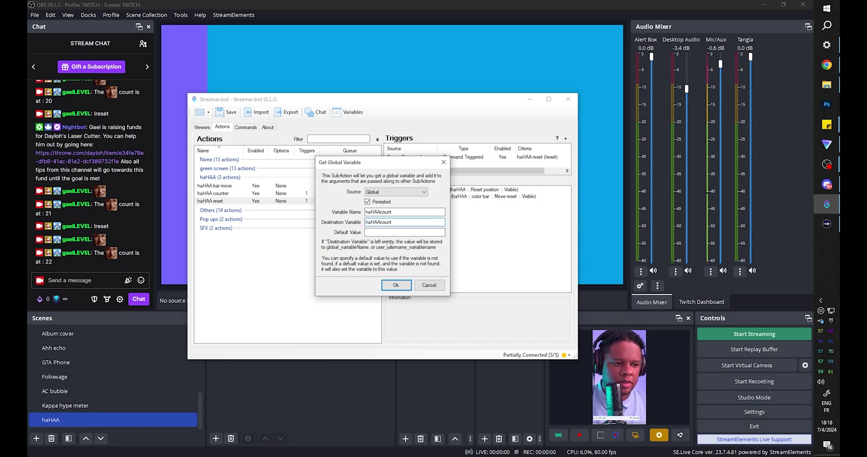
{"action": "left_click", "coordinate": [396, 285]}
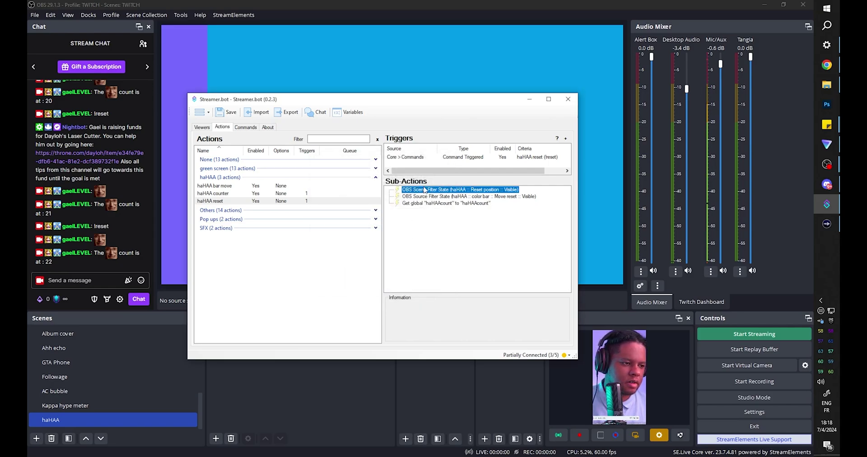
{"action": "left_click_drag", "start_coordinate": [434, 203], "coordinate": [429, 188]}
Add a Set global haHAAcount to value 0 sub-action in second place.
{"action": "right_click", "coordinate": [423, 218]}
{"action": "mouse_move", "coordinate": [497, 245]}
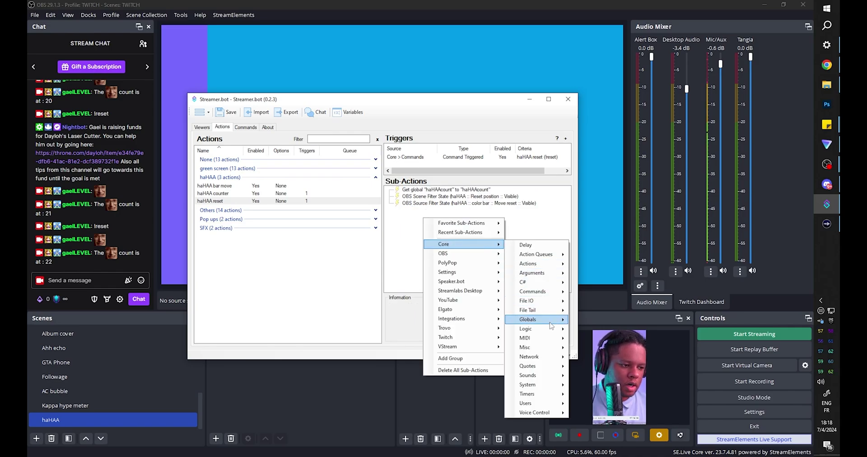
{"action": "mouse_move", "coordinate": [533, 319]}
{"action": "left_click", "coordinate": [591, 348]}
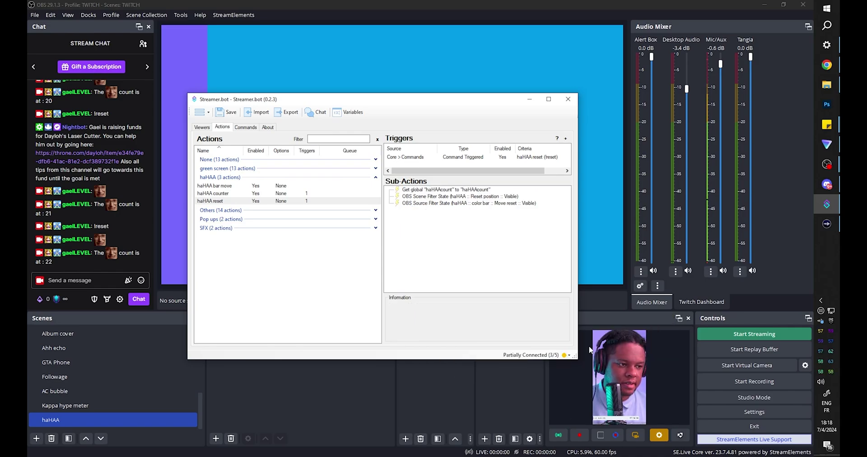
{"action": "type", "text": "haHAAcount"}
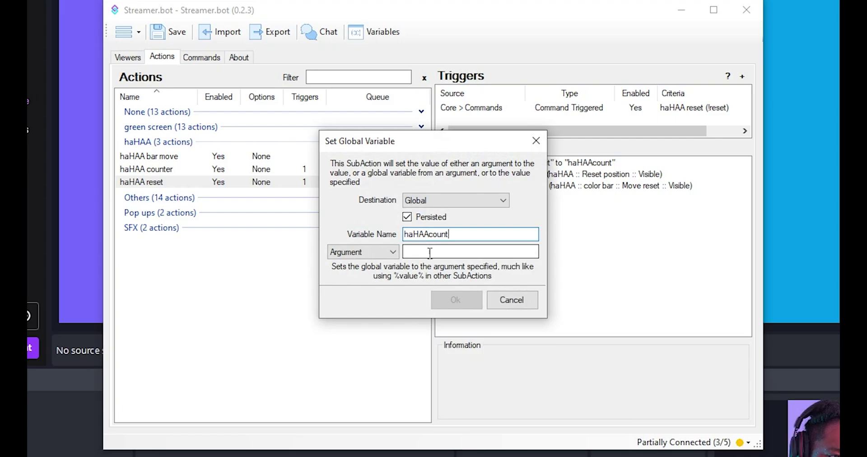
{"action": "left_click", "coordinate": [388, 252]}
{"action": "left_click", "coordinate": [382, 272]}
{"action": "left_click", "coordinate": [434, 251]}
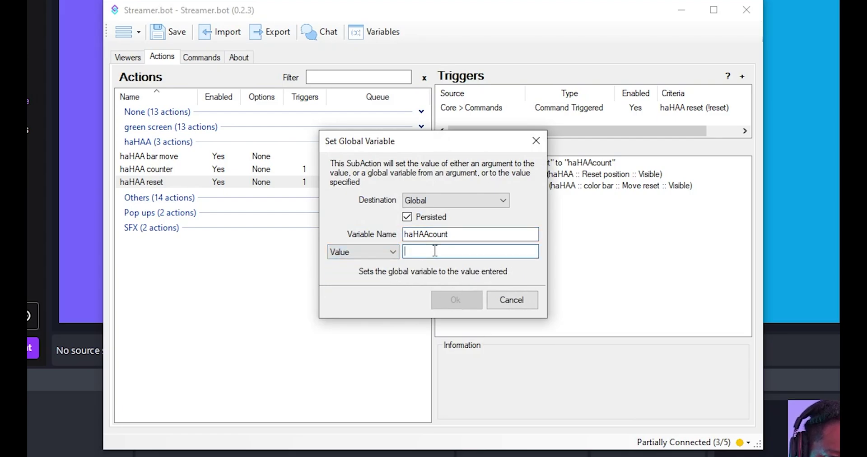
{"action": "type", "text": "0"}
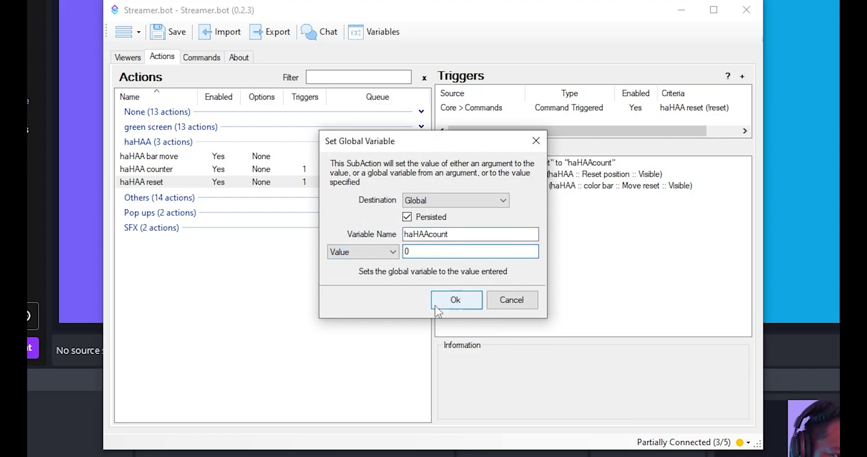
{"action": "left_click", "coordinate": [453, 300]}
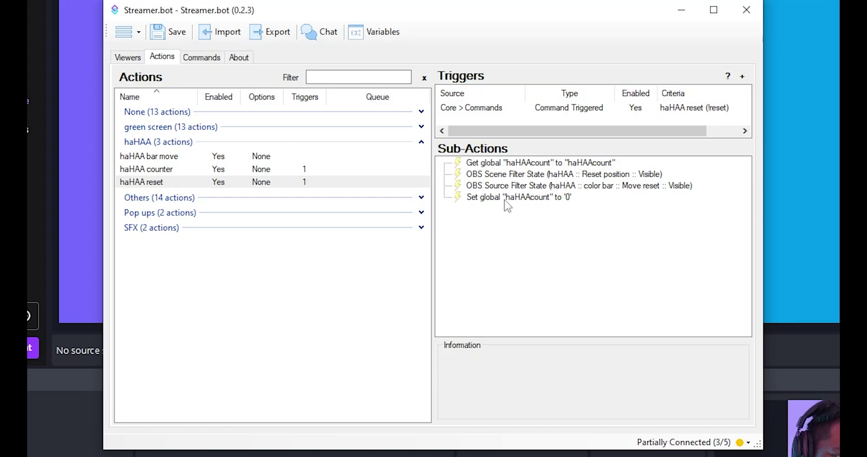
{"action": "left_click_drag", "start_coordinate": [508, 197], "coordinate": [510, 181]}
{"action": "left_click", "coordinate": [499, 233]}
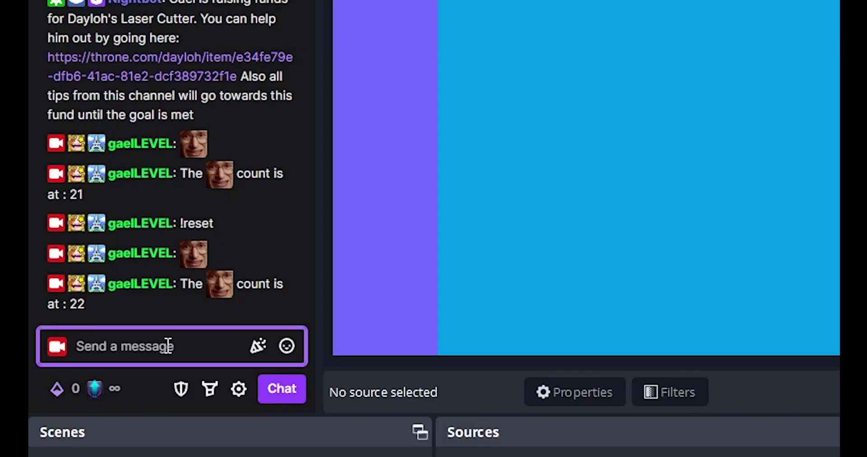
{"action": "type", "text": "!reset"}
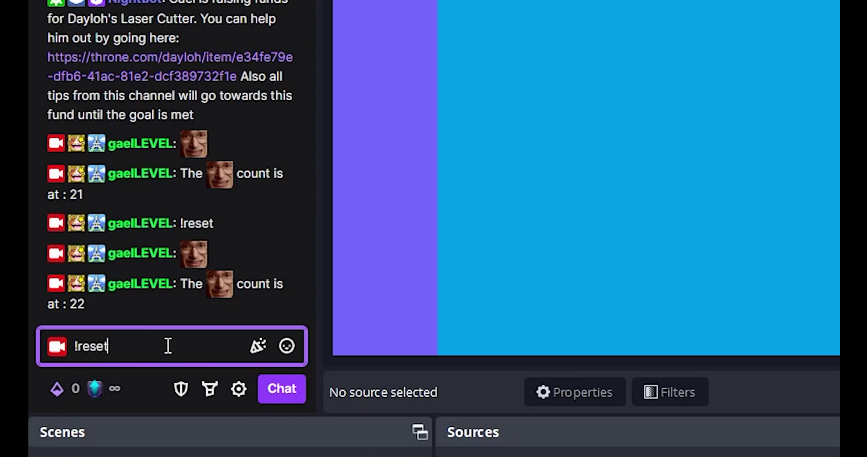
Send !reset in the OBS chat, then send haHAA twice to test the counter.
{"action": "key", "text": "Return"}
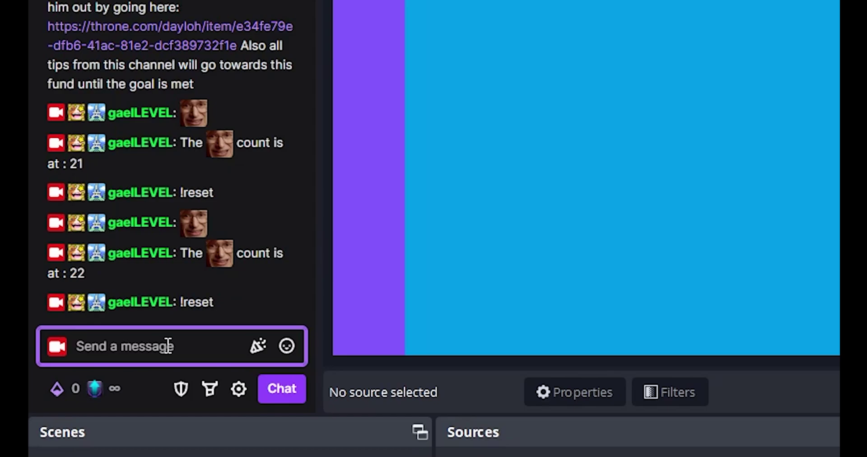
{"action": "type", "text": "ha"}
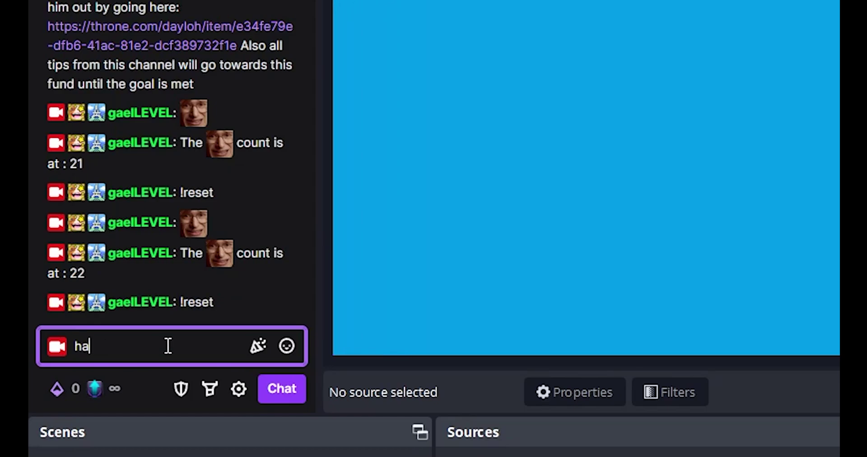
{"action": "type", "text": "HAA"}
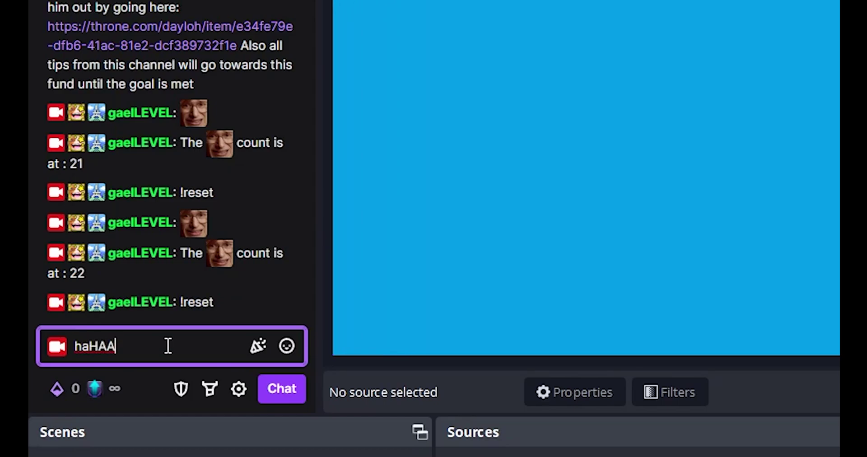
{"action": "key", "text": "Return"}
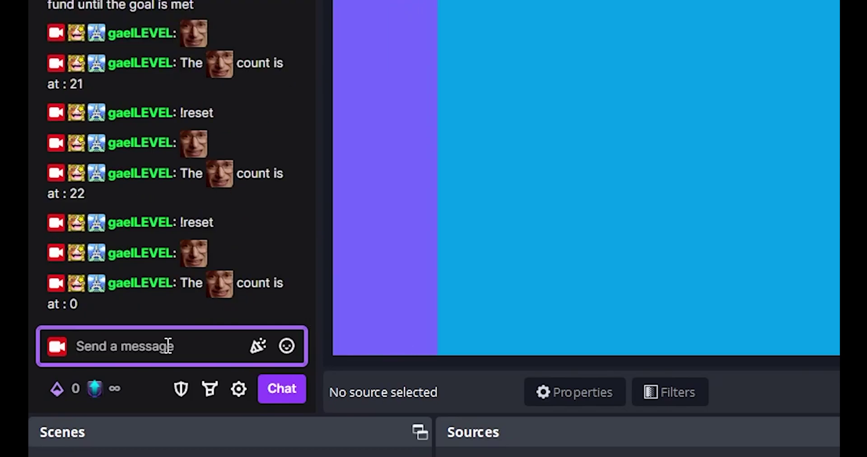
{"action": "key", "text": "Up"}
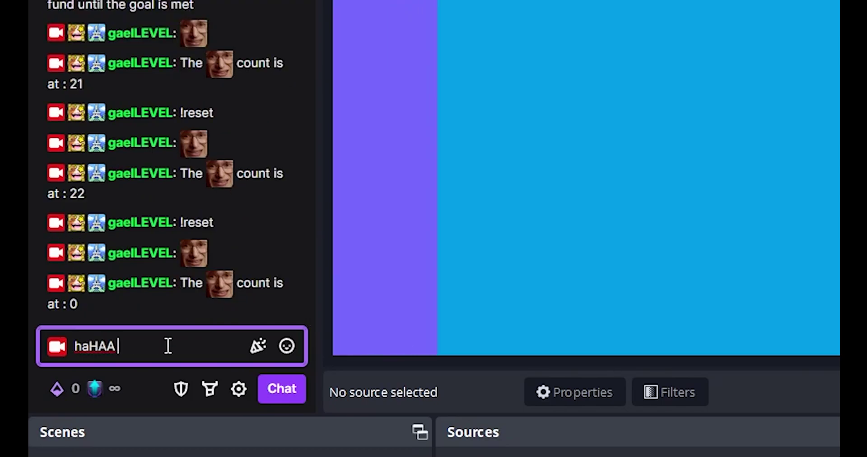
{"action": "key", "text": "Return"}
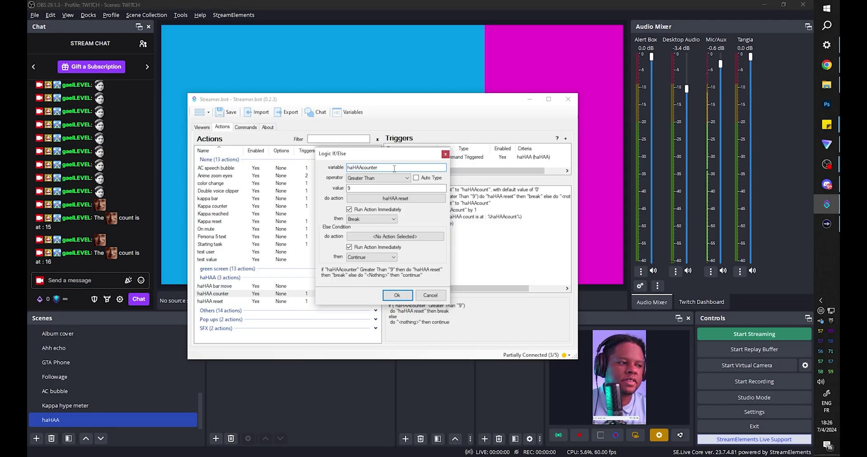
Correct the If/Else variable to haHAAcount with no action to run, and confirm.
{"action": "key", "text": "BackSpace"}
{"action": "key", "text": "BackSpace"}
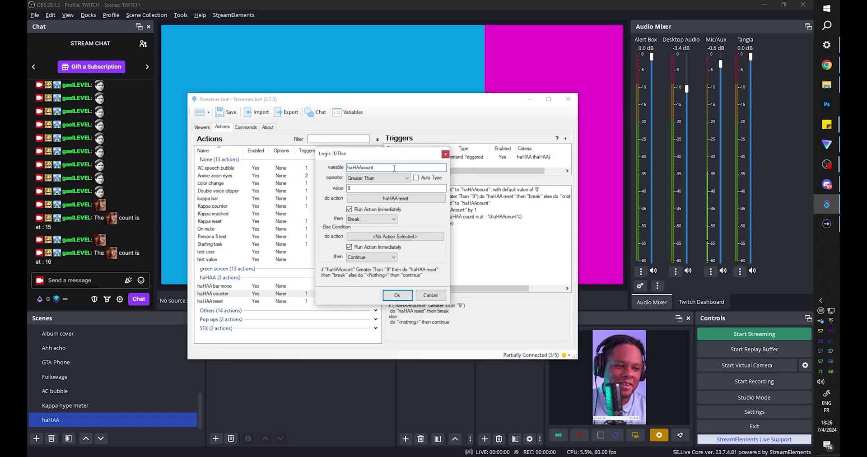
{"action": "left_click", "coordinate": [395, 198]}
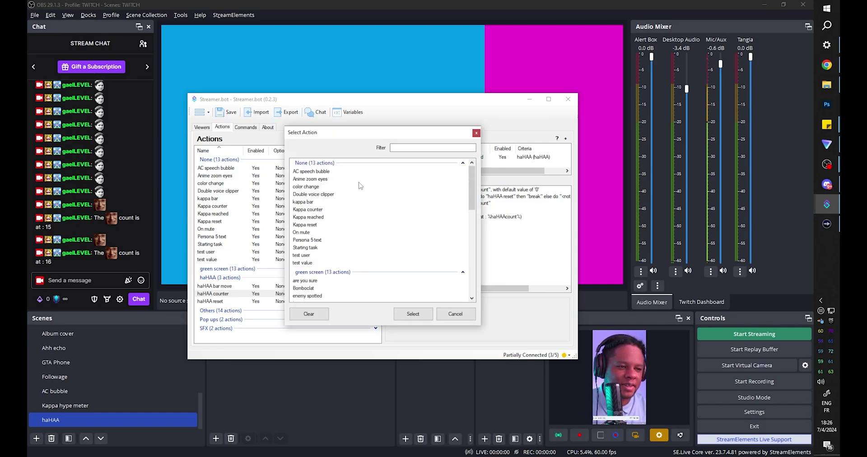
{"action": "key", "text": "Escape"}
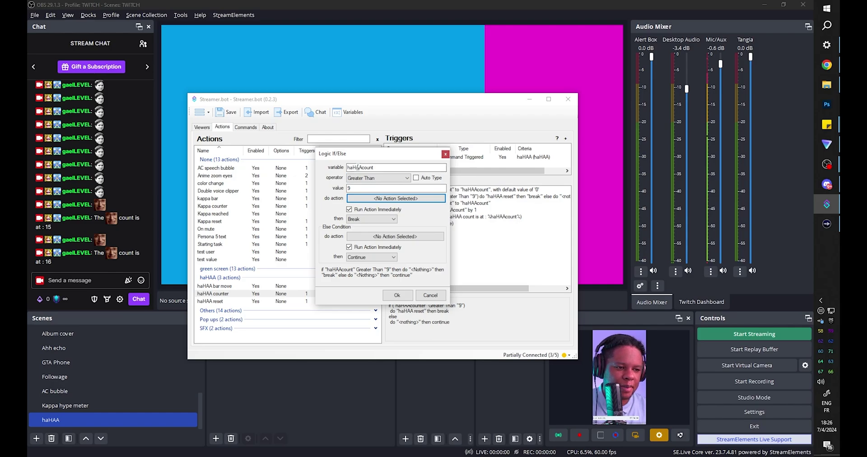
{"action": "left_click", "coordinate": [397, 296]}
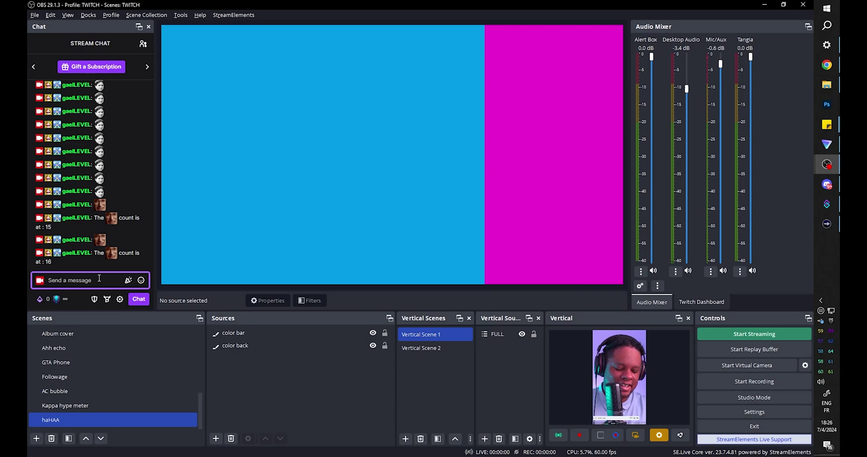
{"action": "left_click", "coordinate": [99, 278]}
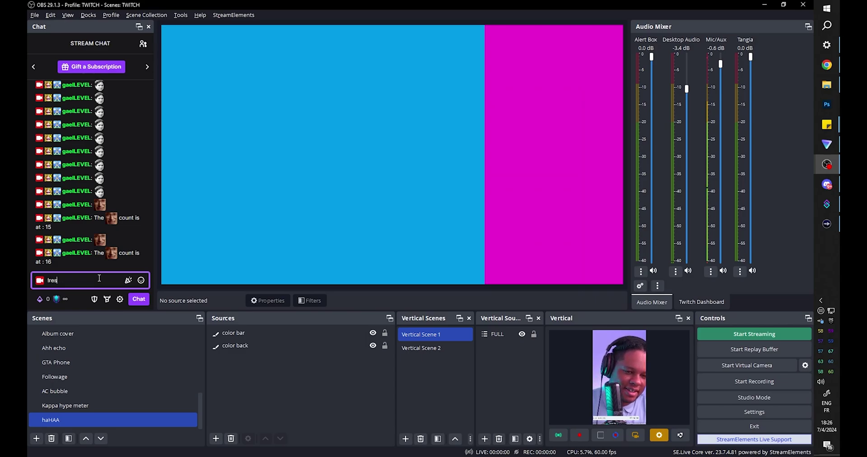
Send !reset, then five haHAA messages until the bar fills at 9.
{"action": "type", "text": "!reset"}
{"action": "key", "text": "Return"}
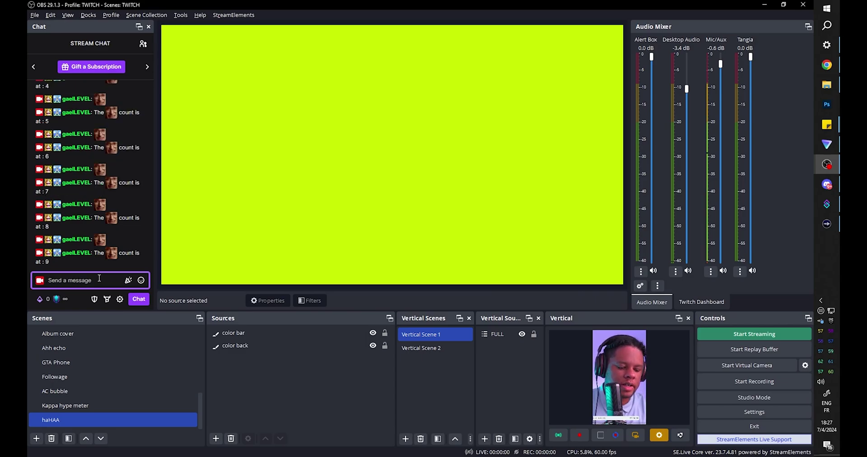
{"action": "type", "text": "haHAA"}
{"action": "key", "text": "Return"}
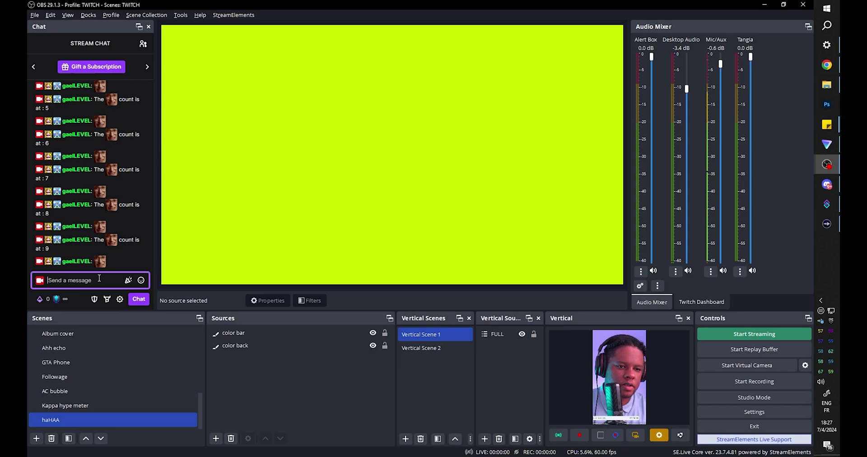
{"action": "type", "text": "haHAA"}
{"action": "key", "text": "Return"}
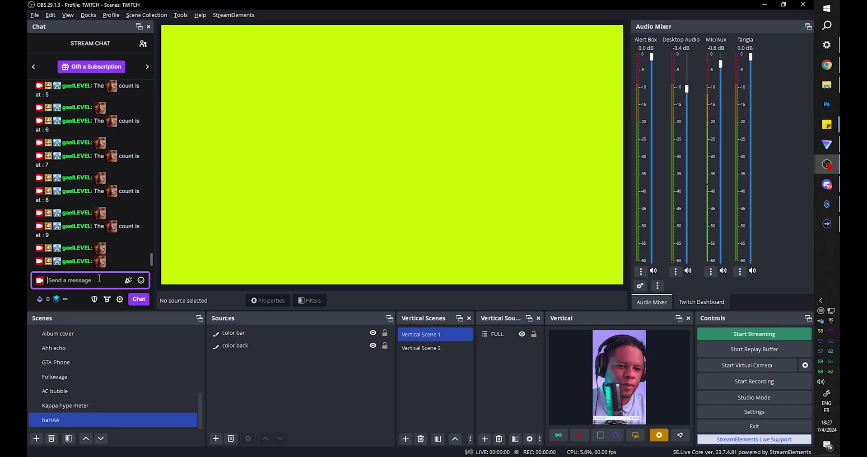
{"action": "type", "text": "haHAA"}
{"action": "key", "text": "Return"}
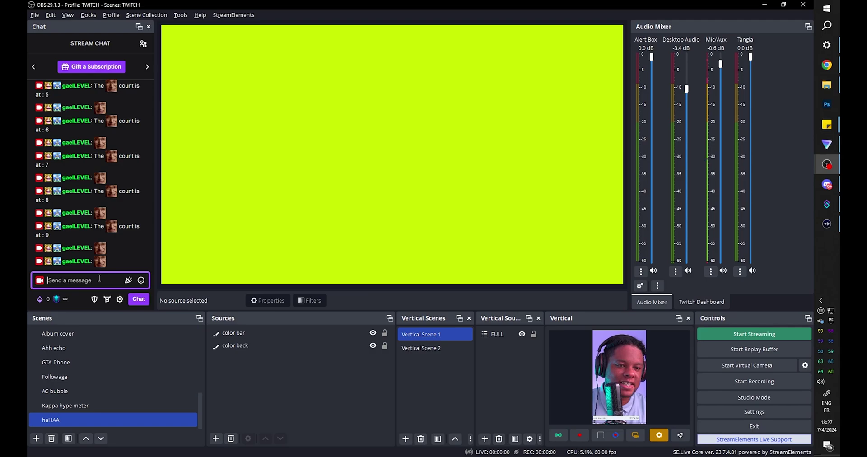
{"action": "type", "text": "haHAA"}
{"action": "key", "text": "Return"}
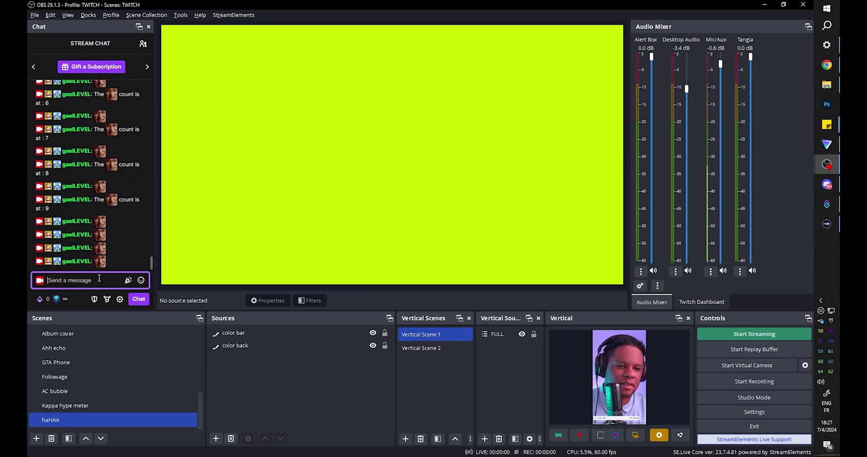
{"action": "type", "text": "haHAA"}
{"action": "key", "text": "Return"}
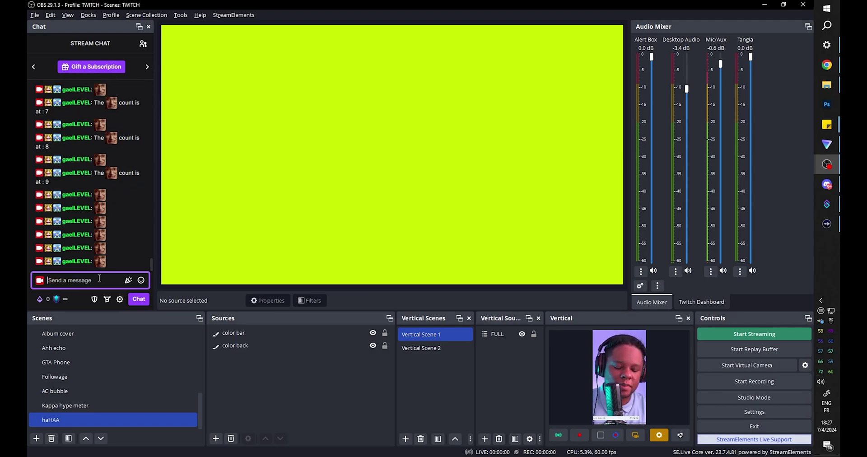
Reset the count again and resend messages so the bar regrows to 4.
{"action": "type", "text": "h"}
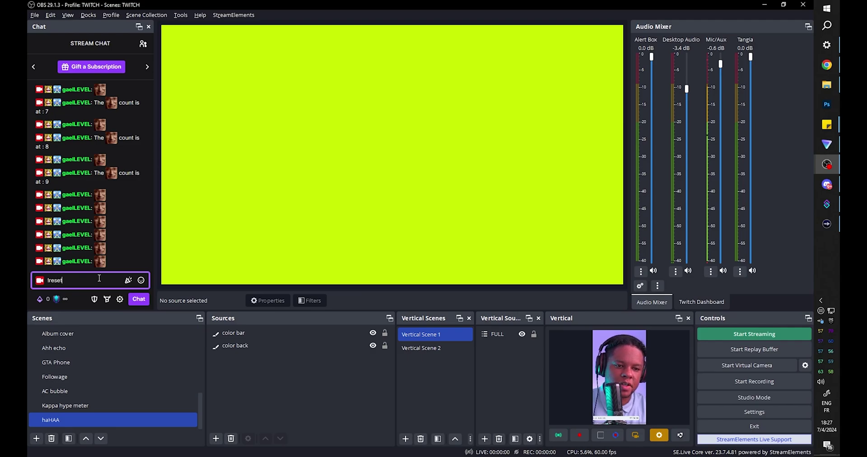
{"action": "key", "text": "Return"}
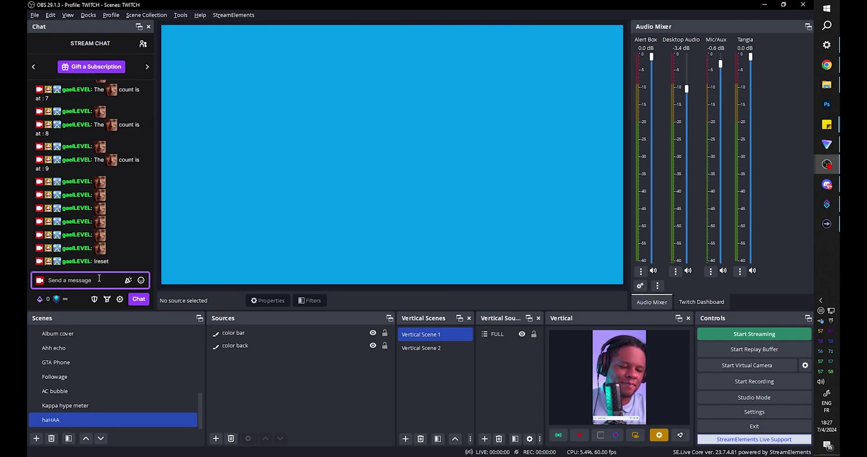
{"action": "key", "text": "Up"}
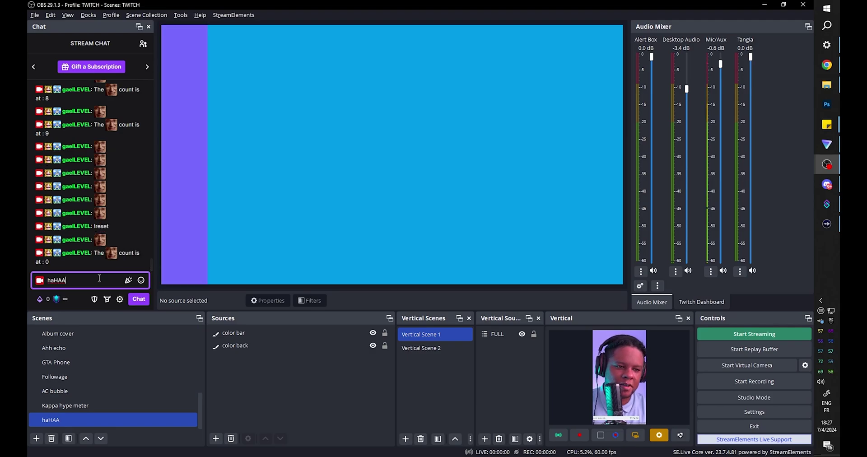
{"action": "key", "text": "Return"}
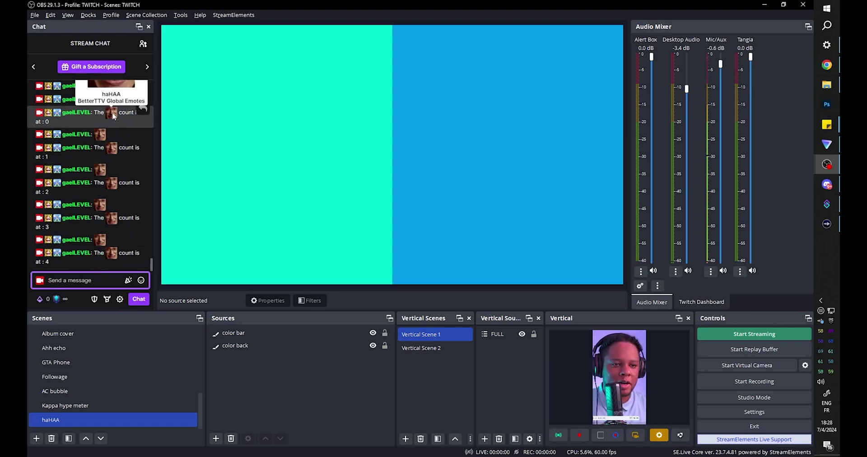
Delete the Twitch Message sub-action from the haHAA counter action.
{"action": "left_click", "coordinate": [827, 204]}
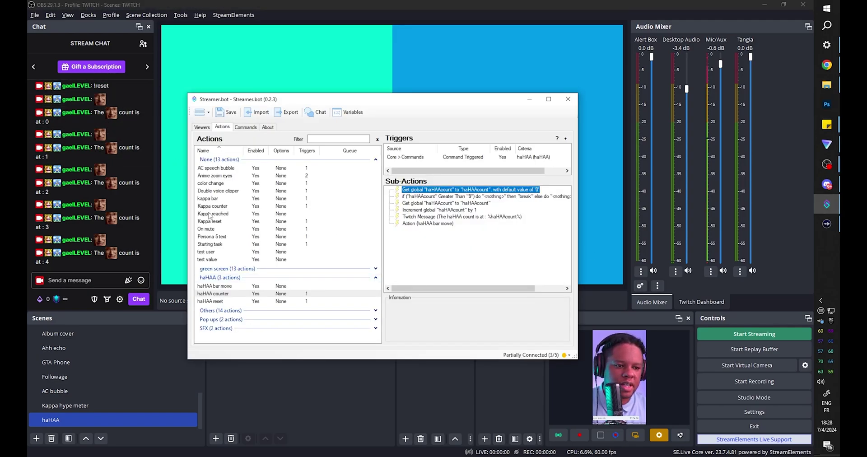
{"action": "left_click", "coordinate": [375, 159]}
{"action": "right_click", "coordinate": [419, 217]}
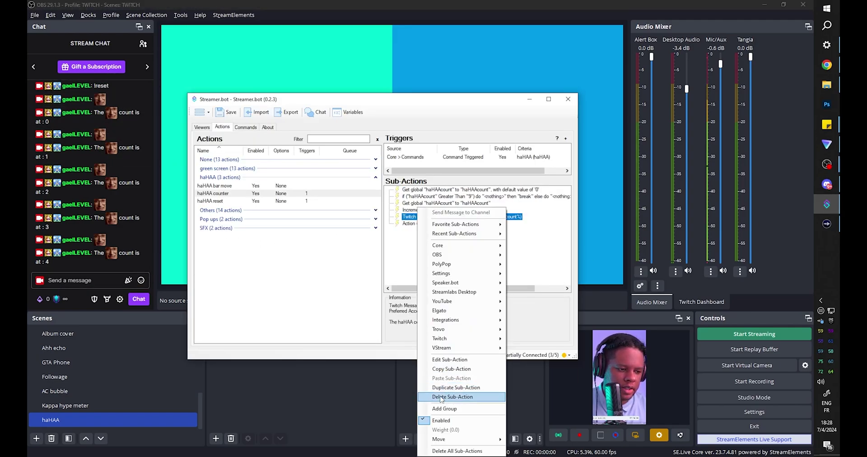
{"action": "left_click", "coordinate": [441, 397]}
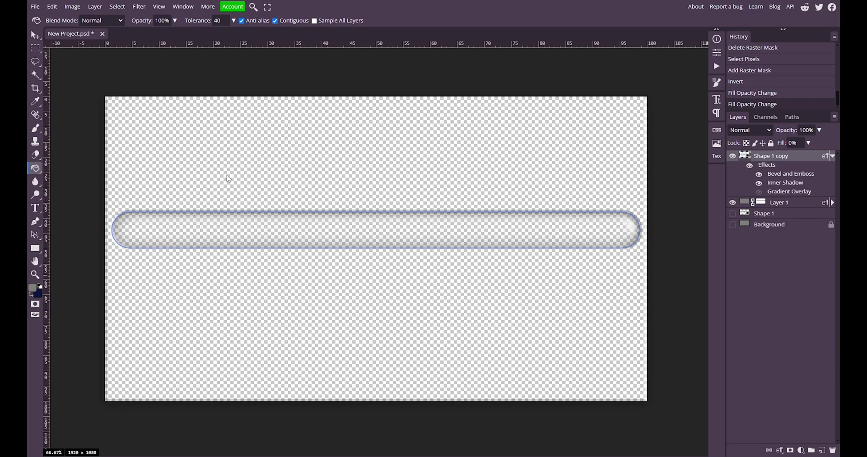
Save the project, hide Shape 1 copy and Layer 1, and show Shape 1.
{"action": "key", "text": "ctrl+s"}
{"action": "left_click", "coordinate": [733, 156]}
{"action": "left_click", "coordinate": [733, 203]}
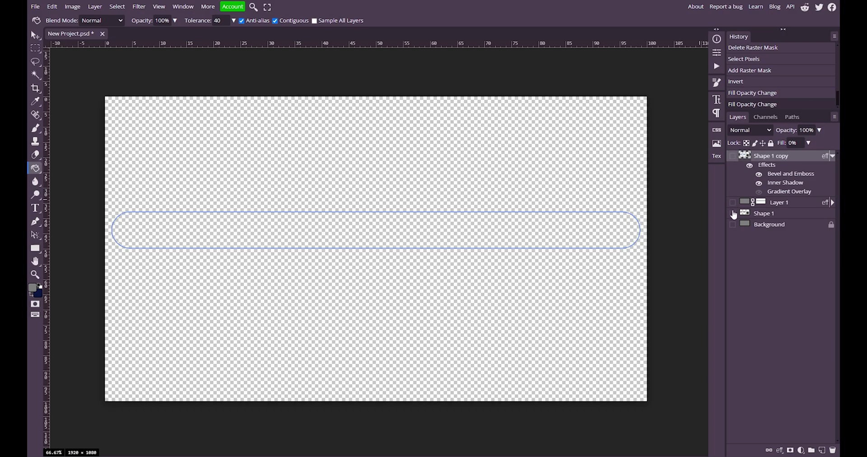
{"action": "left_click", "coordinate": [733, 213]}
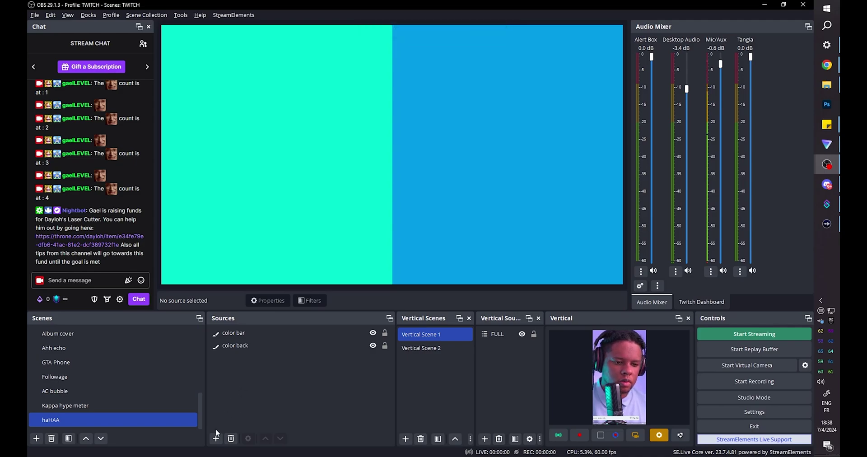
Add 'shader' and 'bar mask' image sources to the haHAA scene.
{"action": "left_click", "coordinate": [217, 438]}
{"action": "left_click", "coordinate": [234, 232]}
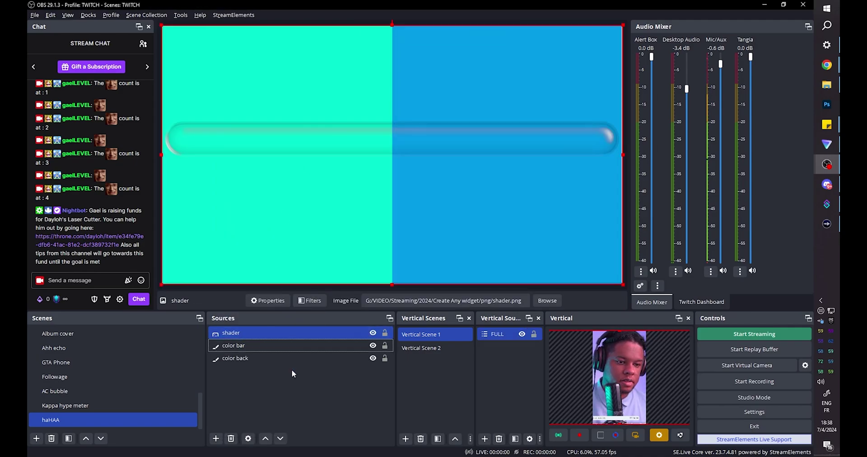
{"action": "left_click", "coordinate": [292, 370]}
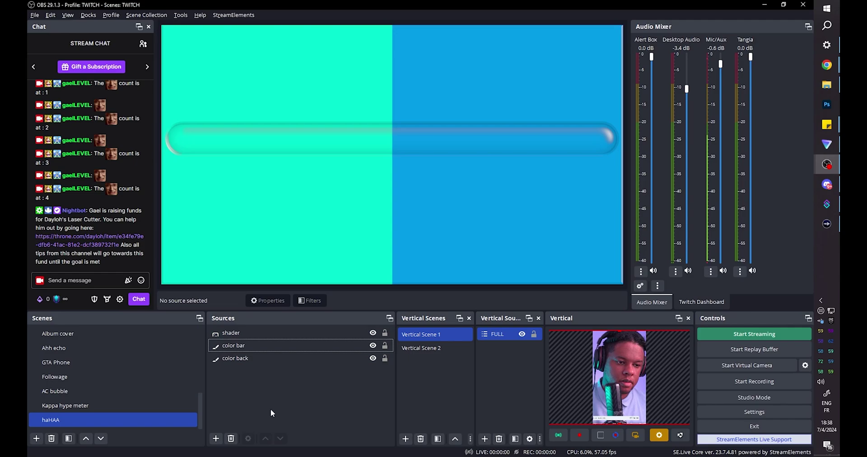
{"action": "left_click", "coordinate": [217, 438]}
{"action": "left_click", "coordinate": [240, 248]}
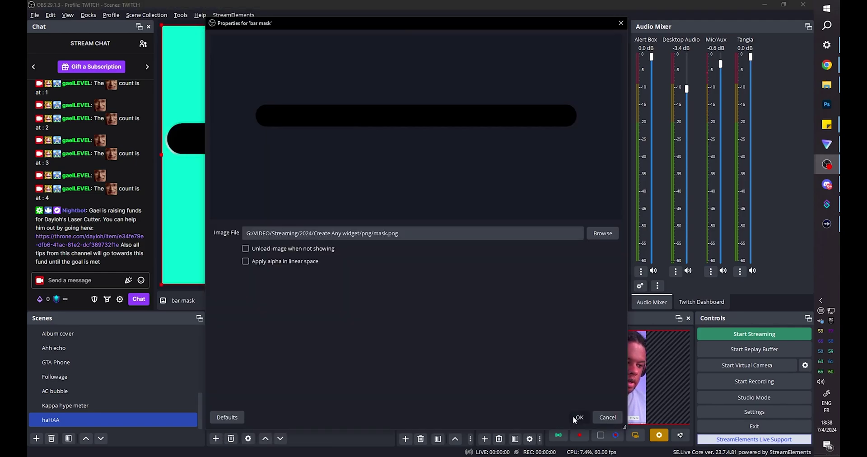
{"action": "left_click", "coordinate": [576, 417]}
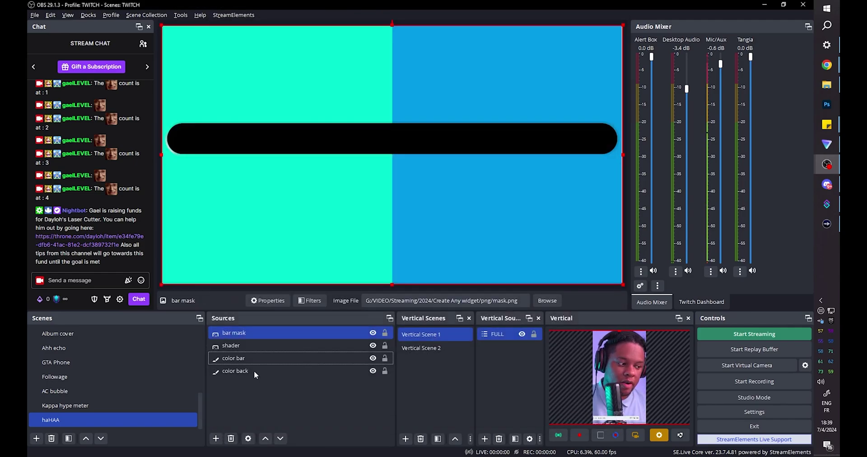
Move bar mask to the bottom of the sources and crop the shader's left edge slightly.
{"action": "left_click", "coordinate": [238, 374], "text": "ctrl"}
{"action": "left_click", "coordinate": [235, 377], "text": "ctrl"}
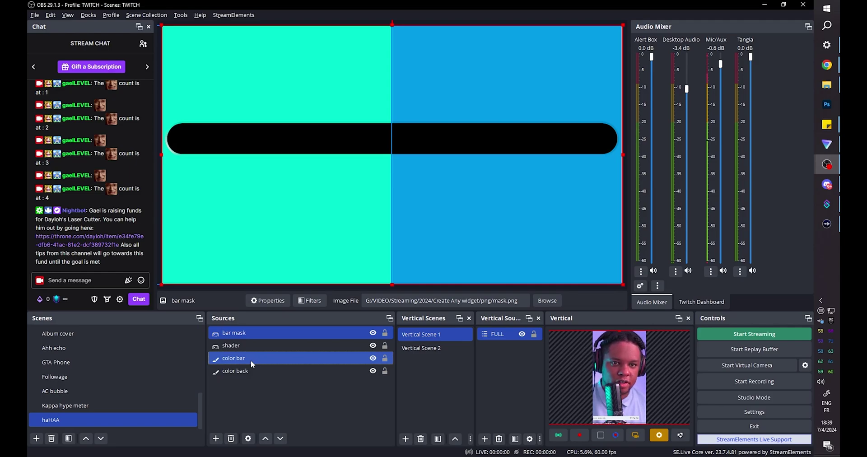
{"action": "left_click", "coordinate": [252, 361], "text": "ctrl"}
{"action": "left_click", "coordinate": [298, 360], "text": "ctrl"}
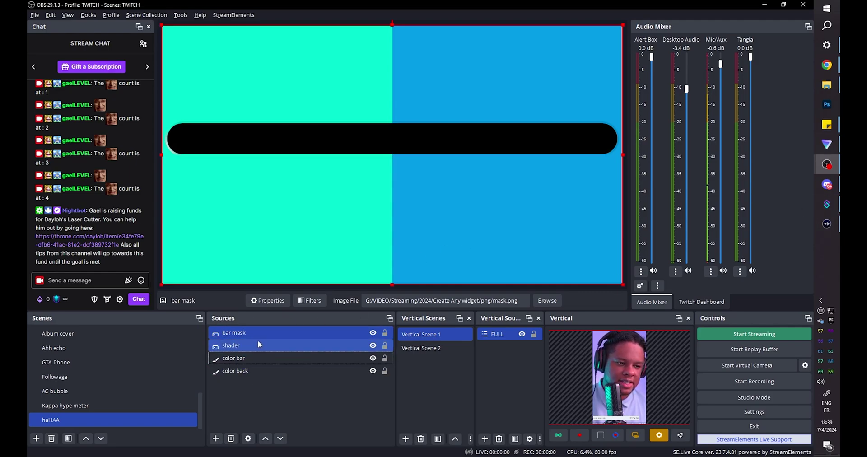
{"action": "left_click", "coordinate": [261, 356], "text": "ctrl"}
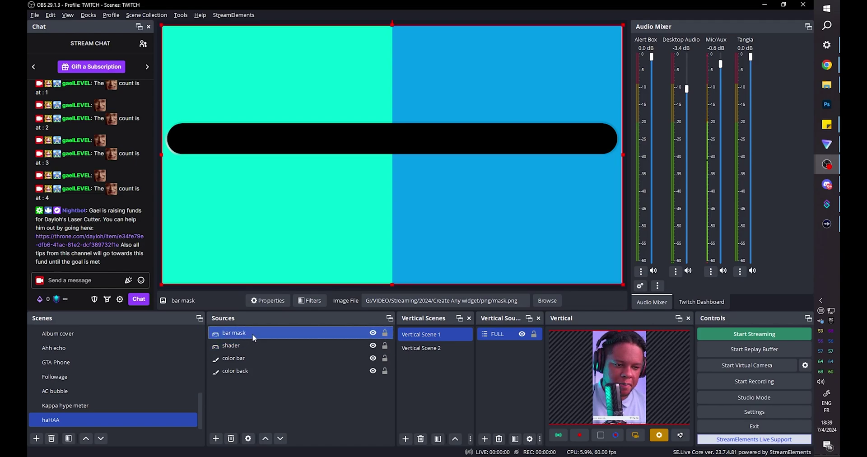
{"action": "left_click_drag", "start_coordinate": [252, 335], "coordinate": [252, 383]}
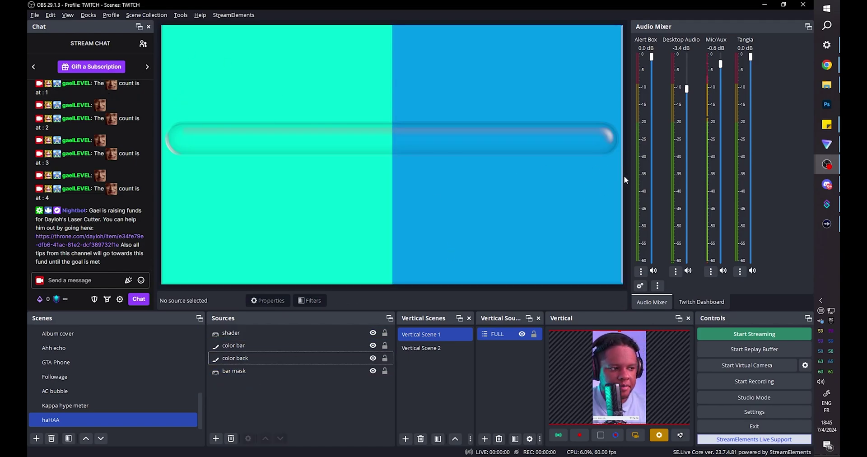
{"action": "left_click", "coordinate": [343, 333]}
{"action": "left_click", "coordinate": [253, 334]}
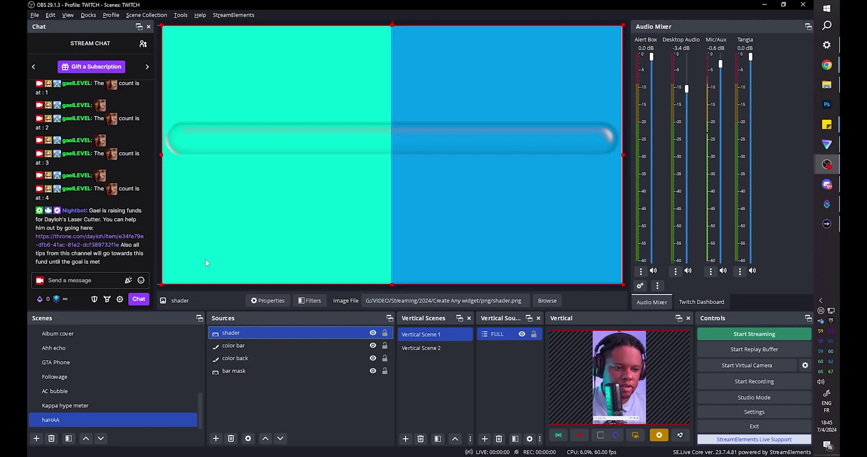
{"action": "left_click_drag", "start_coordinate": [161, 156], "coordinate": [163, 152]}
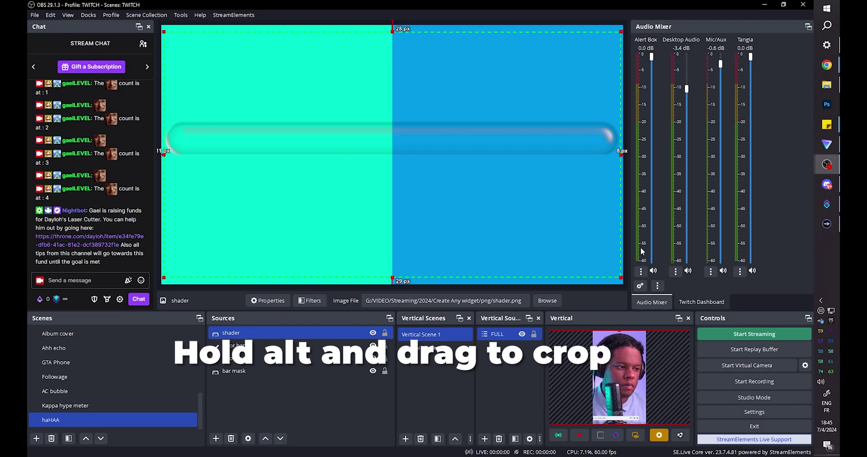
{"action": "left_click", "coordinate": [162, 210]}
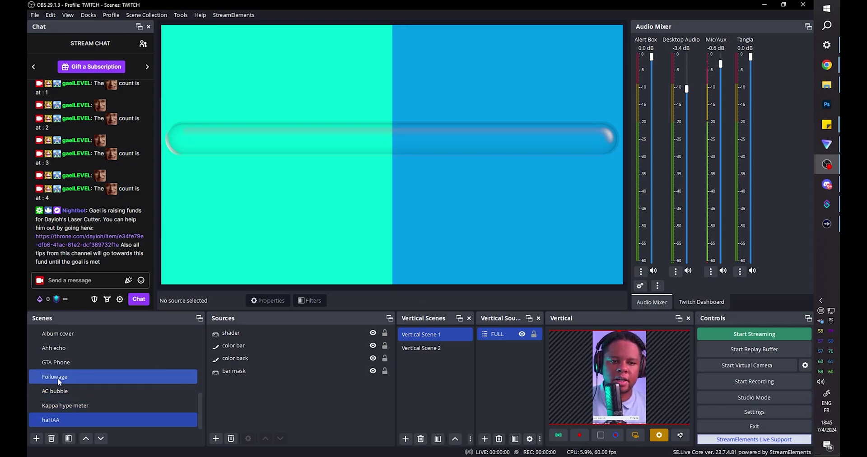
Add the existing haHAA scene as a source in the FULL scene.
{"action": "scroll", "coordinate": [90, 367], "scroll_direction": "up", "scroll_amount": 5}
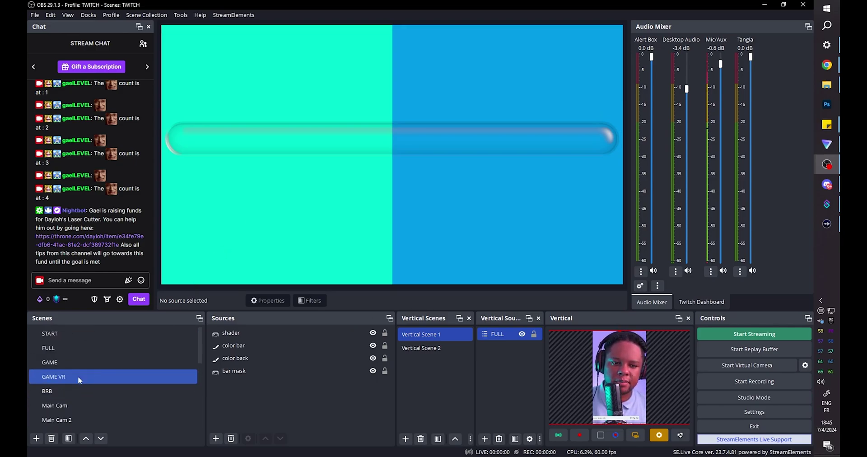
{"action": "left_click", "coordinate": [74, 347]}
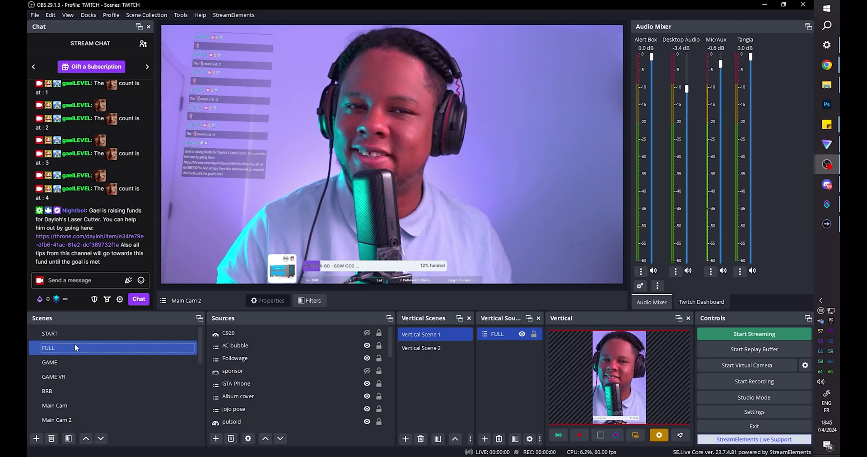
{"action": "left_click", "coordinate": [235, 399]}
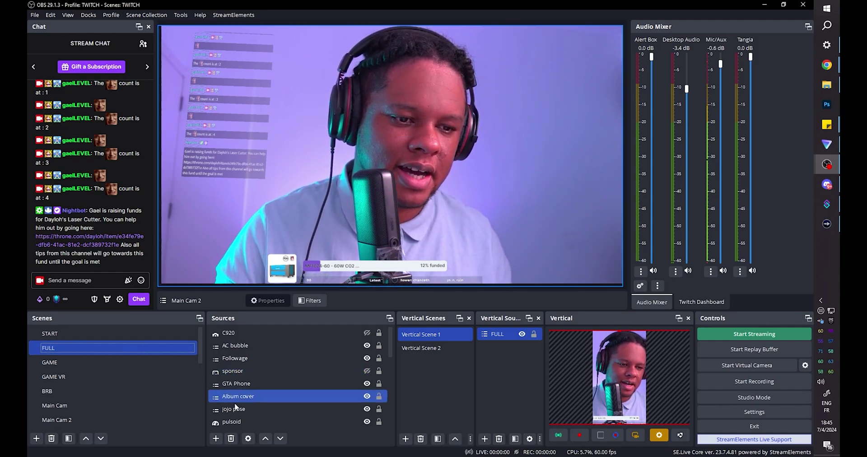
{"action": "left_click", "coordinate": [216, 439]}
{"action": "left_click", "coordinate": [235, 314]}
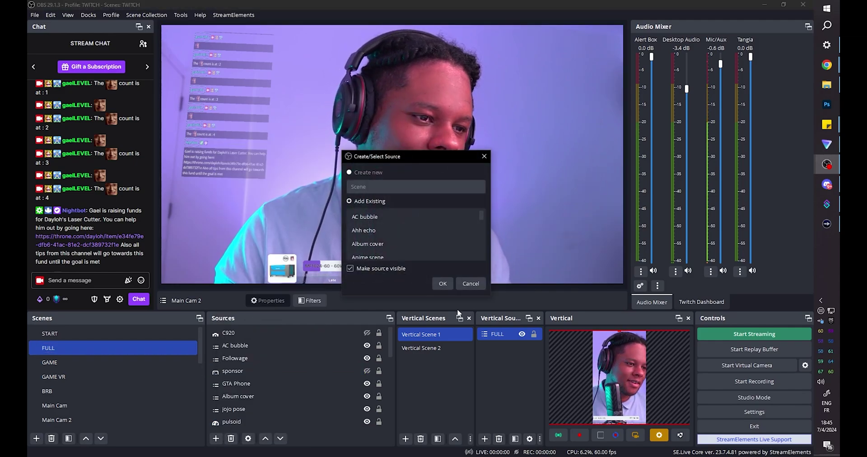
{"action": "scroll", "coordinate": [407, 234], "scroll_direction": "down", "scroll_amount": 5}
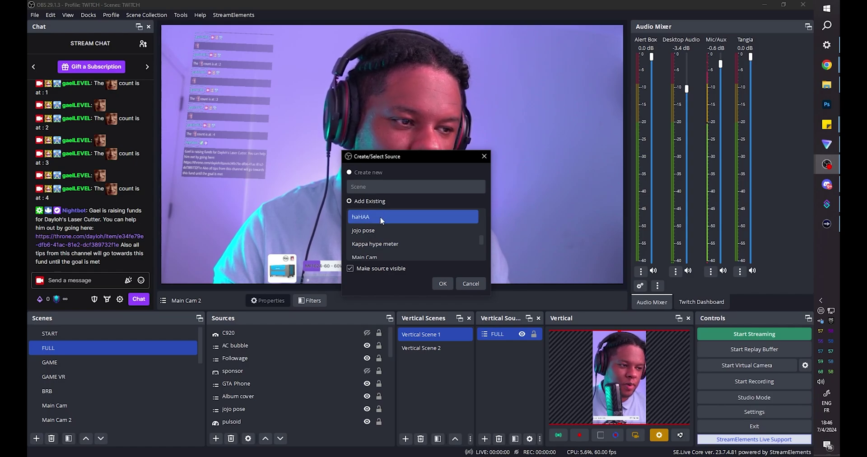
{"action": "left_click", "coordinate": [387, 229]}
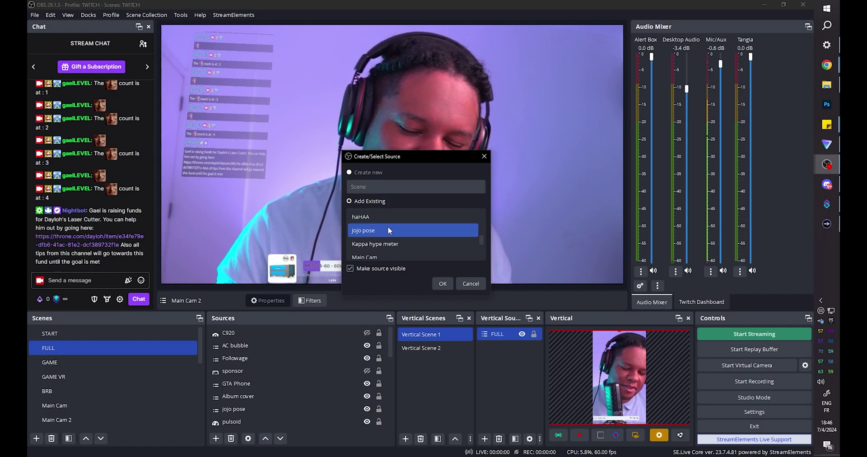
{"action": "scroll", "coordinate": [388, 230], "scroll_direction": "up", "scroll_amount": 1}
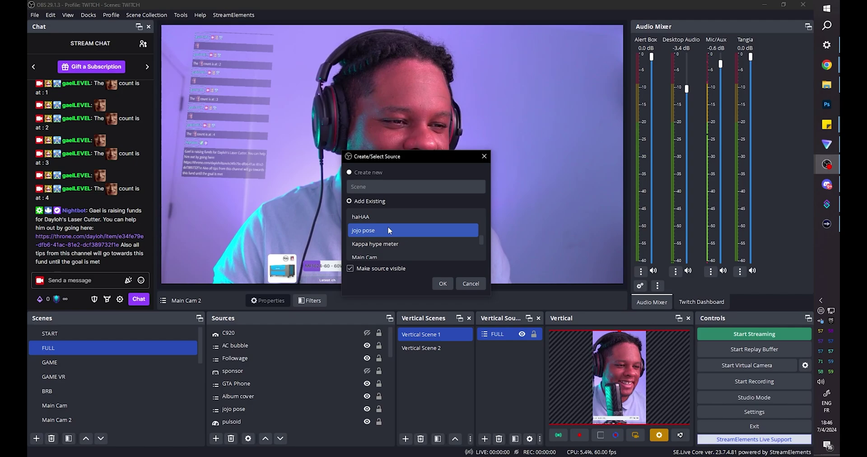
{"action": "left_click", "coordinate": [379, 216]}
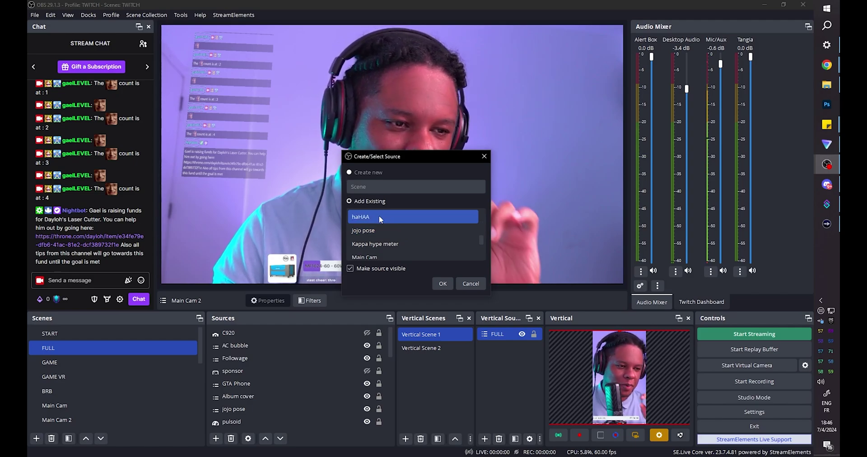
{"action": "left_click", "coordinate": [443, 284]}
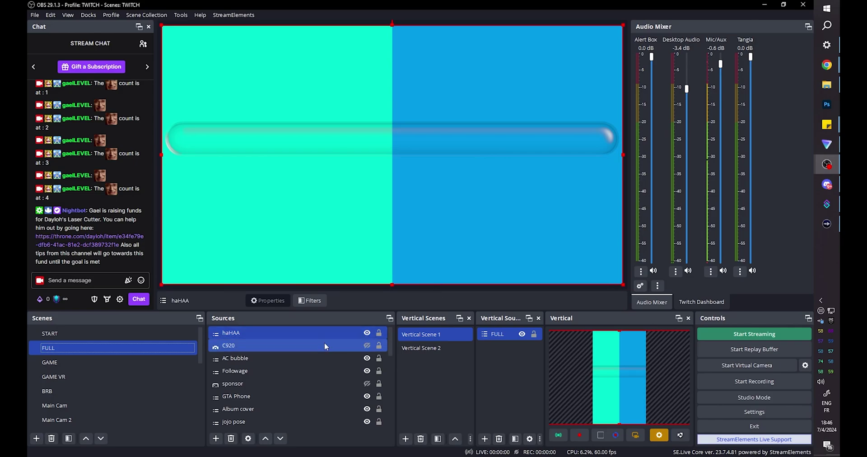
Add an Advanced Mask filter to the haHAA source in FULL.
{"action": "left_click", "coordinate": [312, 301]}
{"action": "left_click", "coordinate": [247, 371]}
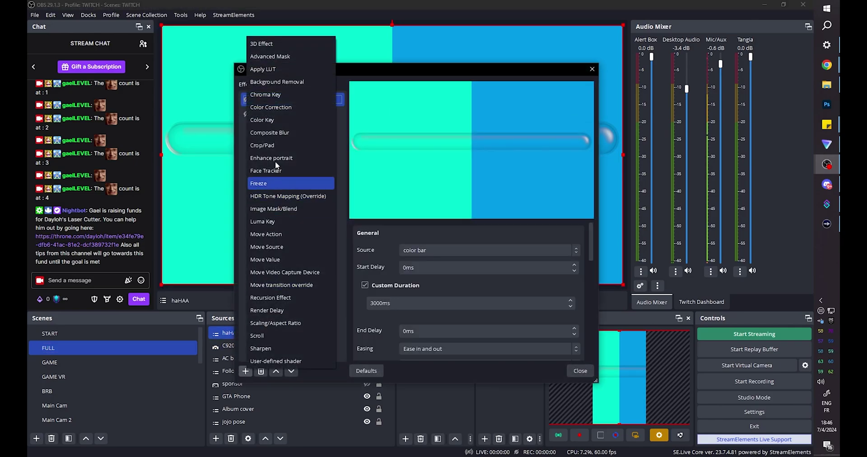
{"action": "left_click", "coordinate": [278, 57]}
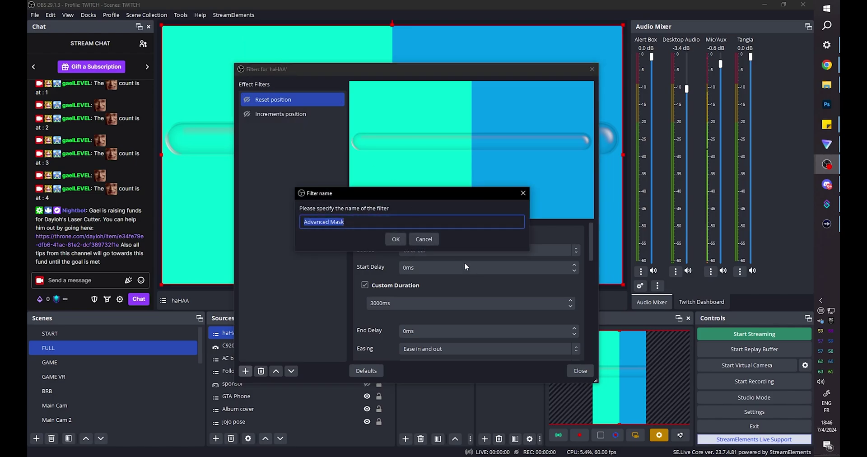
{"action": "left_click", "coordinate": [395, 241]}
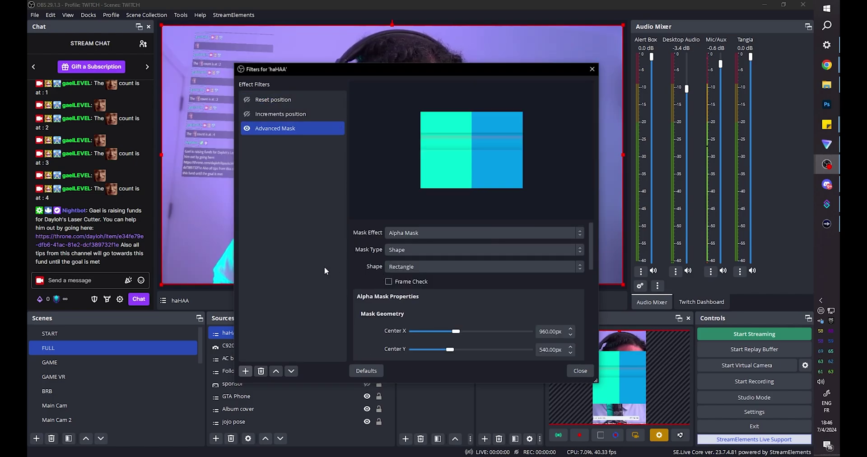
Set the mask type to Source with 'bar mask' as the mask source.
{"action": "left_click", "coordinate": [580, 249]}
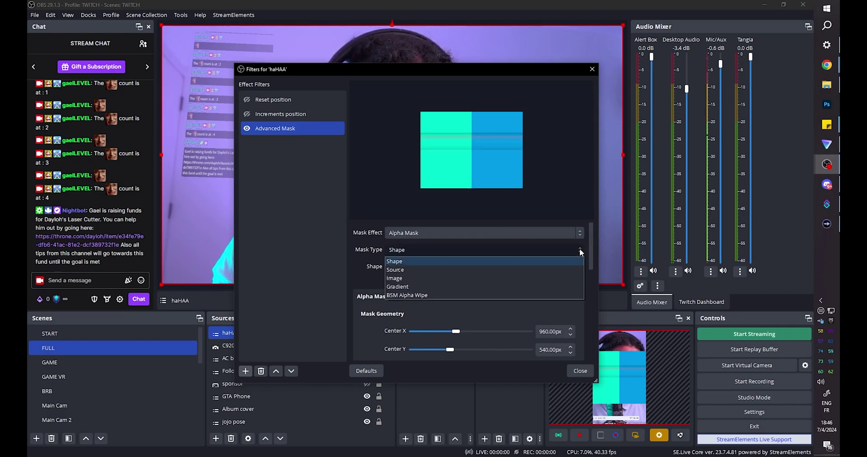
{"action": "left_click", "coordinate": [506, 269]}
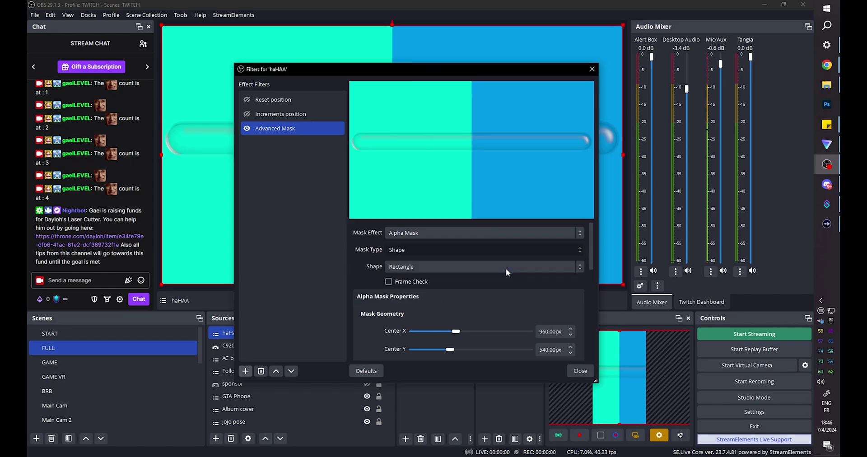
{"action": "left_click", "coordinate": [579, 267]}
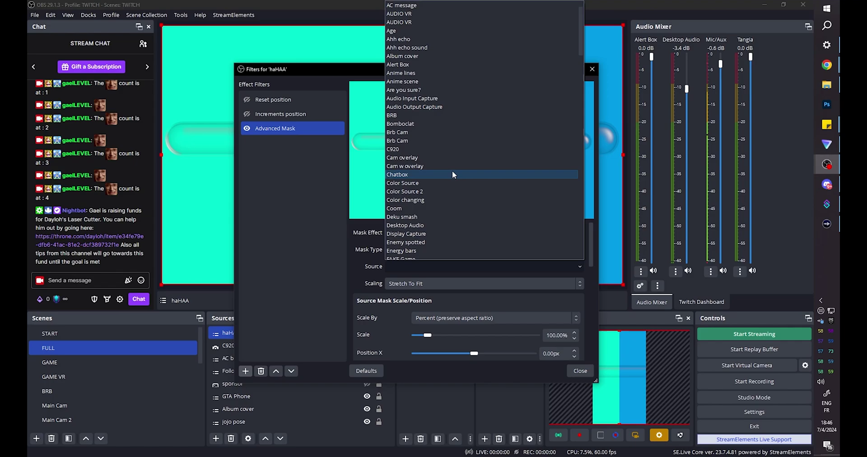
{"action": "scroll", "coordinate": [452, 173], "scroll_direction": "down", "scroll_amount": 15}
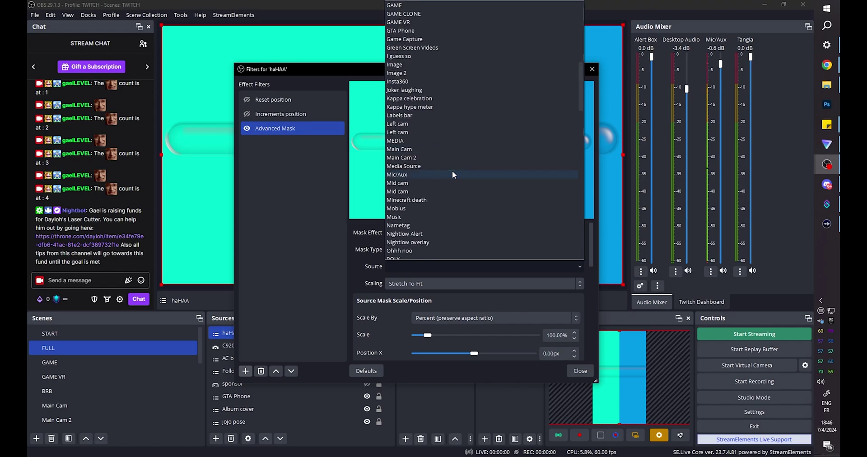
{"action": "scroll", "coordinate": [452, 174], "scroll_direction": "down", "scroll_amount": 5}
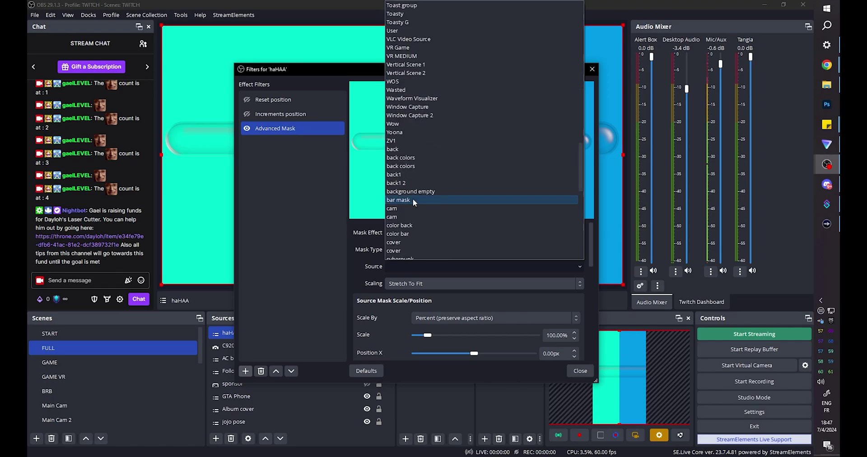
{"action": "left_click", "coordinate": [413, 199]}
{"action": "left_click_drag", "start_coordinate": [425, 69], "coordinate": [255, 86]}
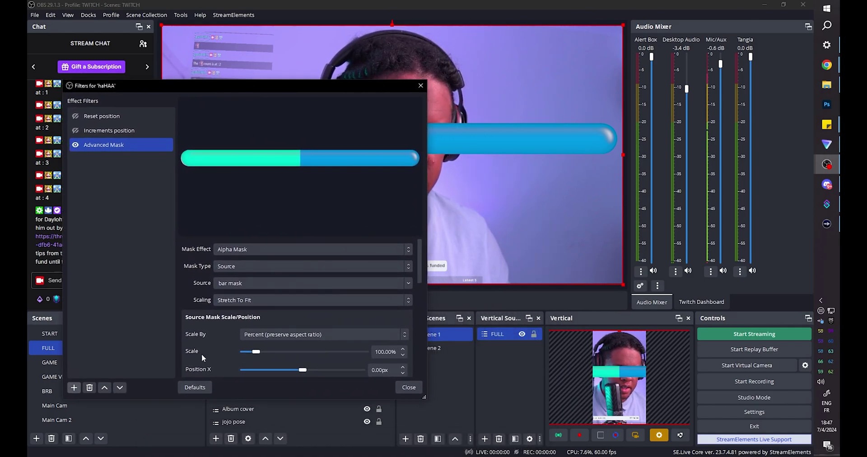
{"action": "left_click", "coordinate": [409, 387]}
{"action": "scroll", "coordinate": [111, 362], "scroll_direction": "down", "scroll_amount": 5}
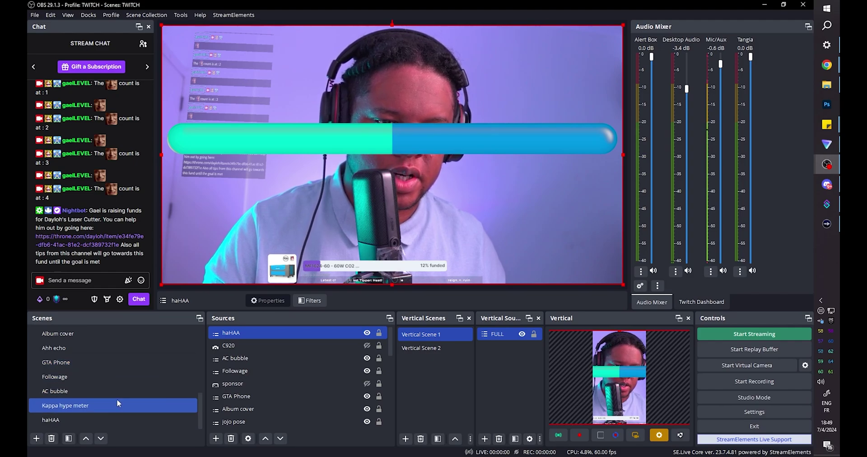
Copy the shader source from the haHAA scene.
{"action": "left_click", "coordinate": [103, 422]}
{"action": "left_click", "coordinate": [88, 419]}
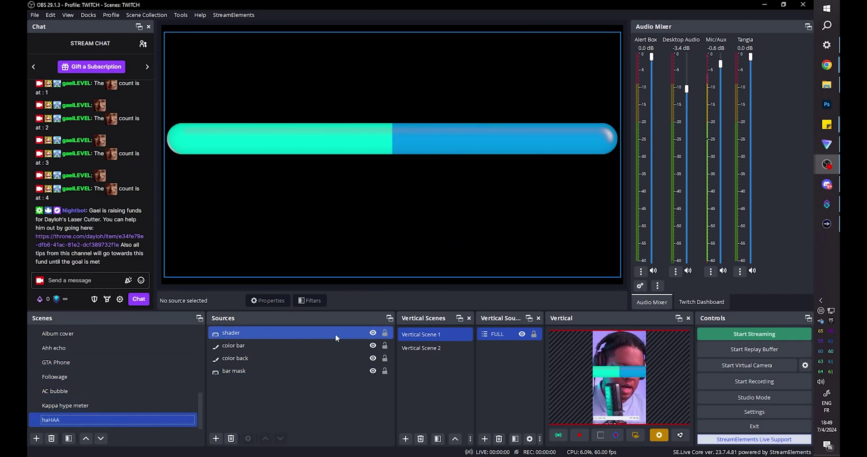
{"action": "left_click", "coordinate": [316, 332]}
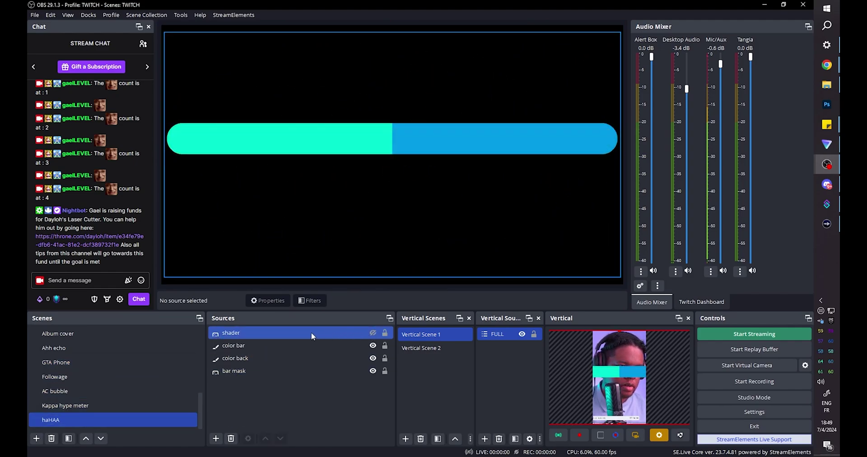
{"action": "right_click", "coordinate": [311, 333]}
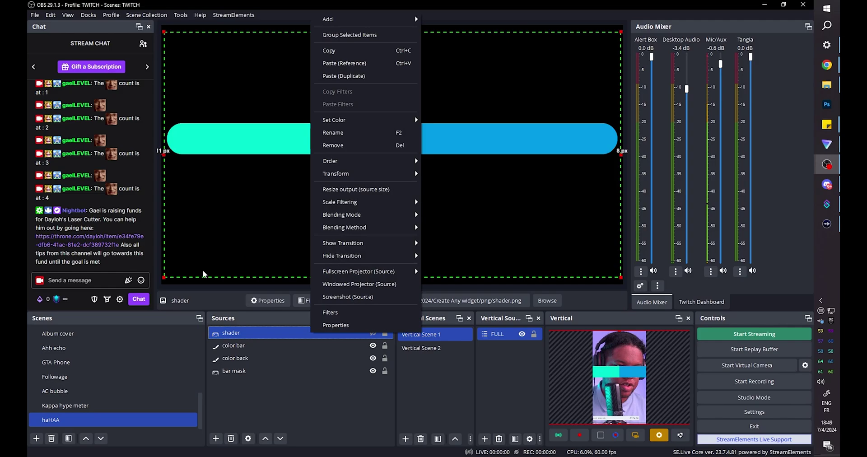
{"action": "left_click", "coordinate": [343, 53]}
Paste it into FULL as an independent duplicate, shader 2, and also select haHAA.
{"action": "scroll", "coordinate": [57, 333], "scroll_direction": "up", "scroll_amount": 5}
{"action": "left_click", "coordinate": [49, 347]}
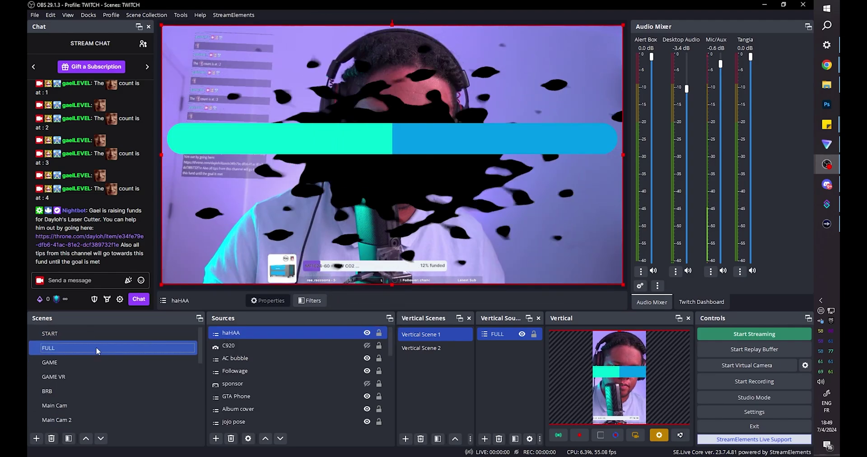
{"action": "right_click", "coordinate": [252, 333]}
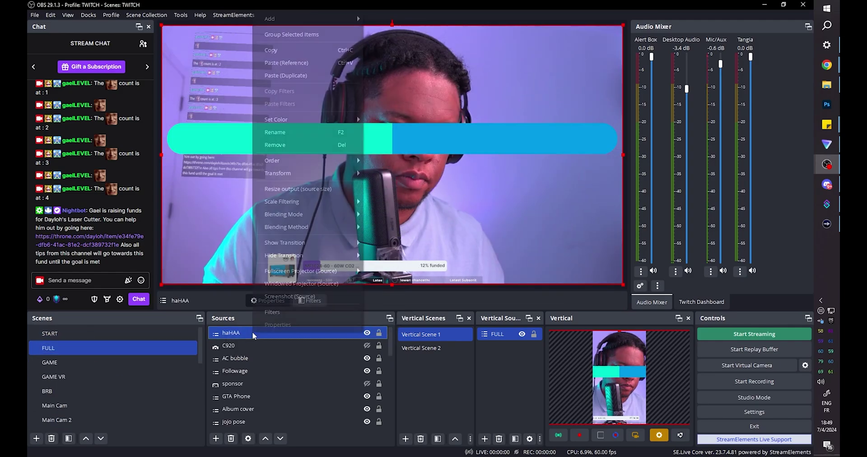
{"action": "left_click", "coordinate": [293, 76]}
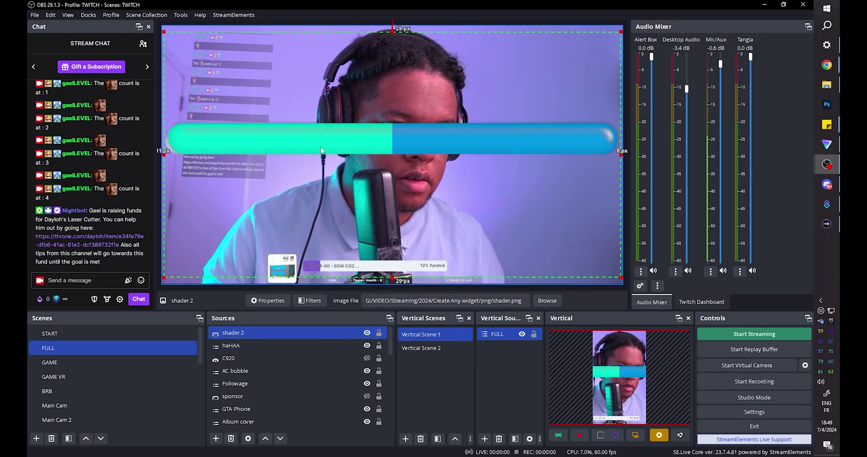
{"action": "left_click", "coordinate": [261, 346], "text": "ctrl"}
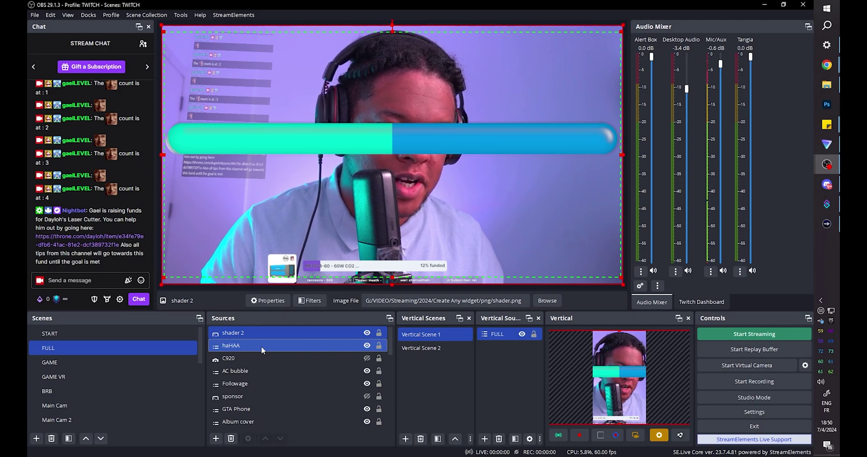
Group shader 2 and haHAA into a group named 'final bar widget'.
{"action": "right_click", "coordinate": [261, 346]}
{"action": "left_click", "coordinate": [304, 50]}
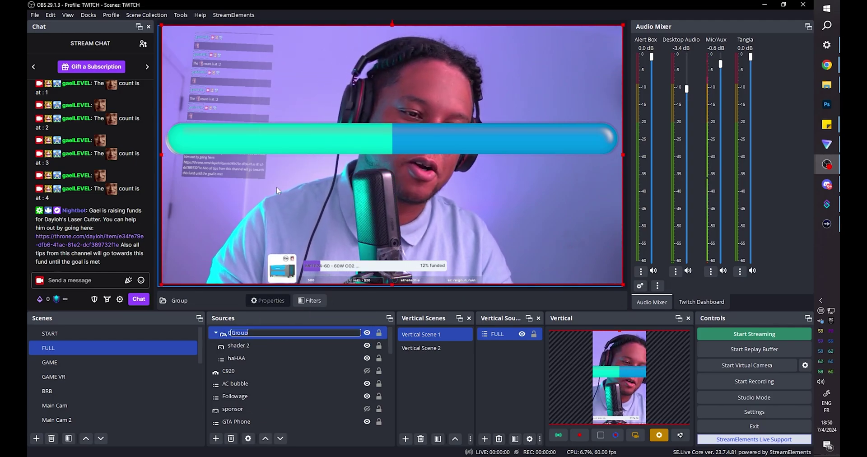
{"action": "type", "text": "final"}
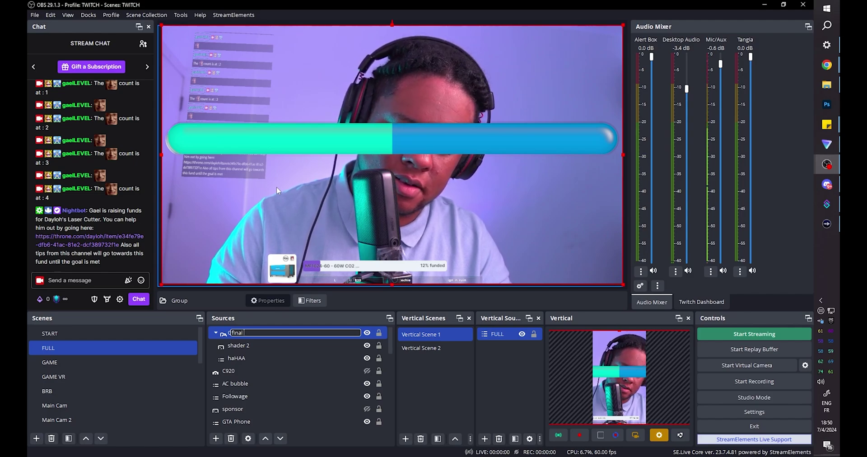
{"action": "type", "text": " bar"}
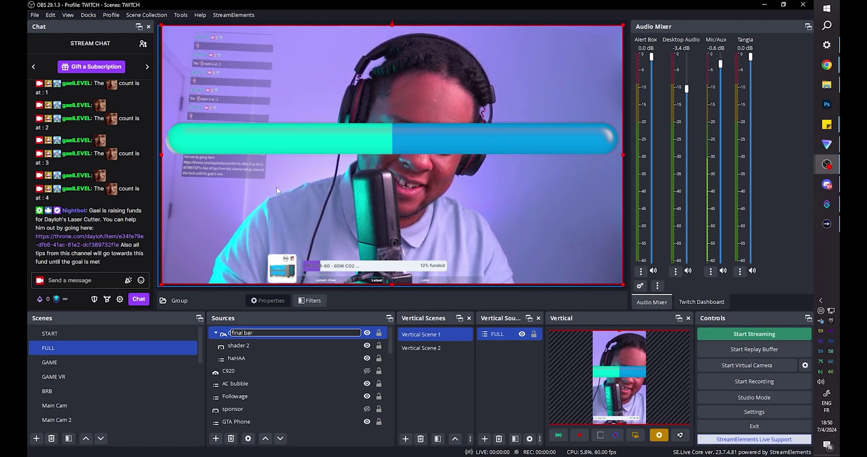
{"action": "type", "text": " widget"}
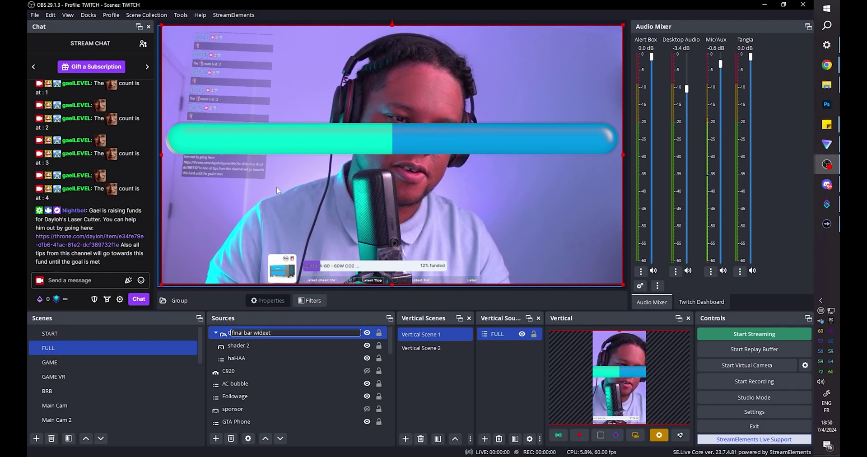
{"action": "left_click", "coordinate": [213, 333]}
Shrink the final bar widget group and move it right of centre.
{"action": "right_click", "coordinate": [223, 335]}
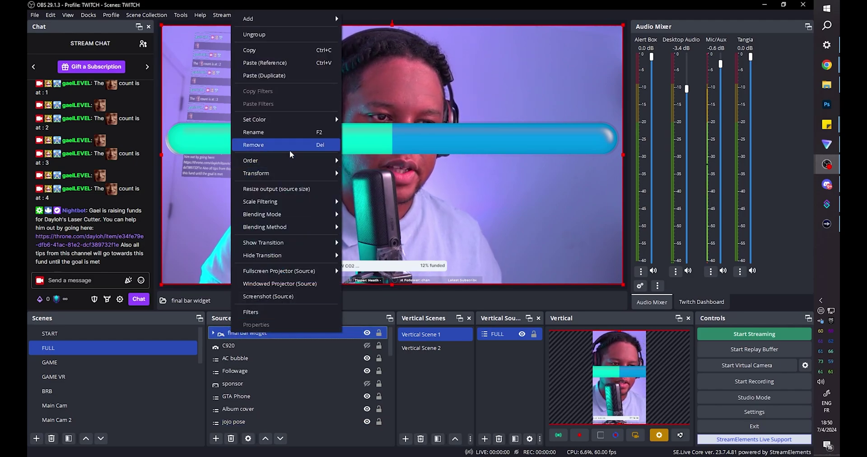
{"action": "mouse_move", "coordinate": [291, 120]}
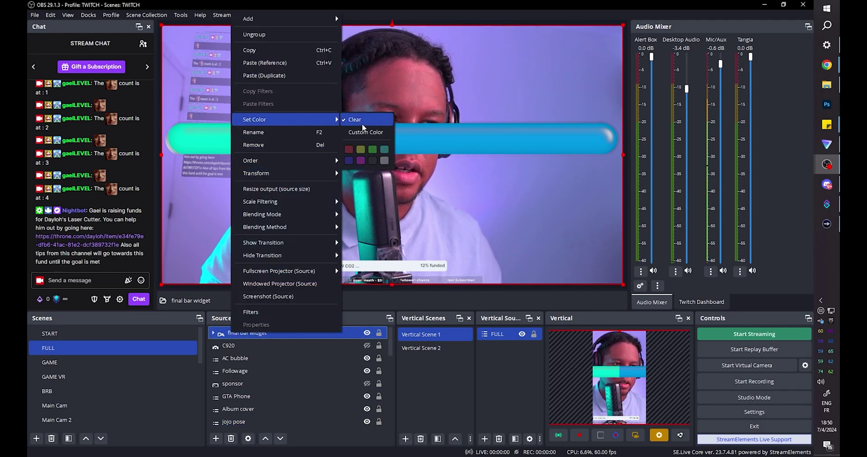
{"action": "left_click", "coordinate": [373, 162]}
{"action": "left_click_drag", "start_coordinate": [161, 25], "coordinate": [500, 215]}
{"action": "left_click_drag", "start_coordinate": [547, 249], "coordinate": [518, 211]}
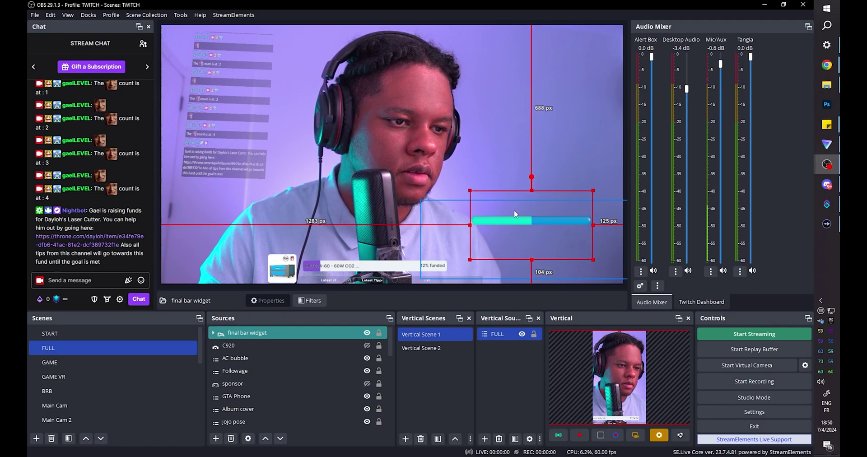
Send !reset in the chat dock to empty the meter.
{"action": "left_click", "coordinate": [81, 280]}
{"action": "type", "text": "!reset"}
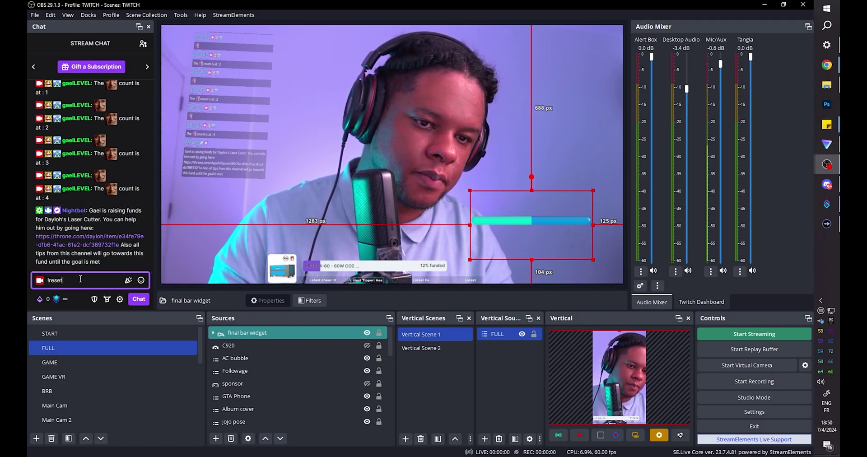
{"action": "key", "text": "Return"}
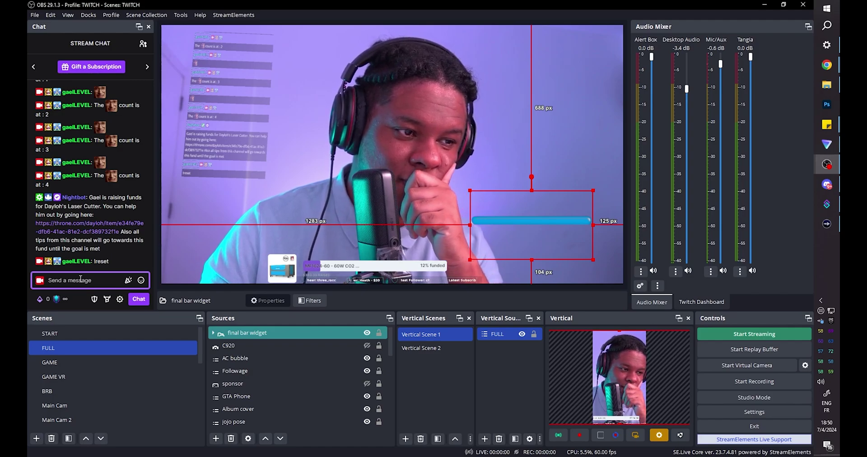
Change the haHAA scene's 'color back' source colour to dark purple #281253.
{"action": "scroll", "coordinate": [113, 384], "scroll_direction": "down", "scroll_amount": 10}
{"action": "left_click", "coordinate": [51, 420]}
{"action": "left_click", "coordinate": [253, 359]}
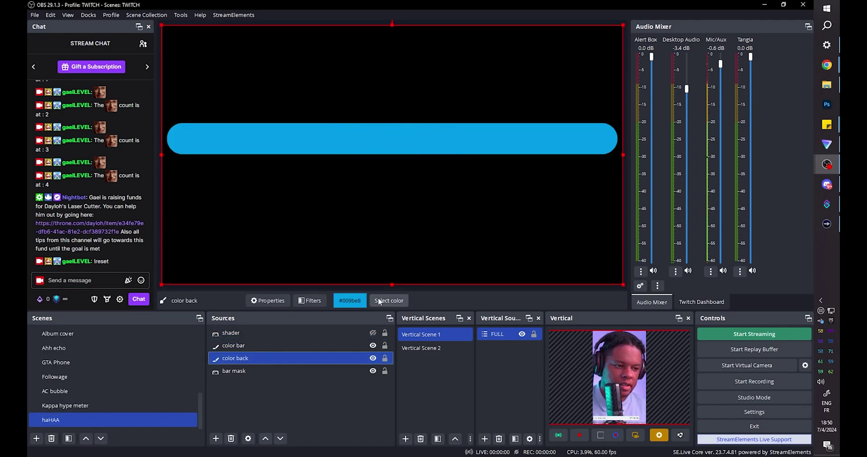
{"action": "left_click", "coordinate": [247, 345]}
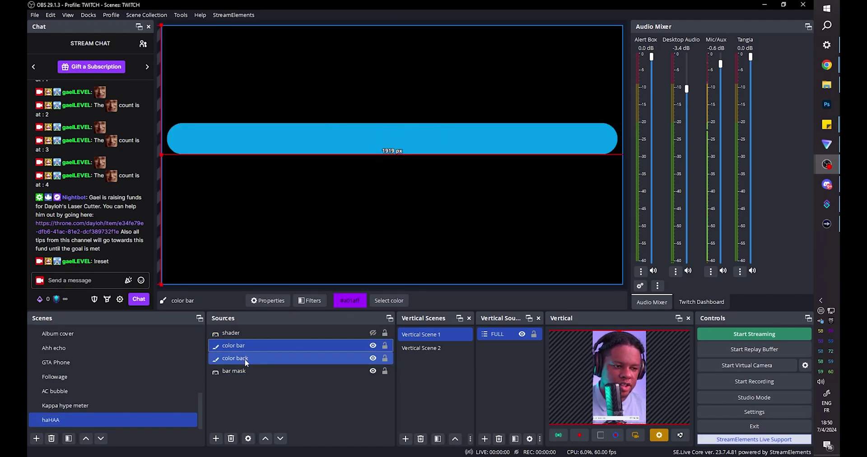
{"action": "left_click", "coordinate": [251, 358]}
{"action": "left_click", "coordinate": [386, 301]}
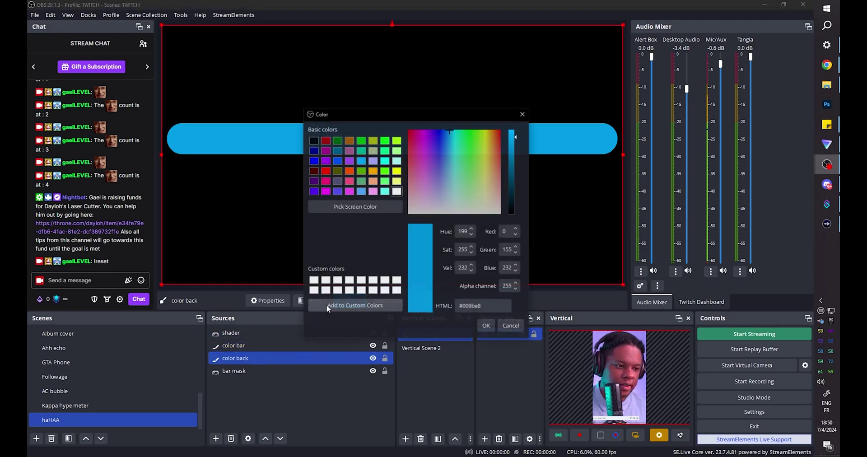
{"action": "left_click", "coordinate": [389, 183]}
{"action": "key", "text": "Return"}
Check the color bar's colour without changing it, then return to the FULL scene.
{"action": "scroll", "coordinate": [65, 382], "scroll_direction": "up", "scroll_amount": 1}
{"action": "left_click", "coordinate": [244, 347]}
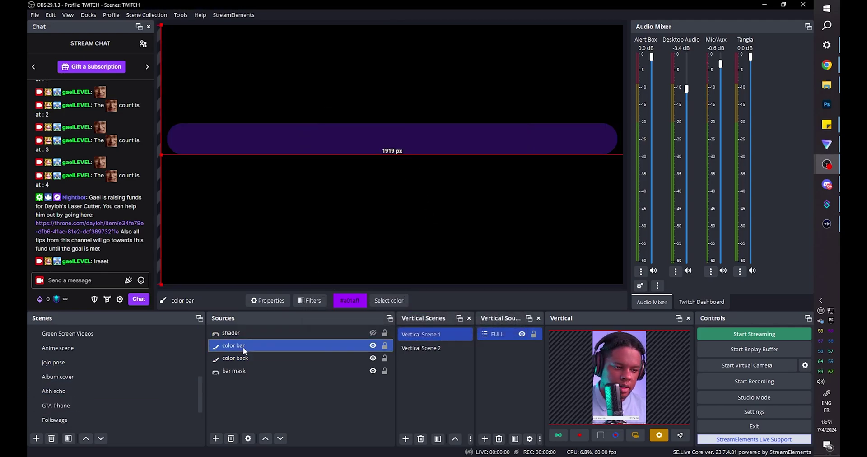
{"action": "left_click", "coordinate": [385, 301]}
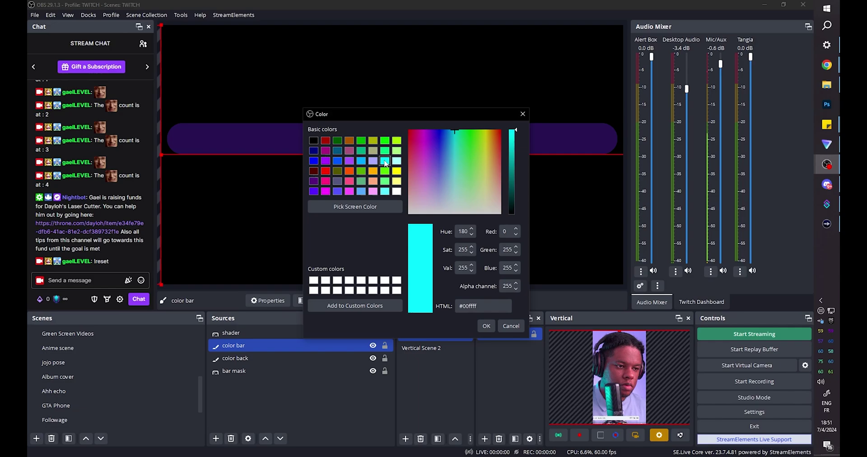
{"action": "key", "text": "Escape"}
{"action": "scroll", "coordinate": [67, 361], "scroll_direction": "up", "scroll_amount": 5}
{"action": "left_click", "coordinate": [58, 349]}
{"action": "left_click", "coordinate": [58, 349]}
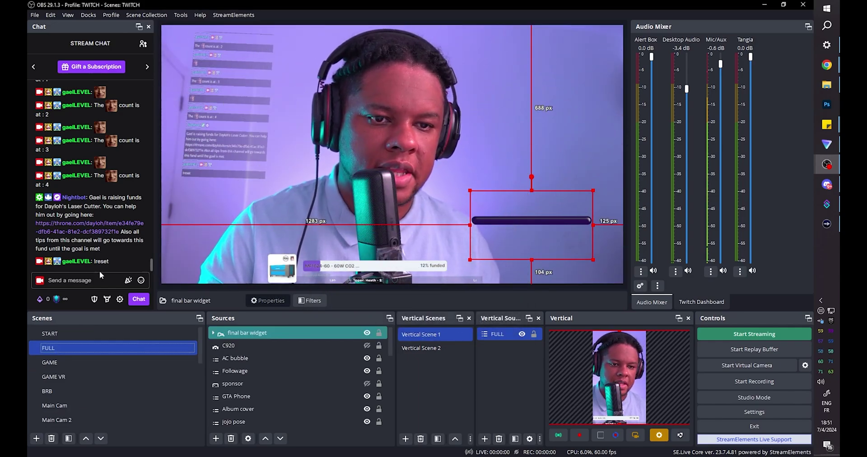
Send 'gaelleHype', then haHAA repeatedly in chat until the meter fills, teal to yellow to pink.
{"action": "type", "text": "gaelleHype"}
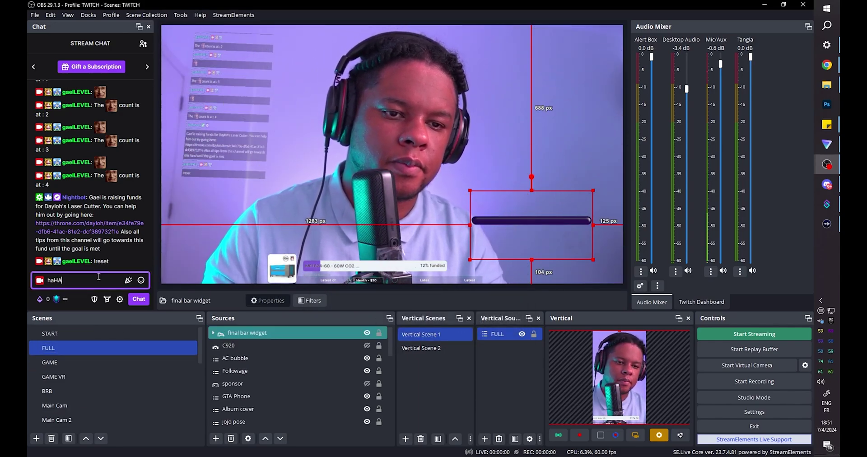
{"action": "key", "text": "Return"}
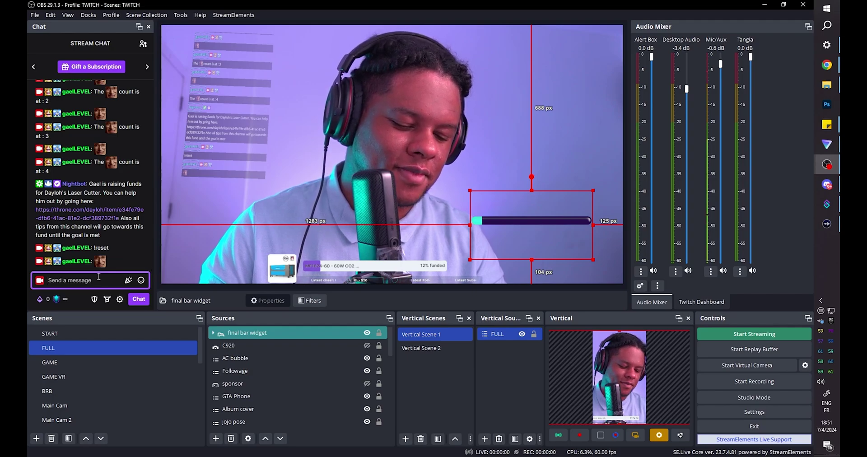
{"action": "type", "text": "haHAA"}
{"action": "key", "text": "Return"}
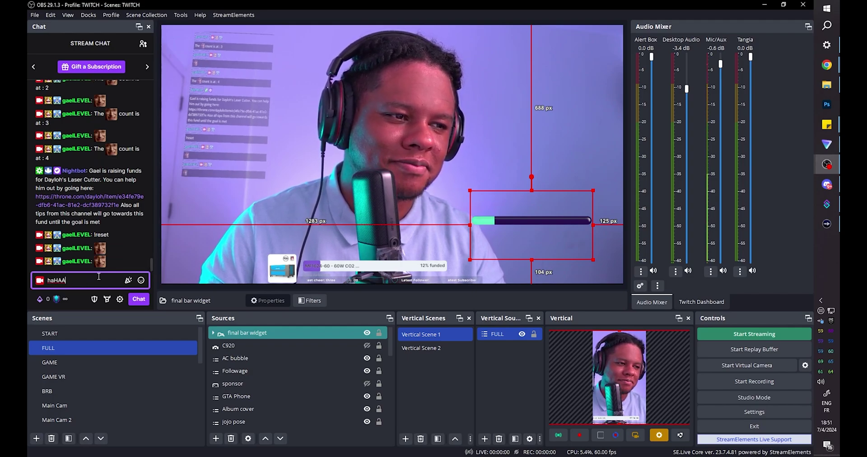
{"action": "key", "text": "Return"}
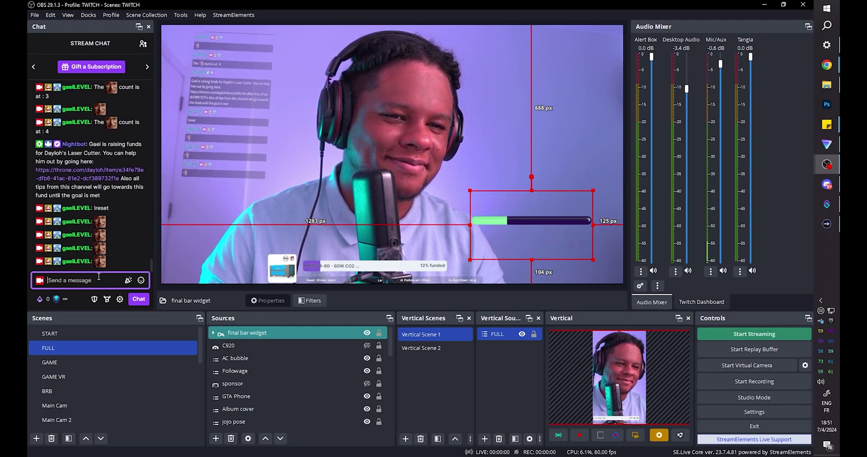
{"action": "type", "text": "haHAA"}
{"action": "key", "text": "Return"}
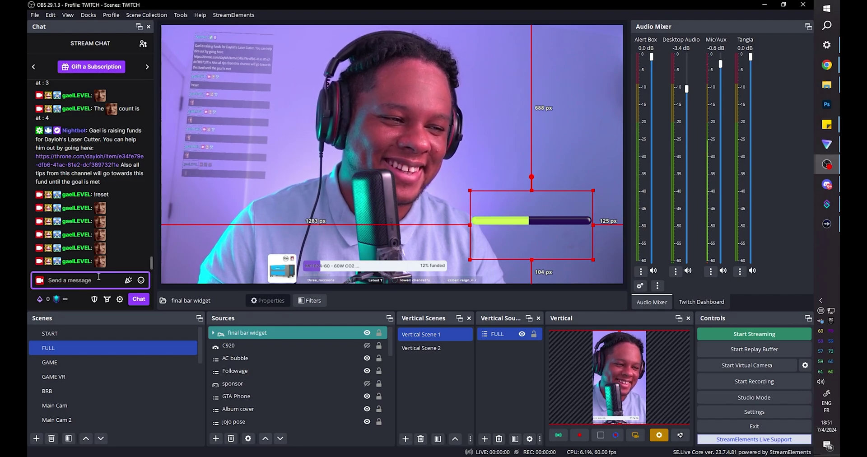
{"action": "type", "text": "haHAA"}
{"action": "key", "text": "Return"}
{"action": "type", "text": "haHAA"}
{"action": "key", "text": "Return"}
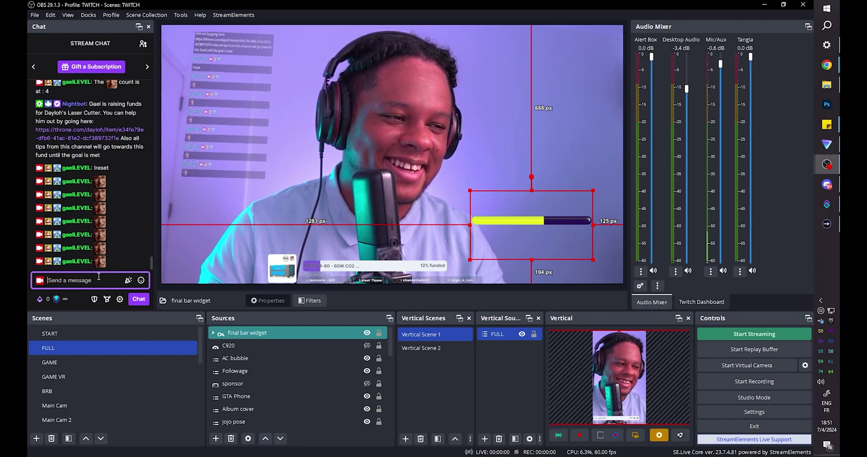
{"action": "type", "text": "haHAA"}
{"action": "key", "text": "Return"}
{"action": "type", "text": "haHAA"}
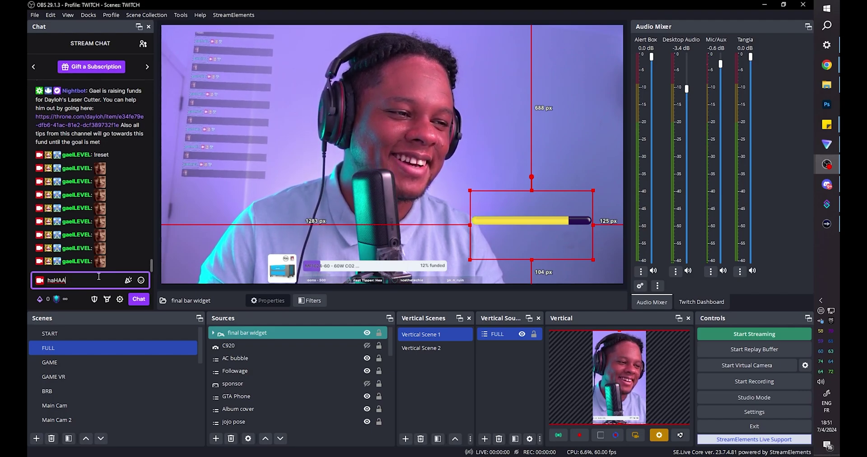
{"action": "key", "text": "Return"}
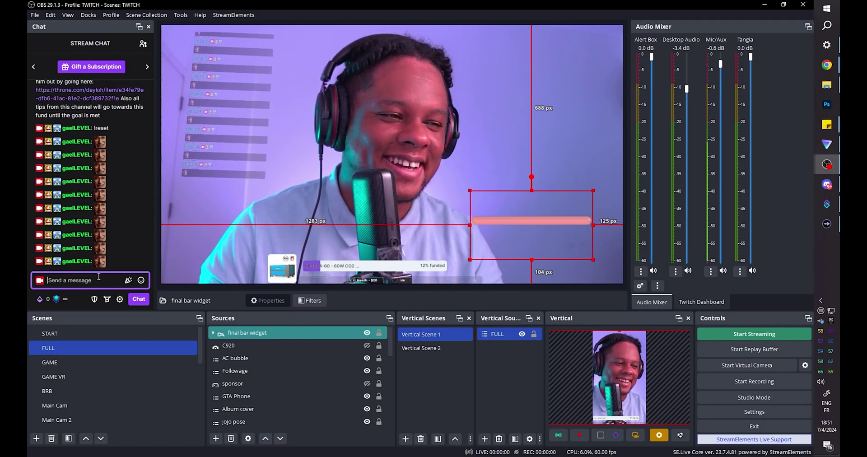
Raise the color bar's Color Correction saturation to 2.12 so the bar turns red, then show FULL.
{"action": "scroll", "coordinate": [110, 394], "scroll_direction": "down", "scroll_amount": 5}
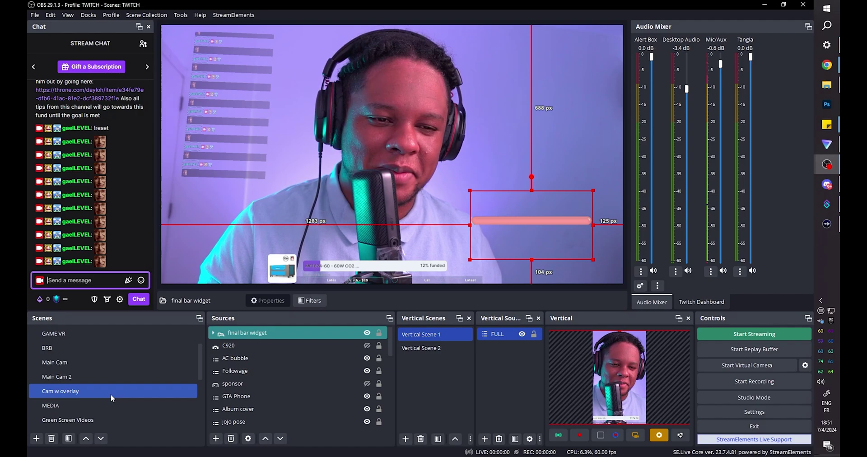
{"action": "left_click", "coordinate": [81, 420]}
{"action": "left_click", "coordinate": [302, 301]}
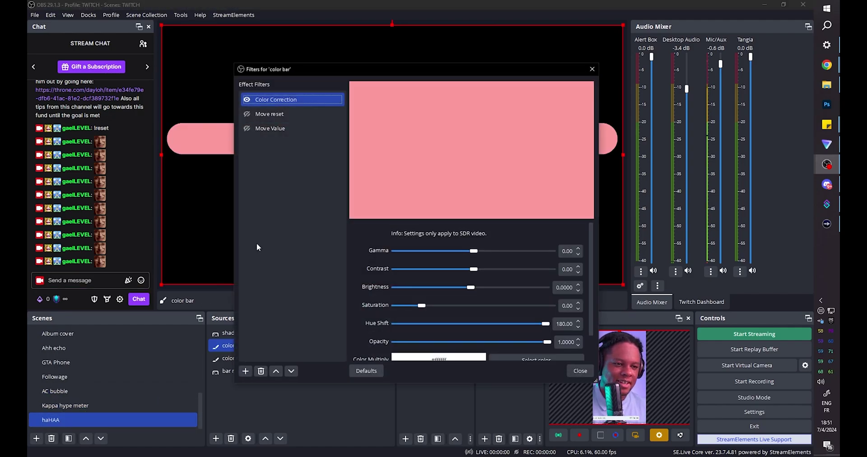
{"action": "left_click_drag", "start_coordinate": [422, 305], "coordinate": [478, 310]}
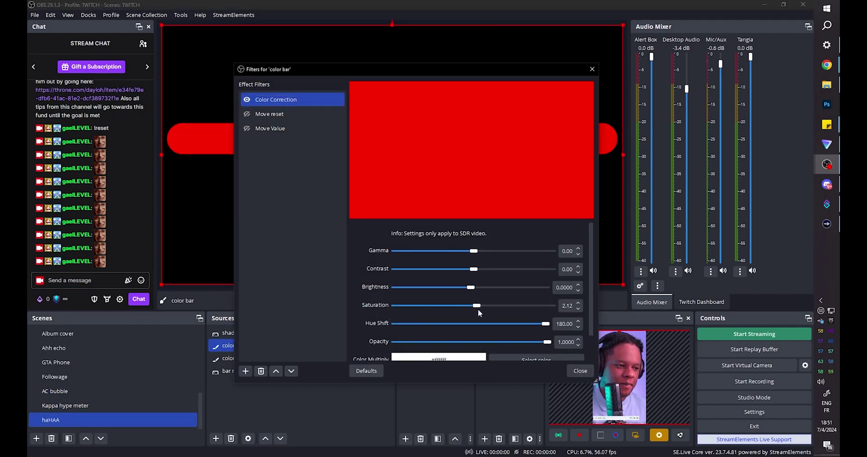
{"action": "left_click", "coordinate": [582, 373]}
{"action": "scroll", "coordinate": [94, 369], "scroll_direction": "up", "scroll_amount": 10}
{"action": "left_click", "coordinate": [67, 349]}
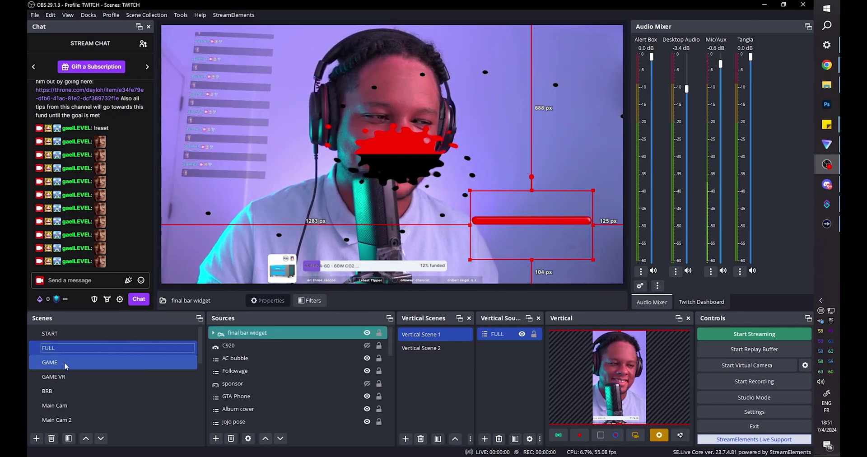
Send a haHAA message and then a !reset command in the chat dock.
{"action": "left_click", "coordinate": [65, 281]}
{"action": "type", "text": "haHAA"}
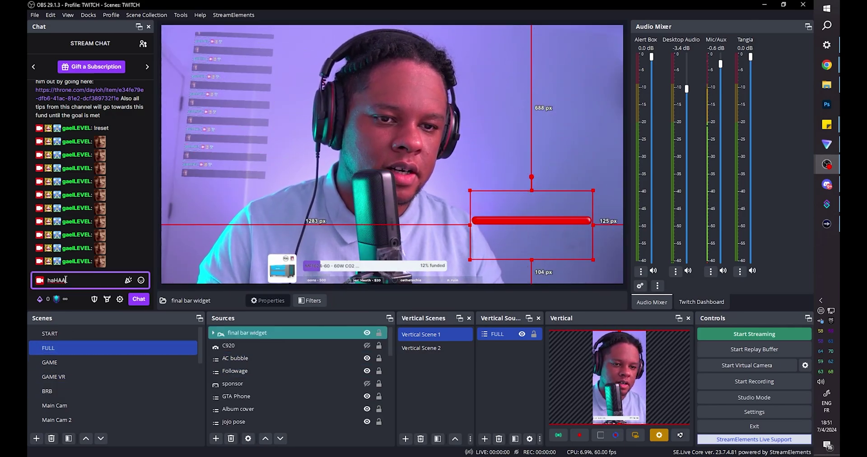
{"action": "key", "text": "Return"}
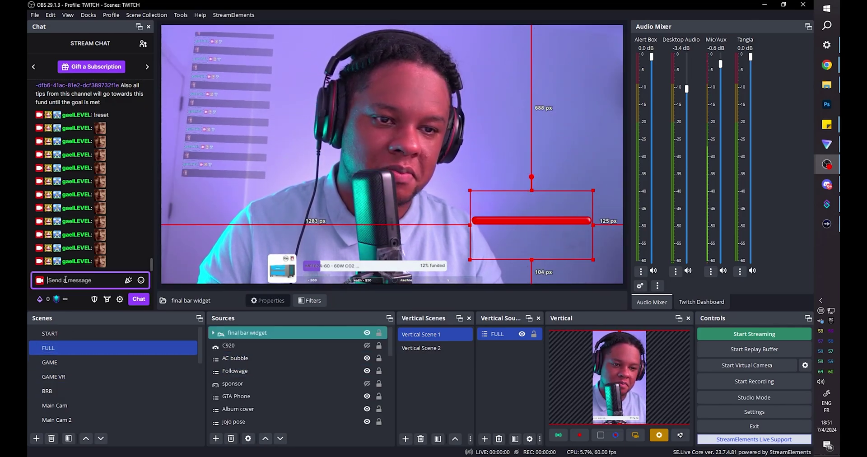
{"action": "type", "text": "!re"}
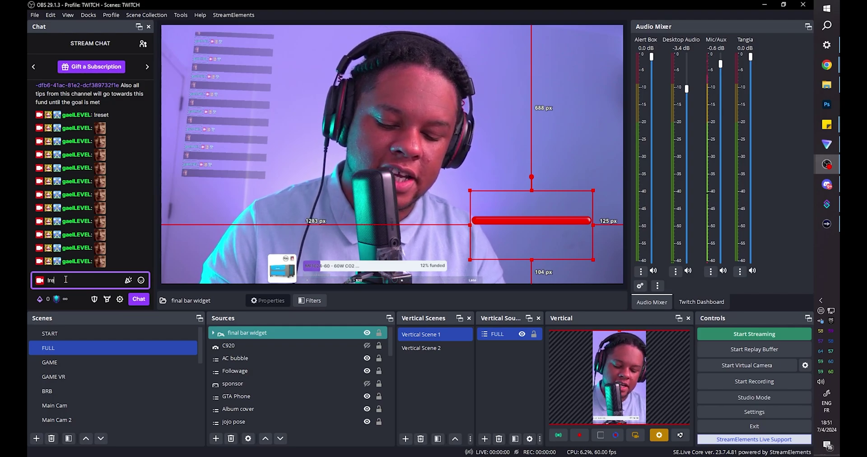
{"action": "type", "text": "set"}
{"action": "key", "text": "Return"}
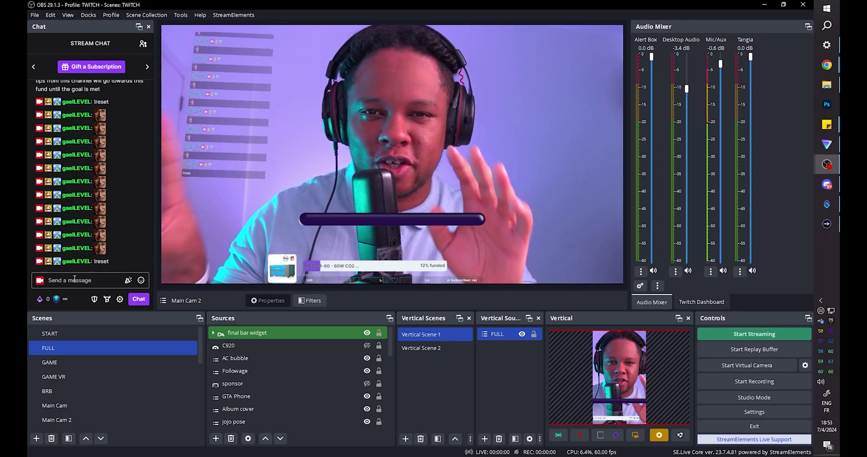
Send 'hehehe' in chat, then view the haHAA counter action in Streamer.bot.
{"action": "left_click", "coordinate": [85, 281]}
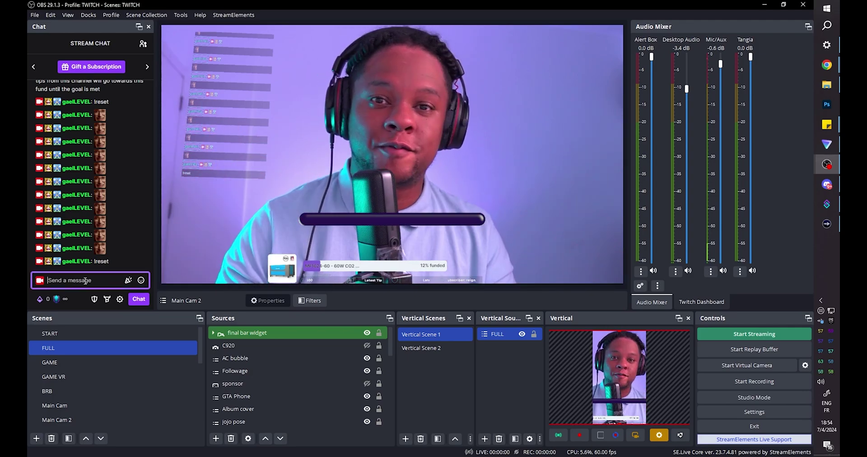
{"action": "type", "text": "hehehe"}
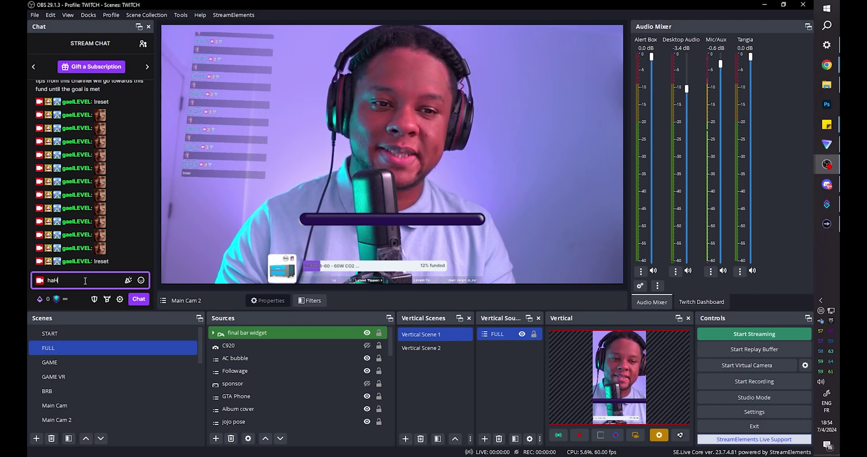
{"action": "key", "text": "Return"}
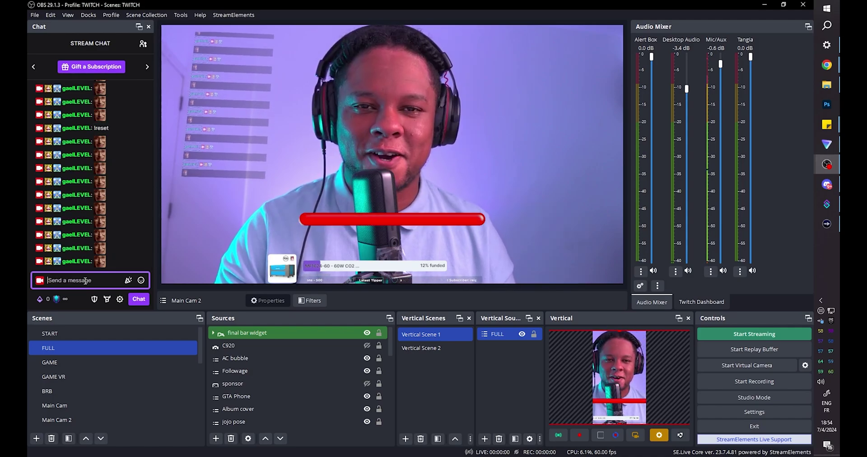
{"action": "key", "text": "alt+Tab"}
{"action": "left_click", "coordinate": [233, 167]}
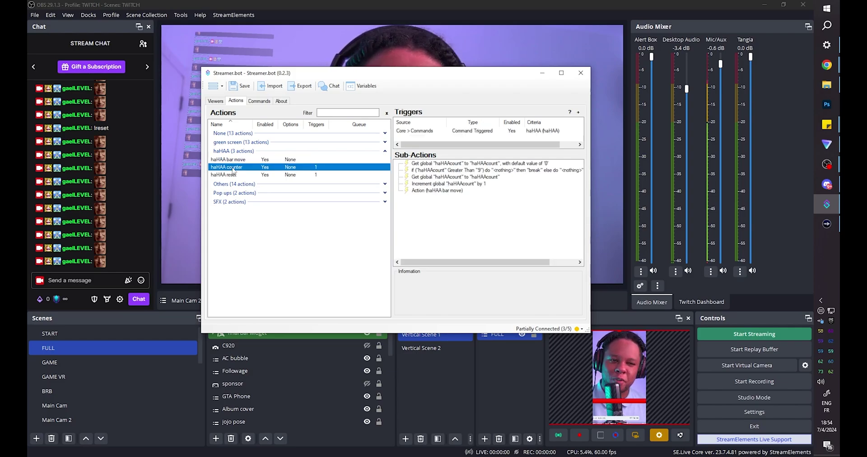
Minimize the Streamer.bot window to return to OBS.
{"action": "left_click", "coordinate": [543, 74]}
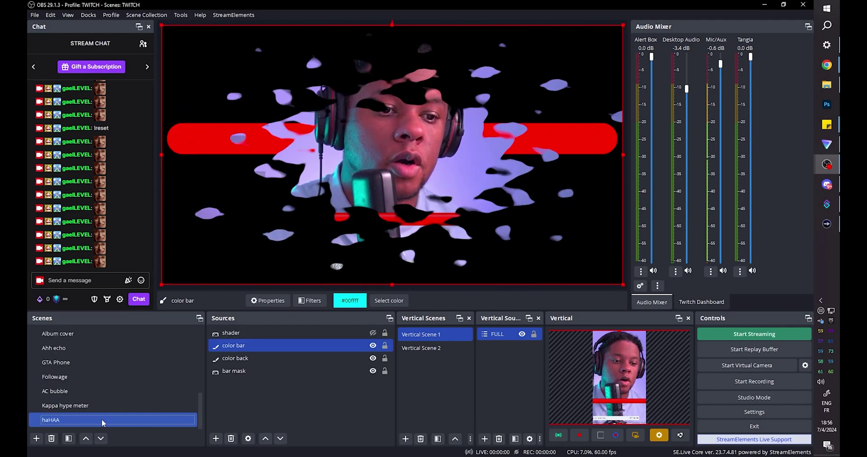
Give color bar a User-defined shader filter loading hue-rotaton.shader, speed raised to 49.666.
{"action": "left_click", "coordinate": [268, 347]}
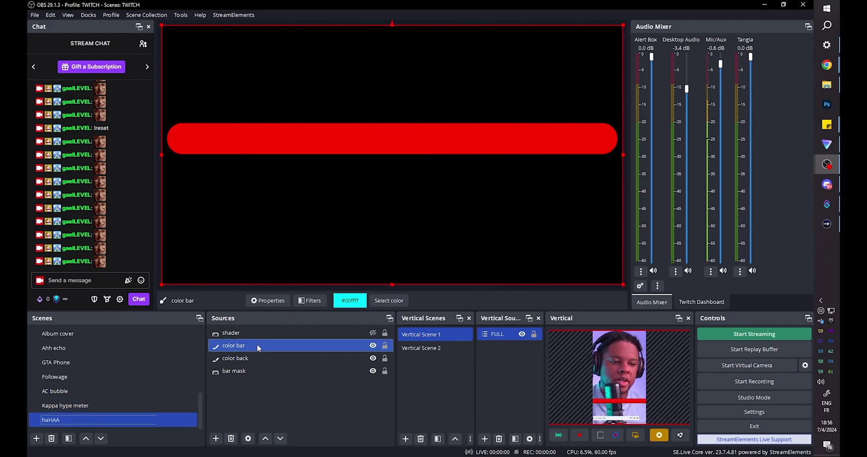
{"action": "left_click", "coordinate": [311, 300]}
{"action": "left_click", "coordinate": [246, 371]}
{"action": "key", "text": "Up"}
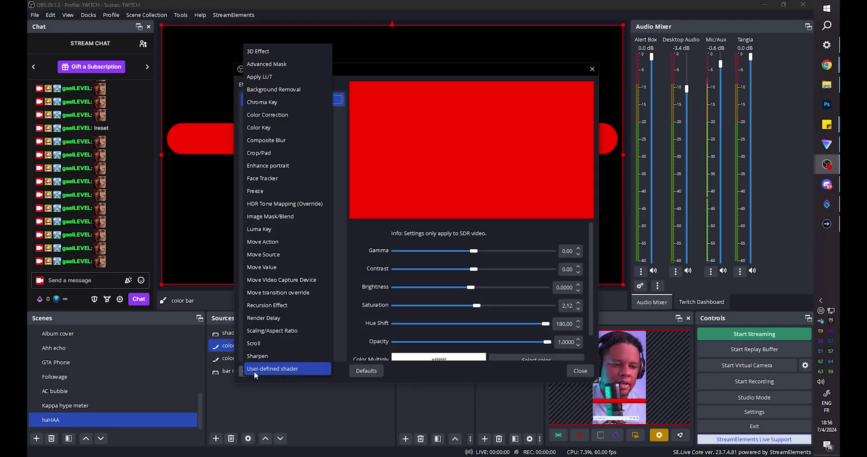
{"action": "key", "text": "Return"}
{"action": "left_click", "coordinate": [399, 239]}
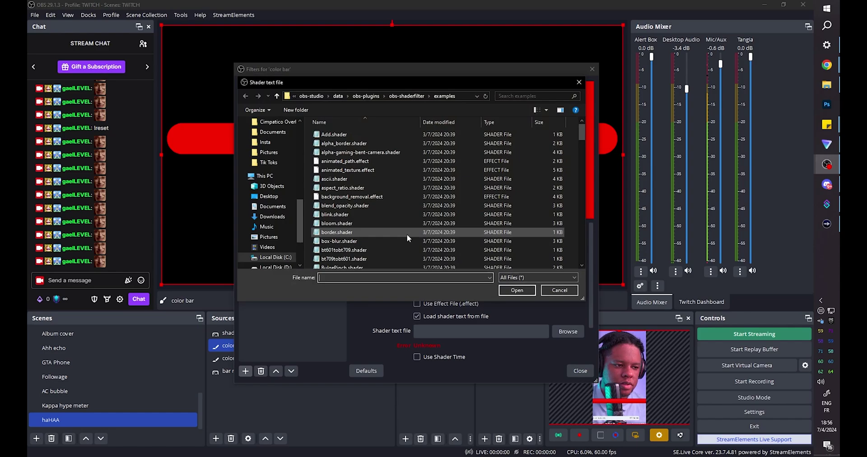
{"action": "left_click", "coordinate": [365, 175]}
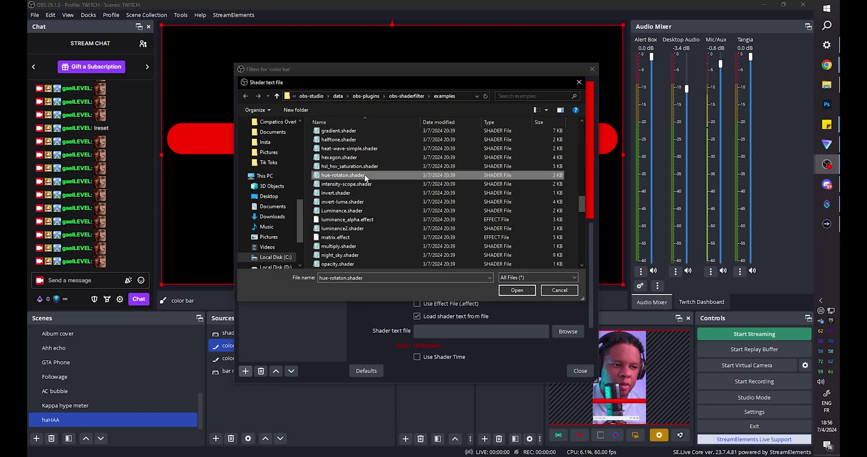
{"action": "left_click", "coordinate": [523, 291]}
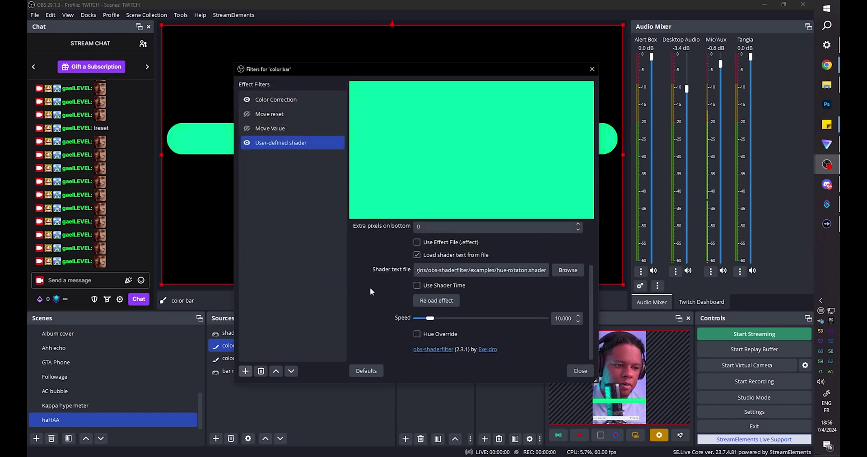
{"action": "left_click_drag", "start_coordinate": [430, 319], "coordinate": [476, 319]}
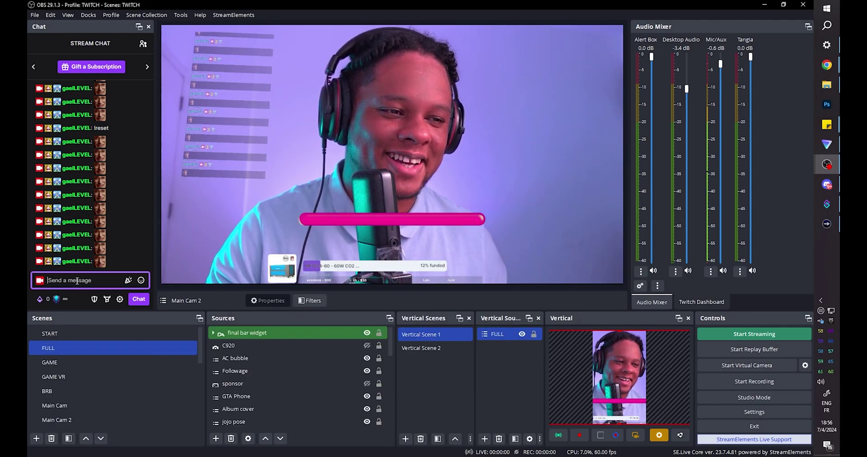
Send !reset in the chat dock, leaving only the dark purple track.
{"action": "left_click", "coordinate": [78, 281]}
{"action": "type", "text": "!reset"}
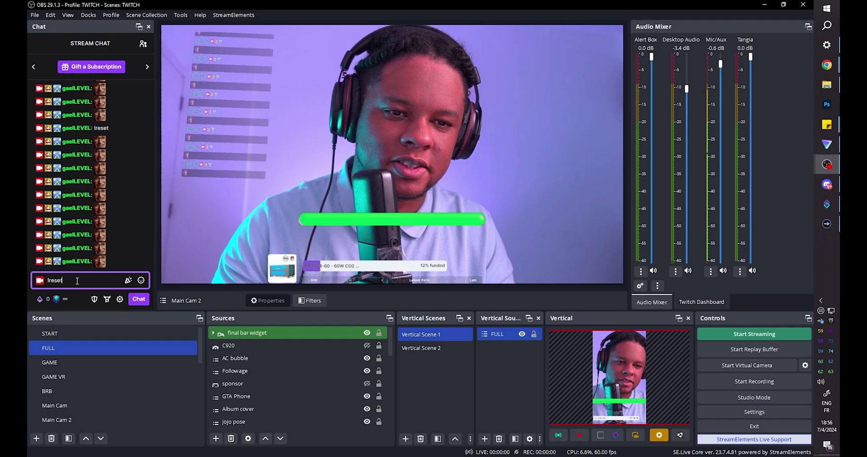
{"action": "key", "text": "Return"}
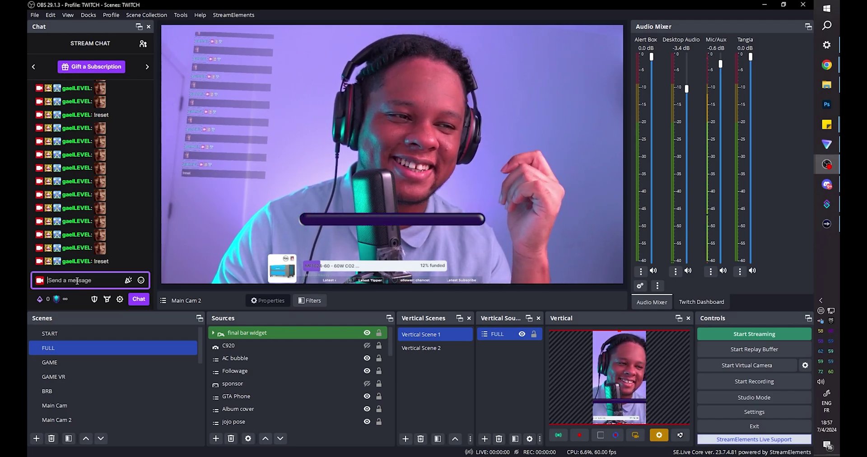
Rotate the final bar widget 90 degrees counter-clockwise and move it to the canvas's right edge.
{"action": "left_click", "coordinate": [270, 335]}
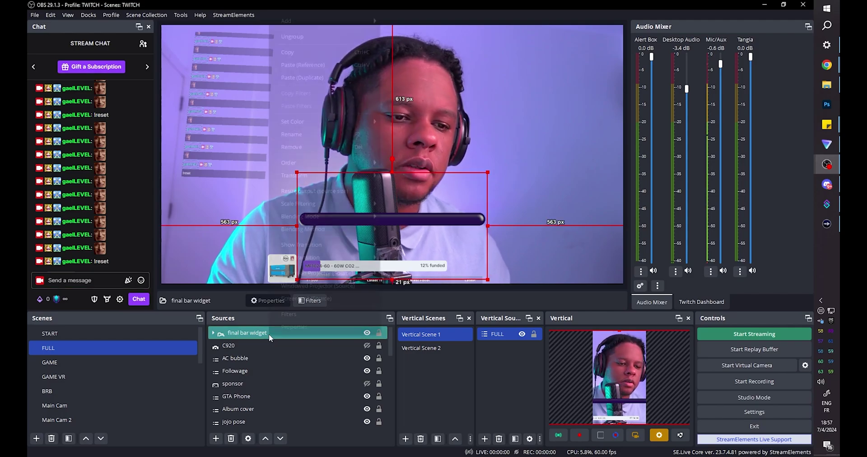
{"action": "right_click", "coordinate": [269, 335]}
{"action": "mouse_move", "coordinate": [347, 175]}
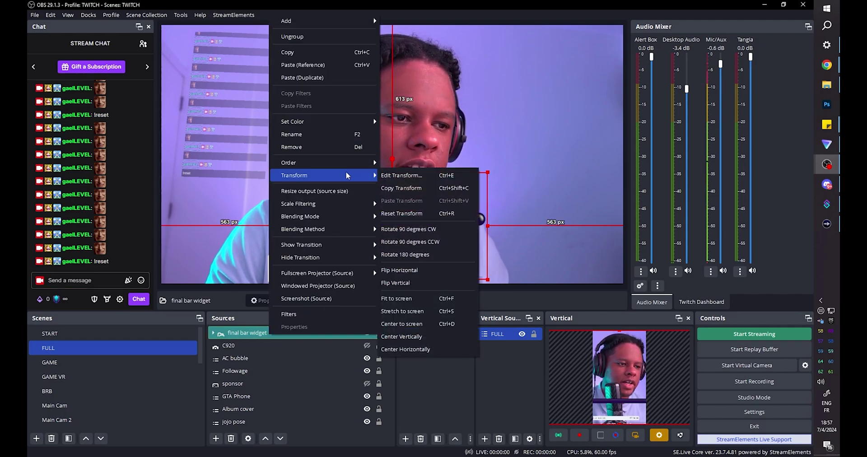
{"action": "left_click", "coordinate": [426, 241]}
{"action": "left_click_drag", "start_coordinate": [382, 177], "coordinate": [559, 111]}
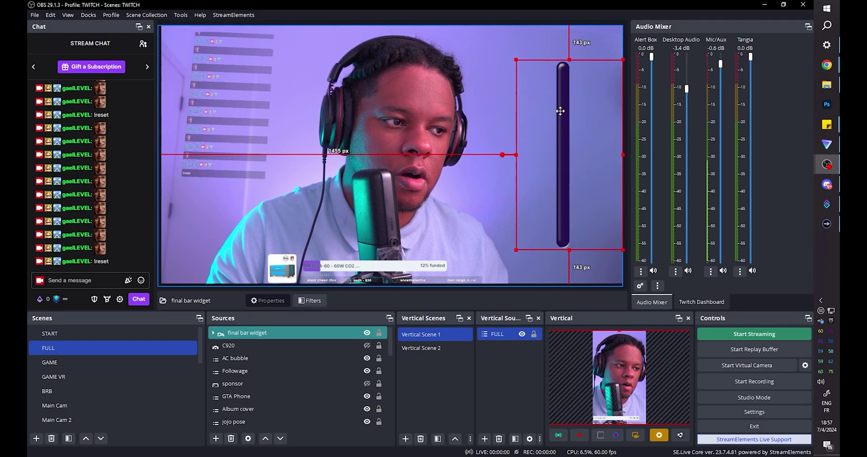
Send five haHA chat messages to fill the vertical meter about halfway green.
{"action": "left_click", "coordinate": [99, 281]}
{"action": "type", "text": "ha"}
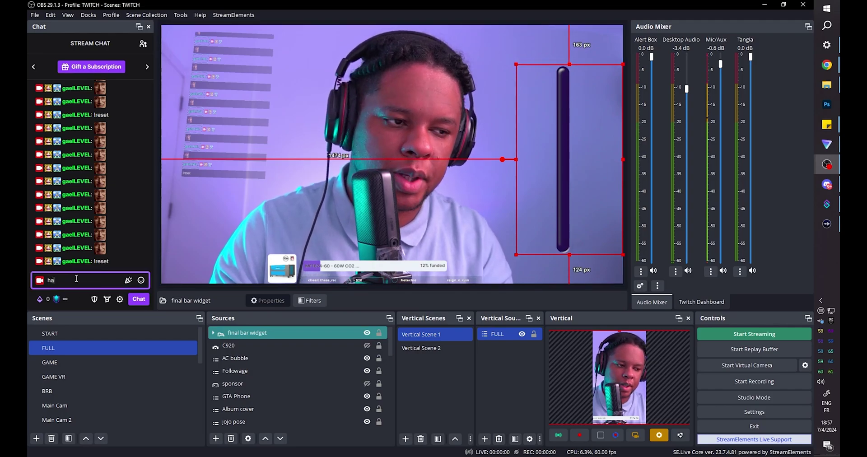
{"action": "type", "text": "HA"}
{"action": "key", "text": "Return"}
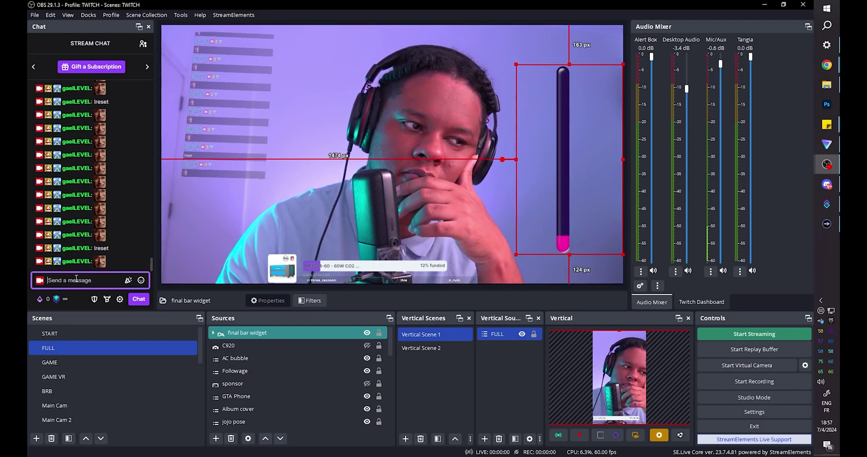
{"action": "type", "text": "haHAA"}
{"action": "key", "text": "Return"}
{"action": "type", "text": "haHA"}
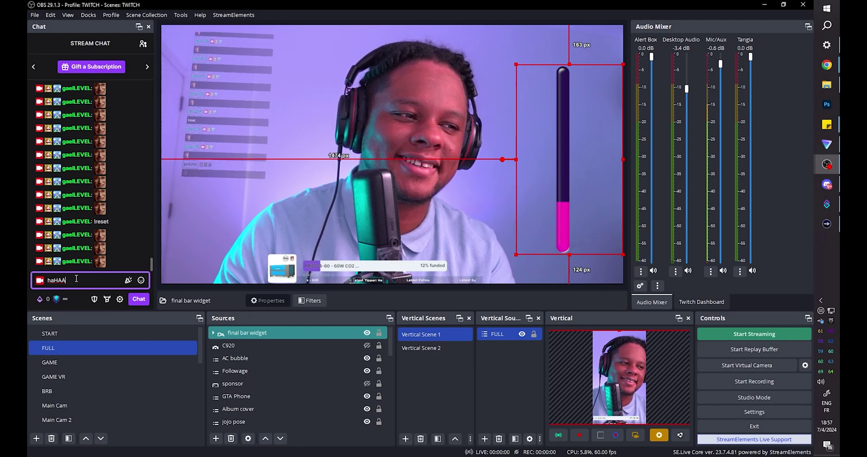
{"action": "key", "text": "Return"}
{"action": "type", "text": "haHA"}
{"action": "key", "text": "Return"}
{"action": "type", "text": "haHA"}
{"action": "key", "text": "Return"}
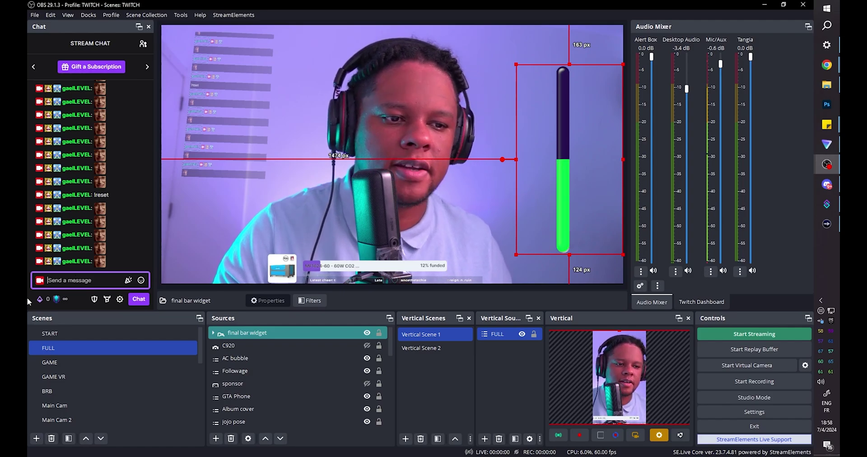
Check the haHAA source's Advanced Mask filter, reset the bar widget's transform, and hide shader 2.
{"action": "left_click", "coordinate": [214, 333]}
{"action": "left_click", "coordinate": [228, 358]}
{"action": "left_click", "coordinate": [309, 301]}
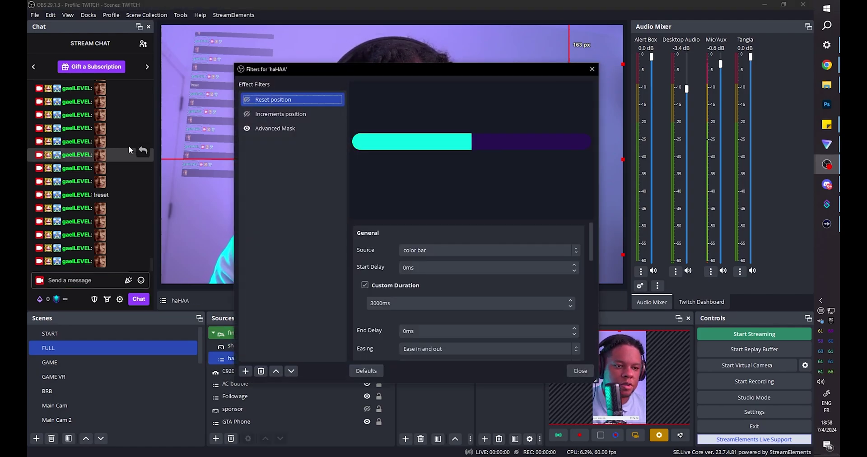
{"action": "left_click", "coordinate": [248, 129]}
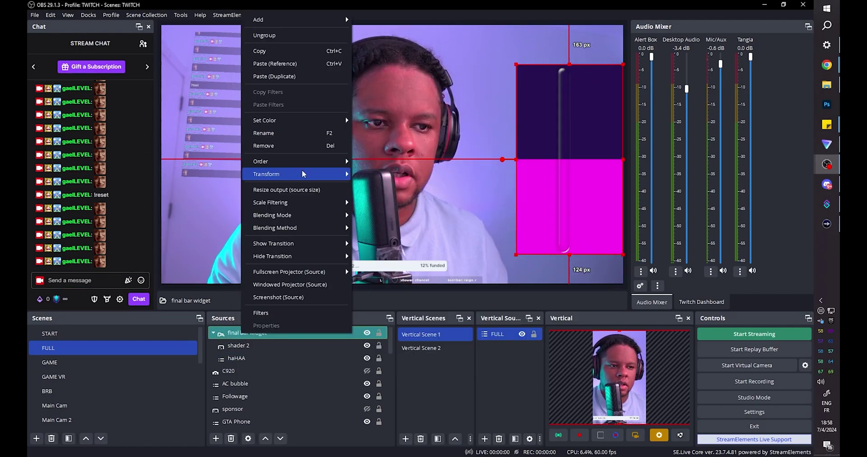
{"action": "mouse_move", "coordinate": [334, 172]}
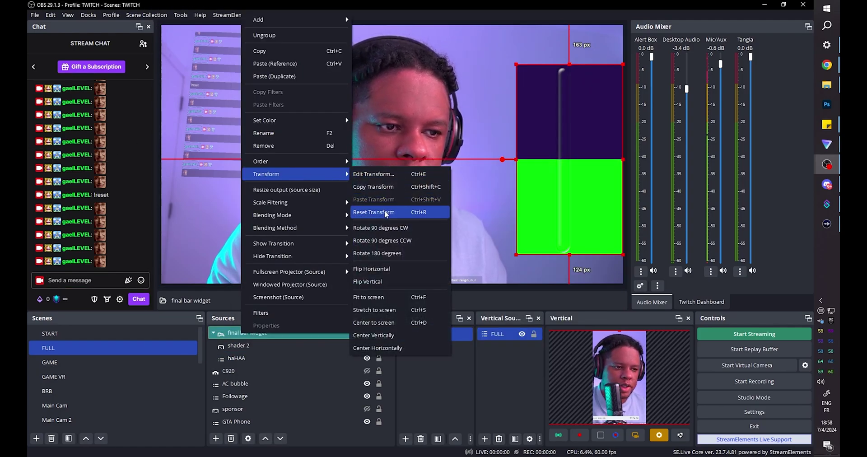
{"action": "left_click", "coordinate": [445, 209]}
{"action": "left_click", "coordinate": [367, 345]}
Set the final bar widget's blending mode to Additive and send !reset in chat.
{"action": "right_click", "coordinate": [243, 333]}
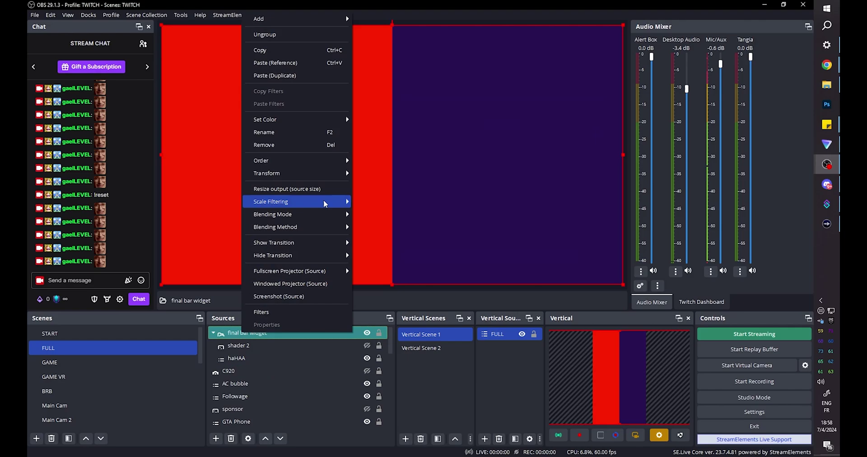
{"action": "left_click", "coordinate": [373, 228]}
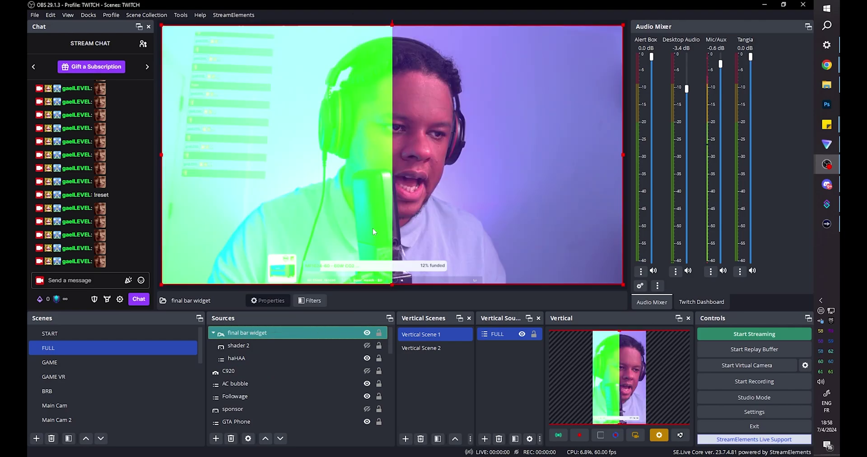
{"action": "left_click", "coordinate": [75, 281]}
{"action": "type", "text": "!reset"}
{"action": "key", "text": "Return"}
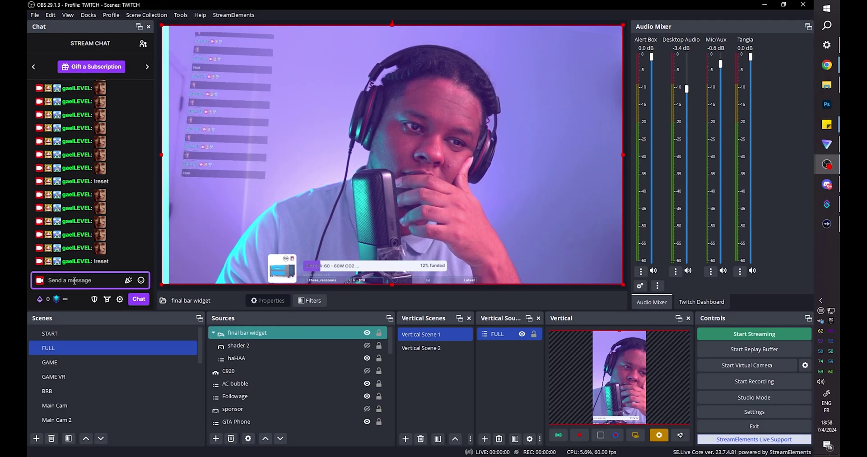
Send haHA and haHAA chat messages until the meter fills and tints the webcam red.
{"action": "type", "text": "haHAA"}
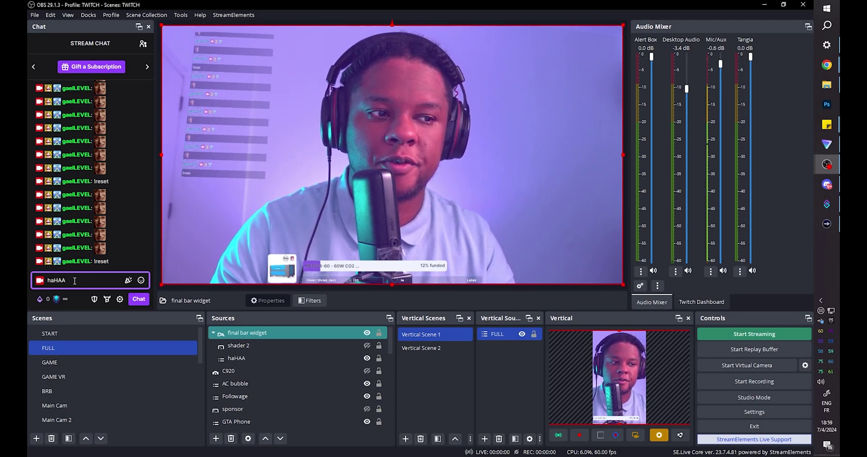
{"action": "key", "text": "Return"}
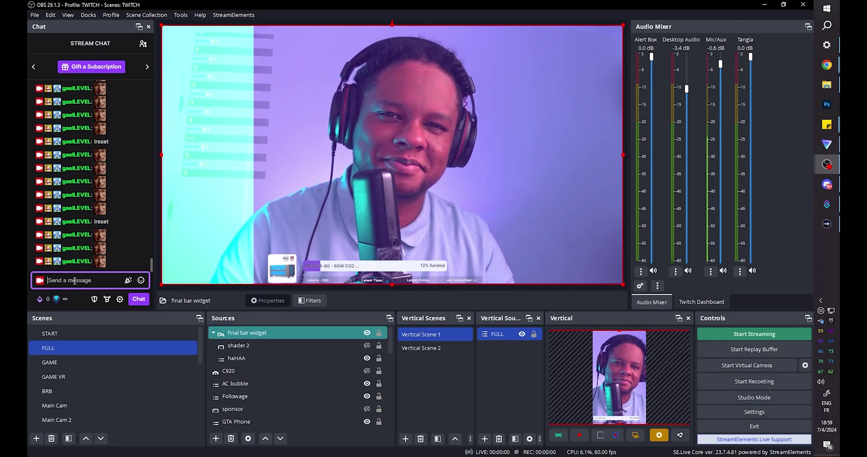
{"action": "type", "text": "haHAA"}
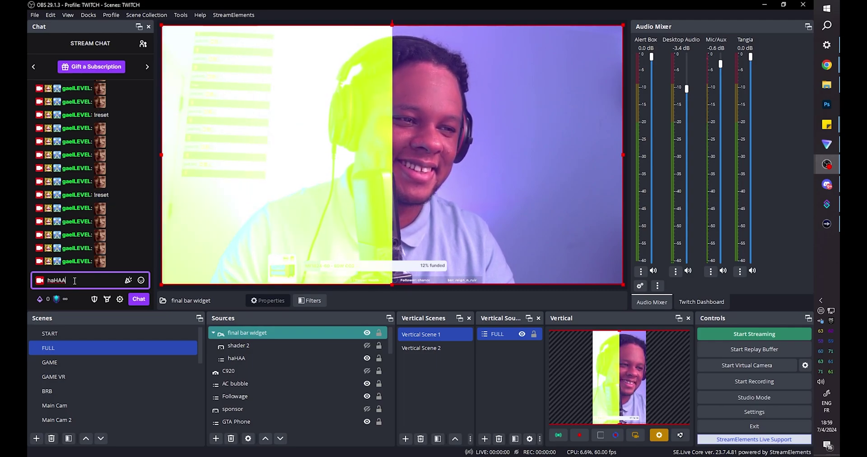
{"action": "key", "text": "Return"}
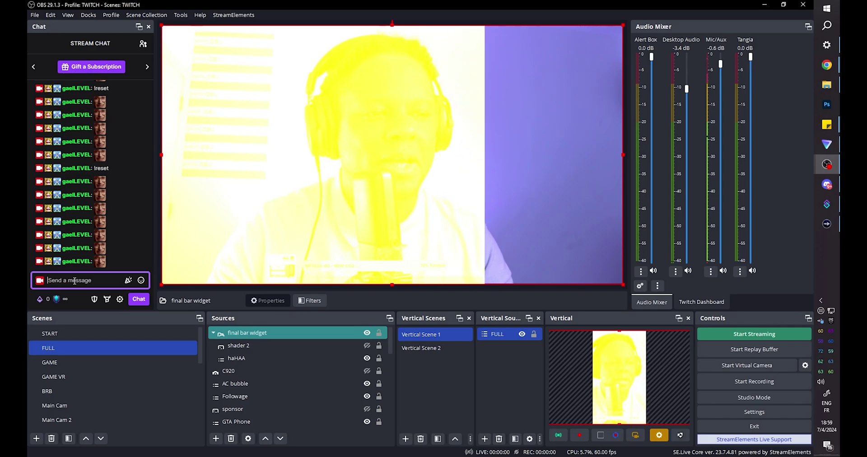
{"action": "key", "text": "Up"}
{"action": "key", "text": "Up"}
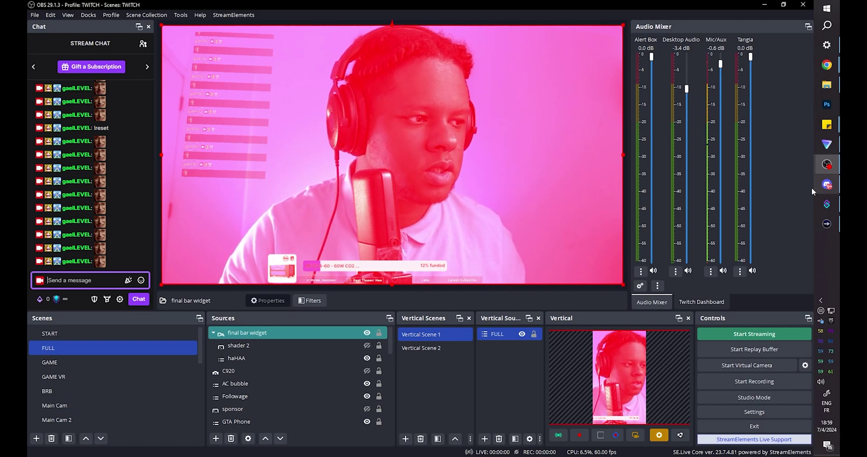
Add a new Text (GDI+) 'bar number' source to the haHAA scene.
{"action": "scroll", "coordinate": [163, 364], "scroll_direction": "down", "scroll_amount": 5}
{"action": "left_click", "coordinate": [50, 419]}
{"action": "left_click", "coordinate": [216, 439]}
{"action": "left_click", "coordinate": [257, 329]}
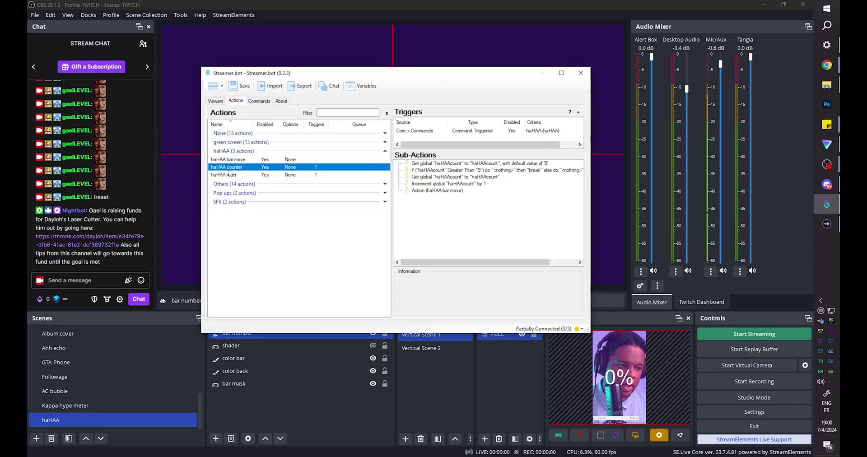
In Streamer.bot, add a Set GDI Text sub-action using %haHAAcount%% with a copied Get global above it.
{"action": "right_click", "coordinate": [424, 202]}
{"action": "mouse_move", "coordinate": [466, 238]}
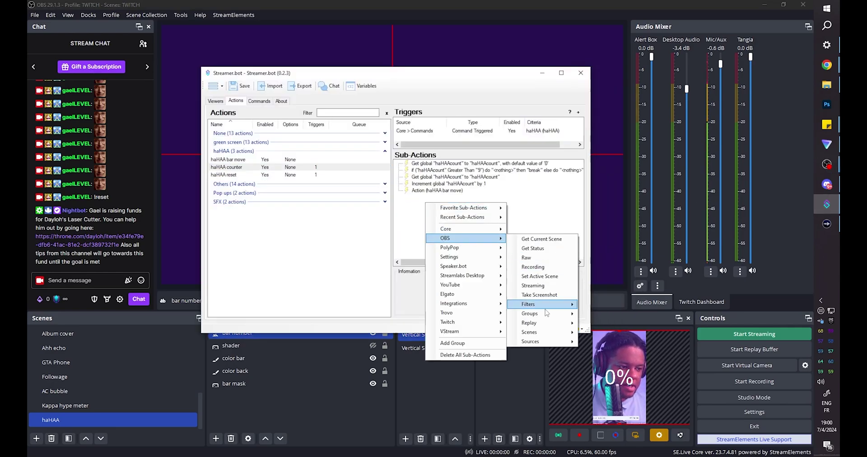
{"action": "mouse_move", "coordinate": [548, 345]}
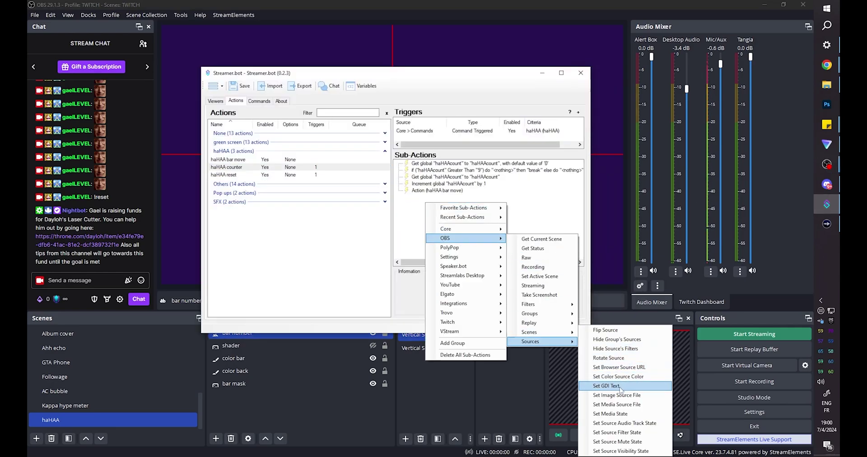
{"action": "left_click", "coordinate": [607, 386]}
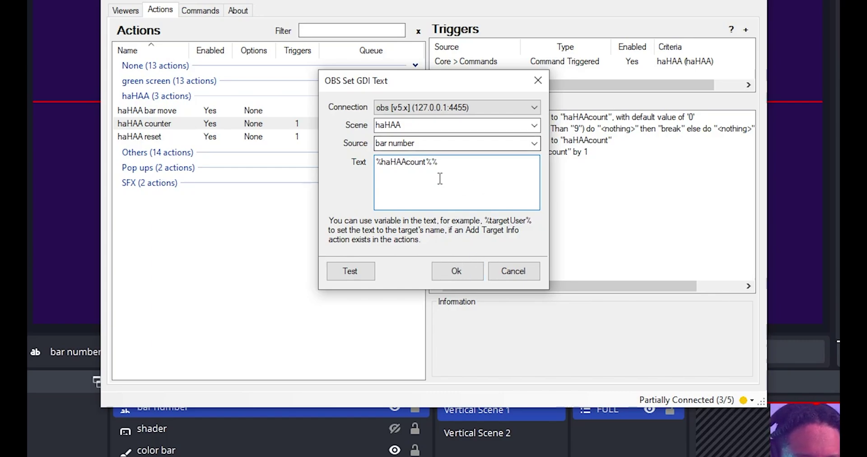
{"action": "left_click", "coordinate": [458, 271]}
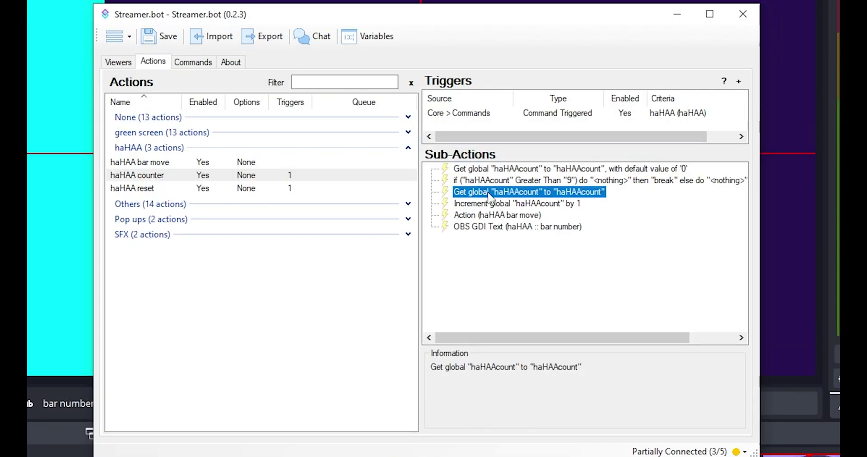
{"action": "right_click", "coordinate": [490, 200]}
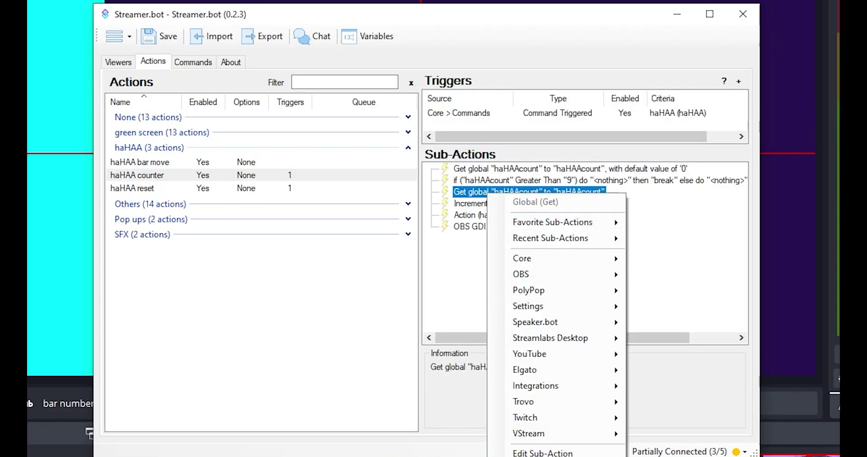
{"action": "key", "text": "ctrl+v"}
{"action": "left_click_drag", "start_coordinate": [483, 241], "coordinate": [483, 227]}
Send test haHAA messages and confirm the tens-based text sub-action so the label reads 50%.
{"action": "left_click", "coordinate": [490, 262]}
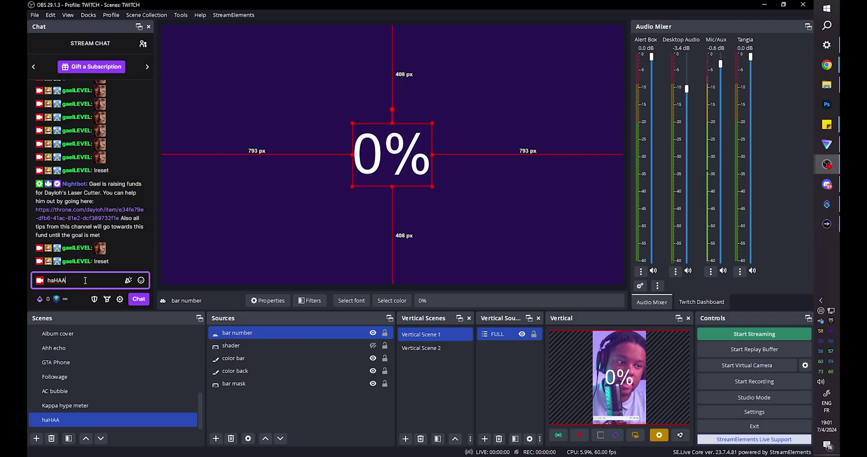
{"action": "key", "text": "Return"}
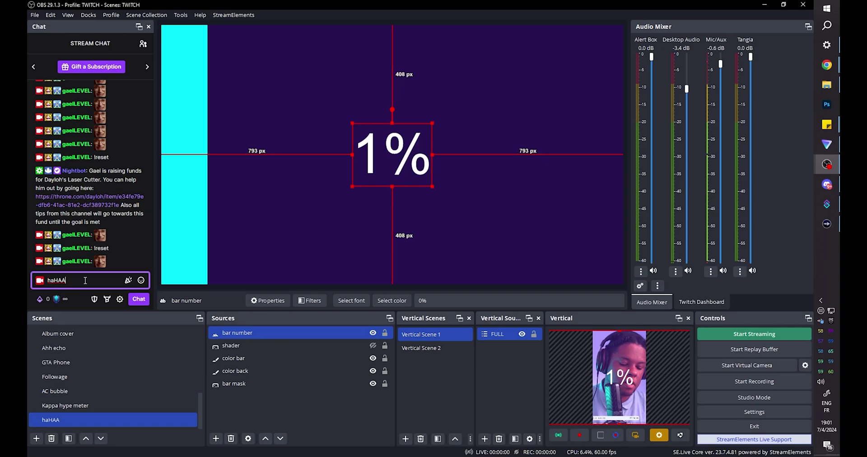
{"action": "key", "text": "Return"}
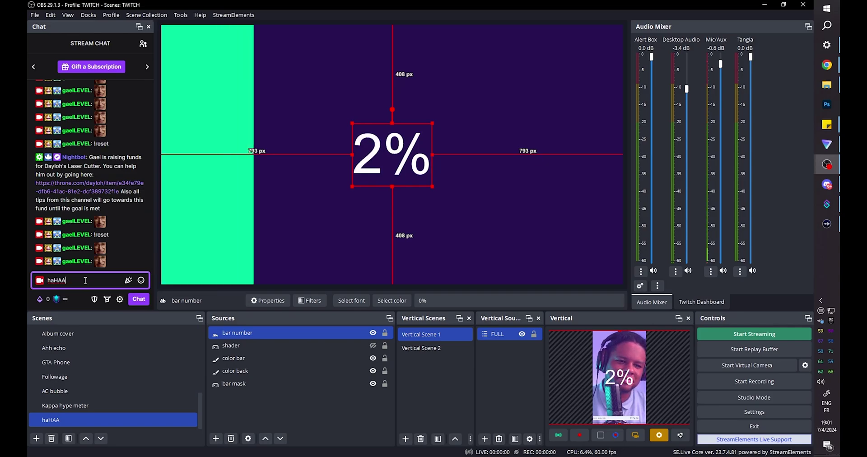
{"action": "type", "text": "haHAA"}
{"action": "key", "text": "Return"}
{"action": "key", "text": "Return"}
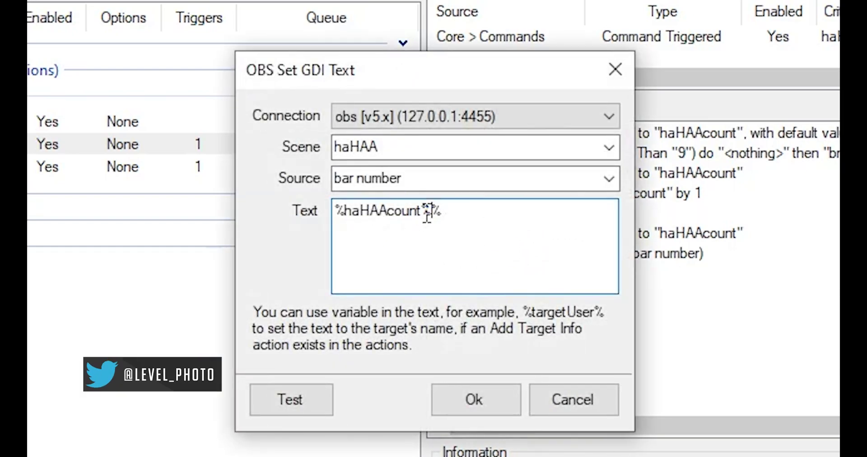
{"action": "left_click", "coordinate": [476, 400]}
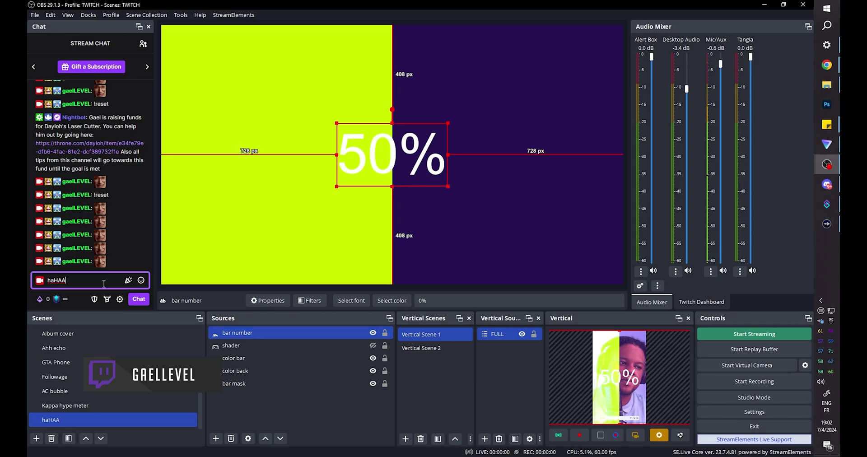
Send four more haHAA messages to reach 100%, then switch to the FULL webcam scene.
{"action": "key", "text": "Return"}
{"action": "type", "text": "haHAA"}
{"action": "key", "text": "Return"}
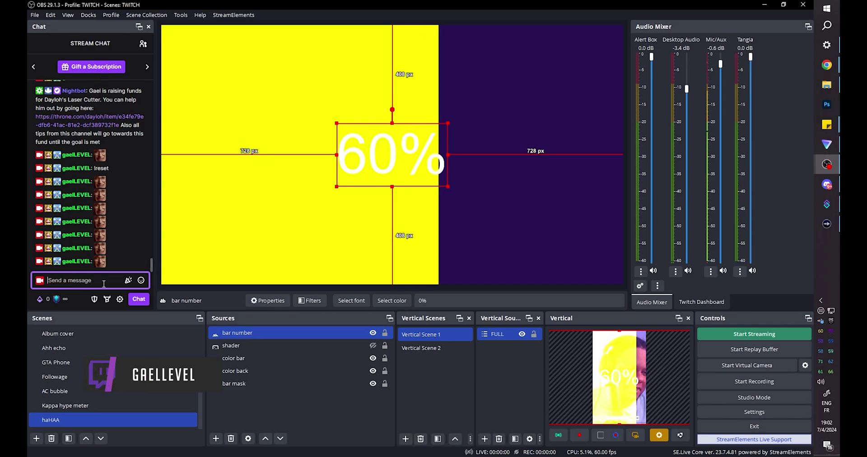
{"action": "type", "text": "haHAA"}
{"action": "key", "text": "Return"}
{"action": "type", "text": "haHAA"}
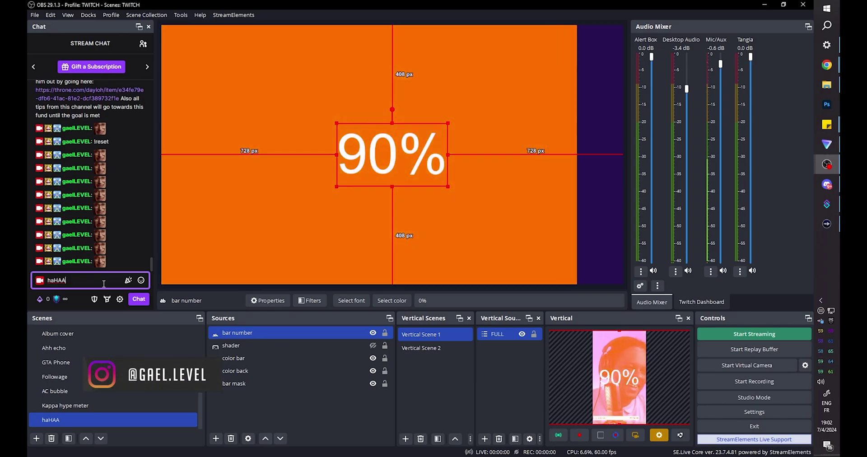
{"action": "key", "text": "Return"}
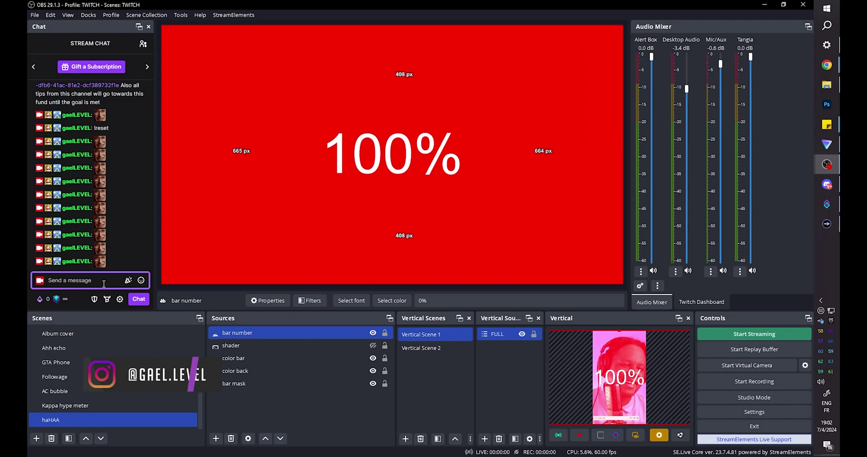
{"action": "scroll", "coordinate": [103, 361], "scroll_direction": "up", "scroll_amount": 10}
{"action": "left_click", "coordinate": [102, 334]}
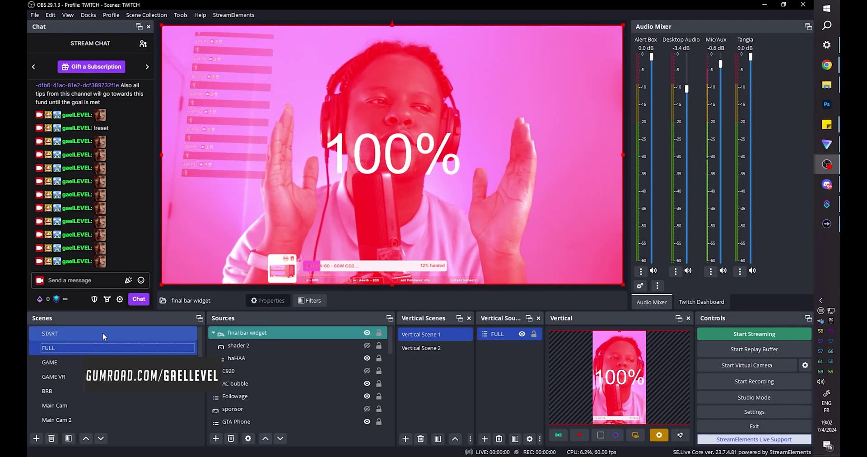